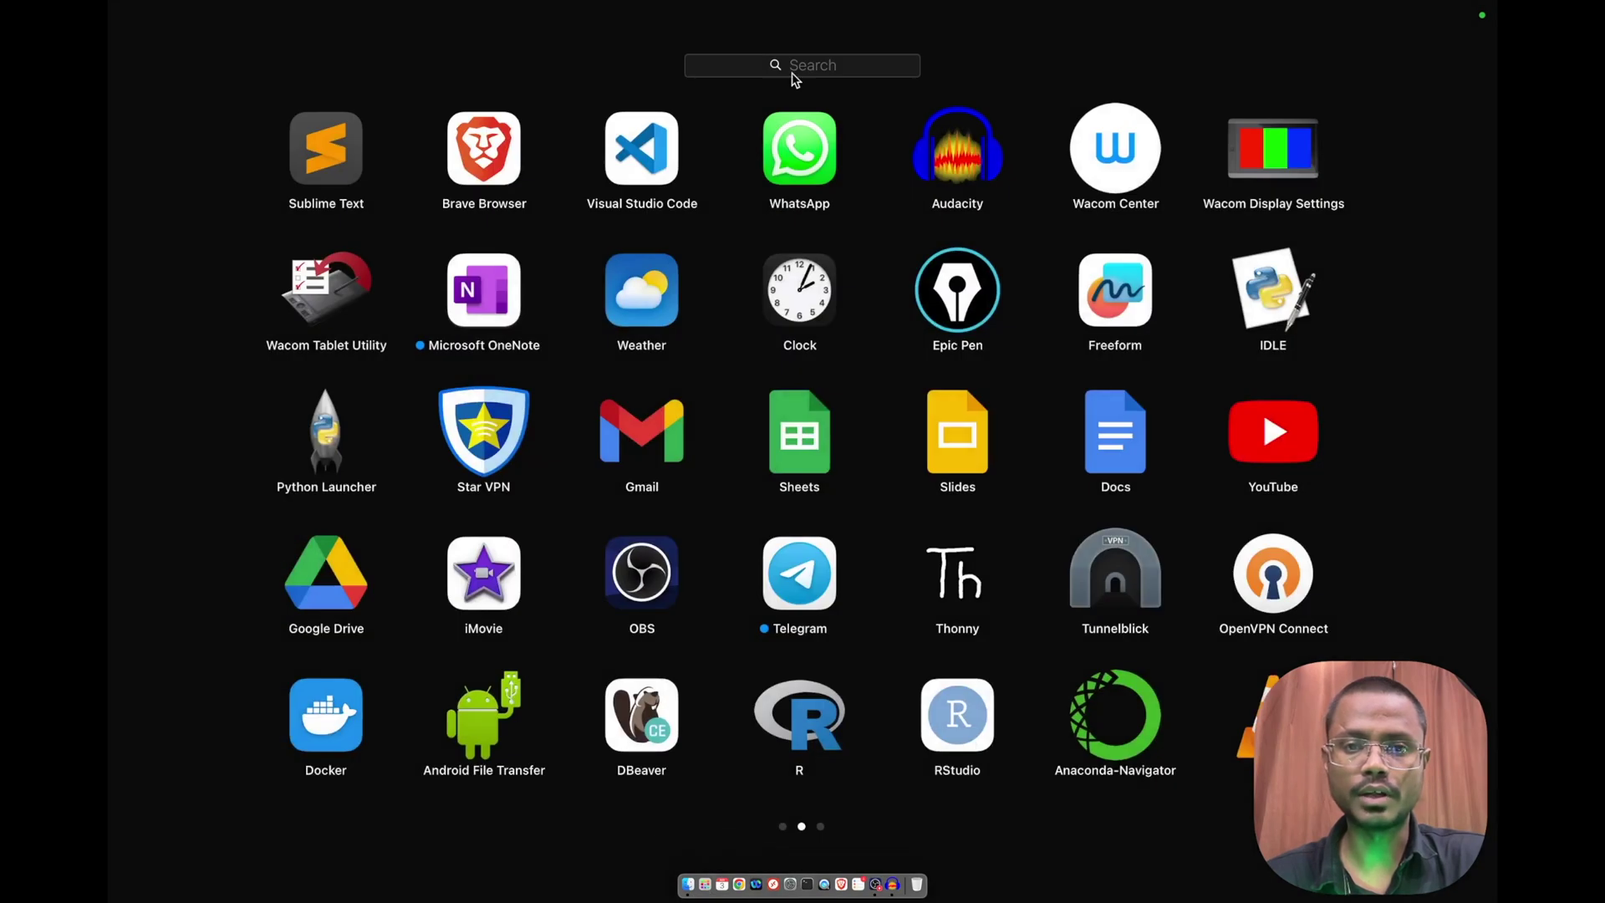
Step: Search Launchpad for 'not'
{"action": "type", "text": "not"}
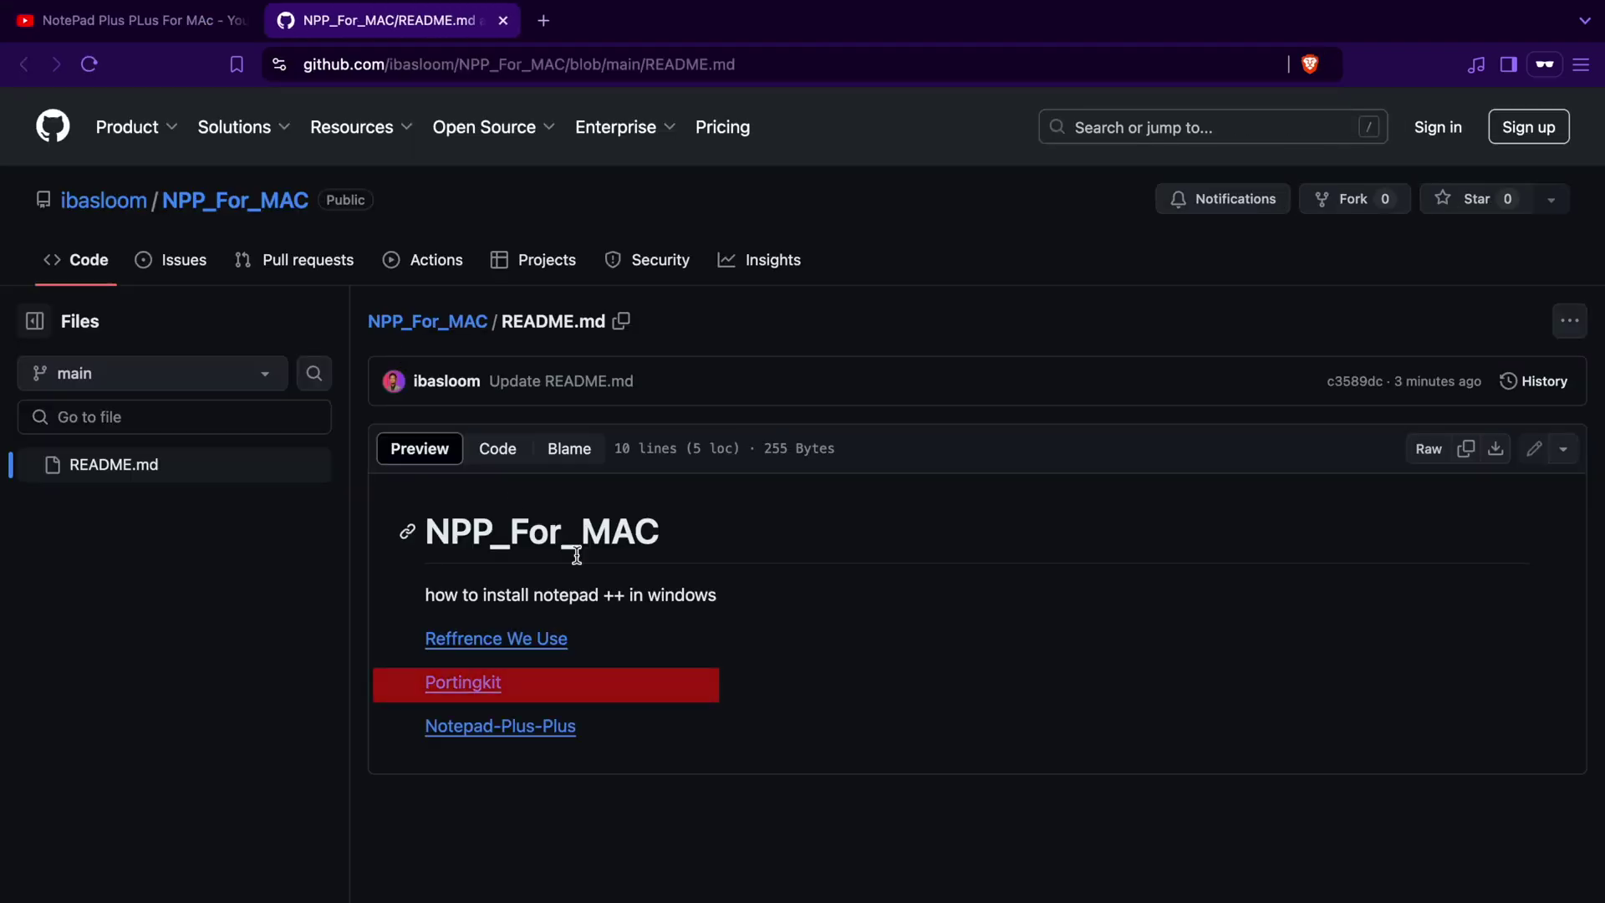
Step: Open the Portingkit link in a new tab and save Porting-Kit-6.3.2.dmg into the NPP folder
{"action": "right_click", "coordinate": [485, 692]}
{"action": "left_click", "coordinate": [538, 609]}
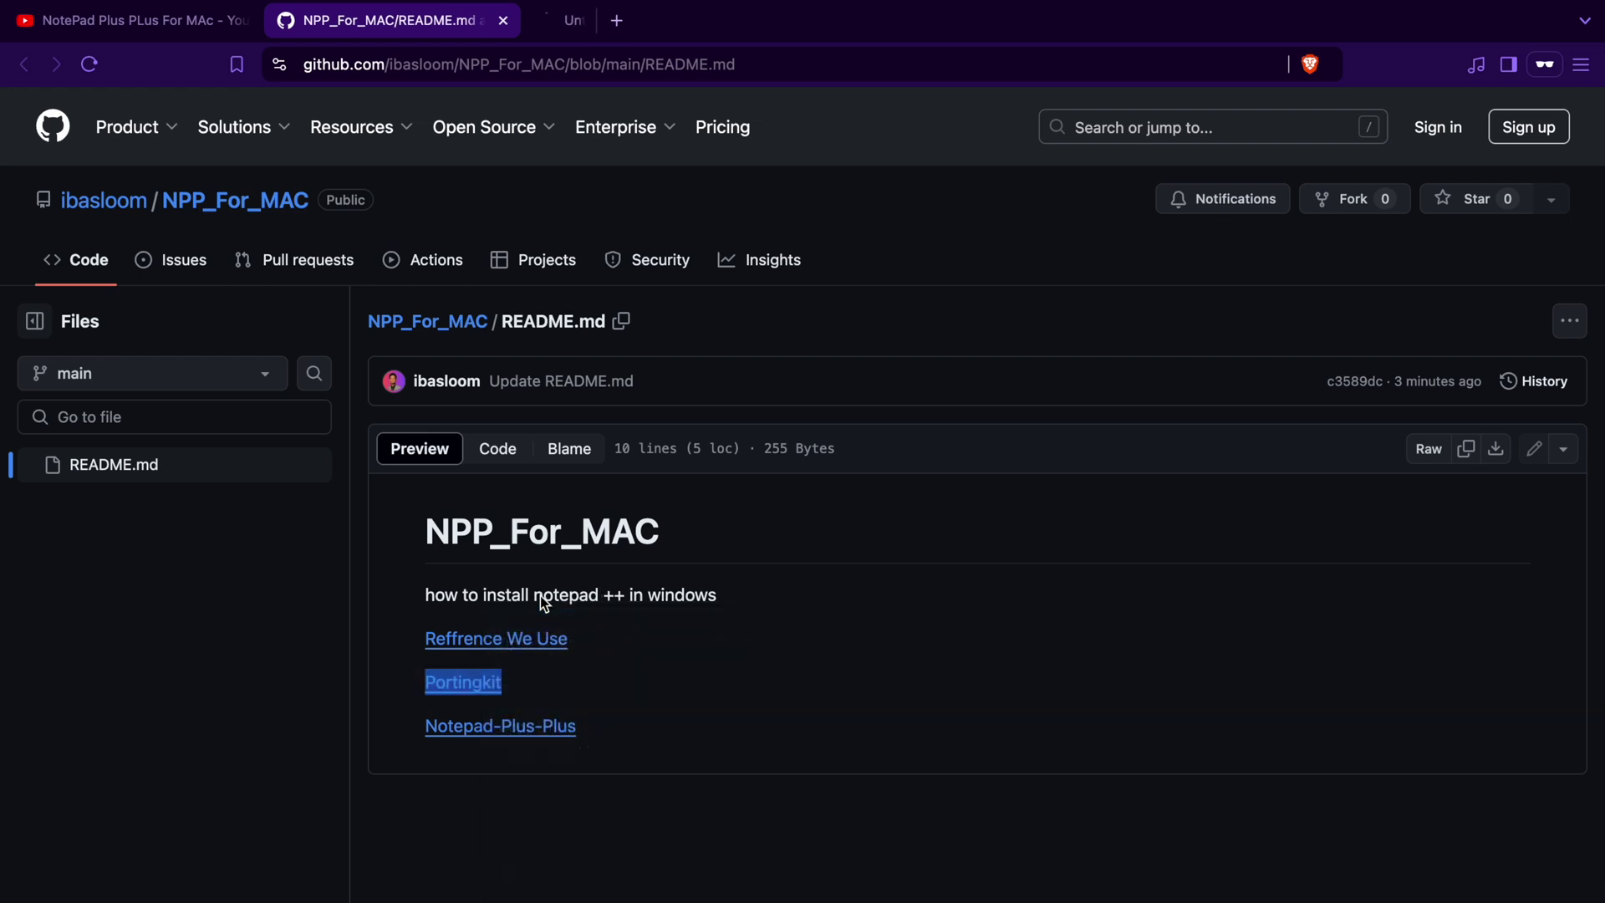
{"action": "mouse_move", "coordinate": [581, 111]}
{"action": "left_click", "coordinate": [589, 30]}
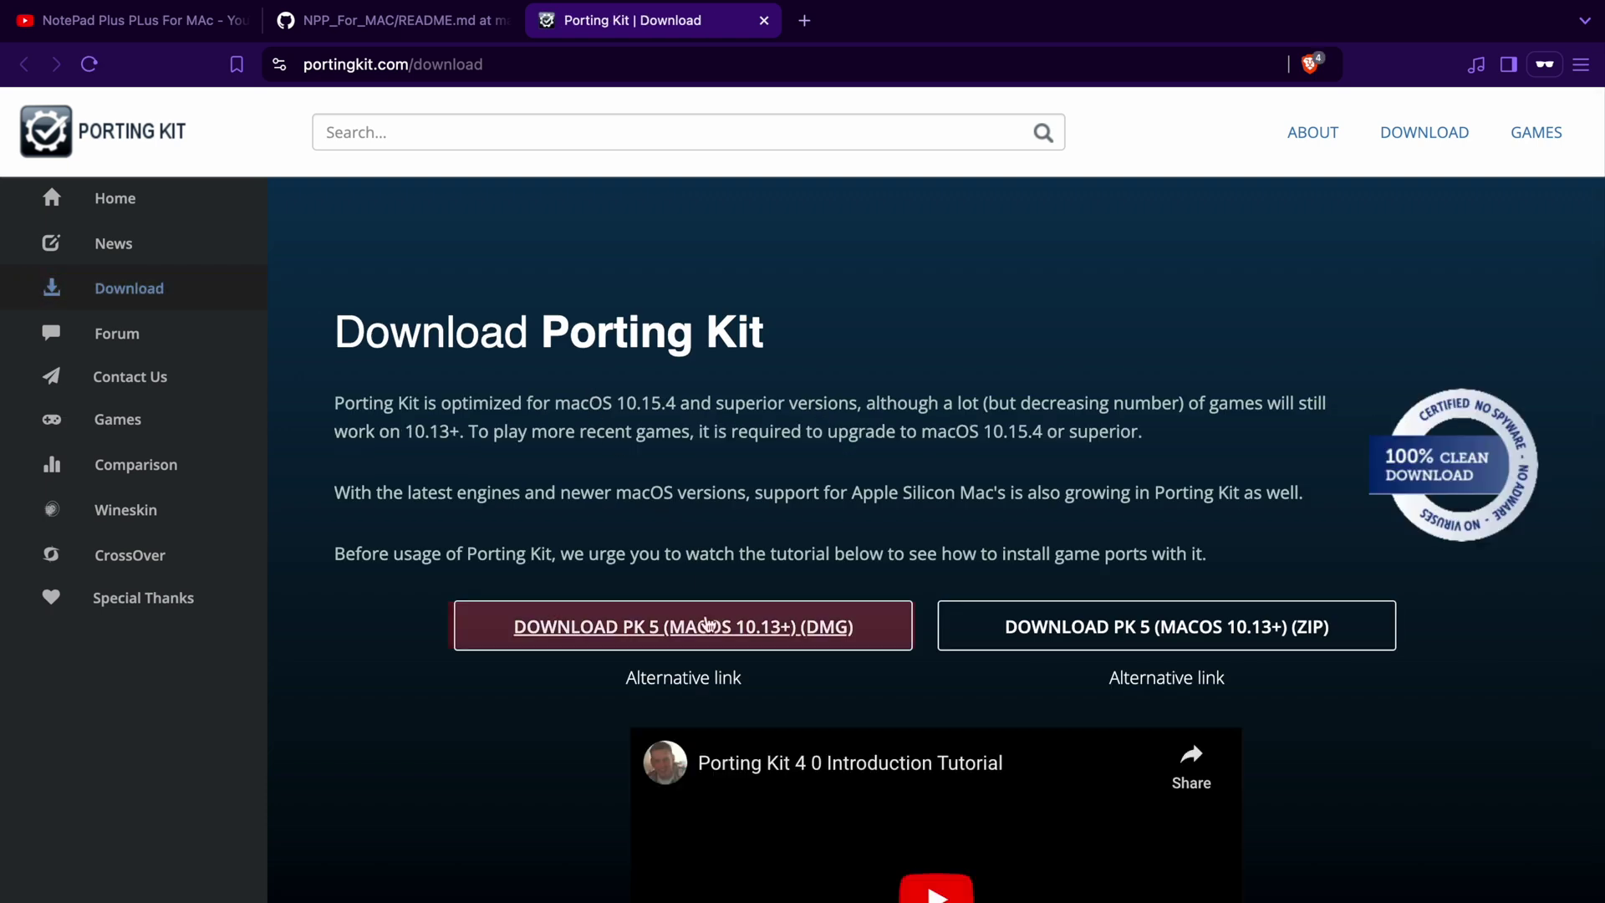
{"action": "left_click", "coordinate": [704, 634]}
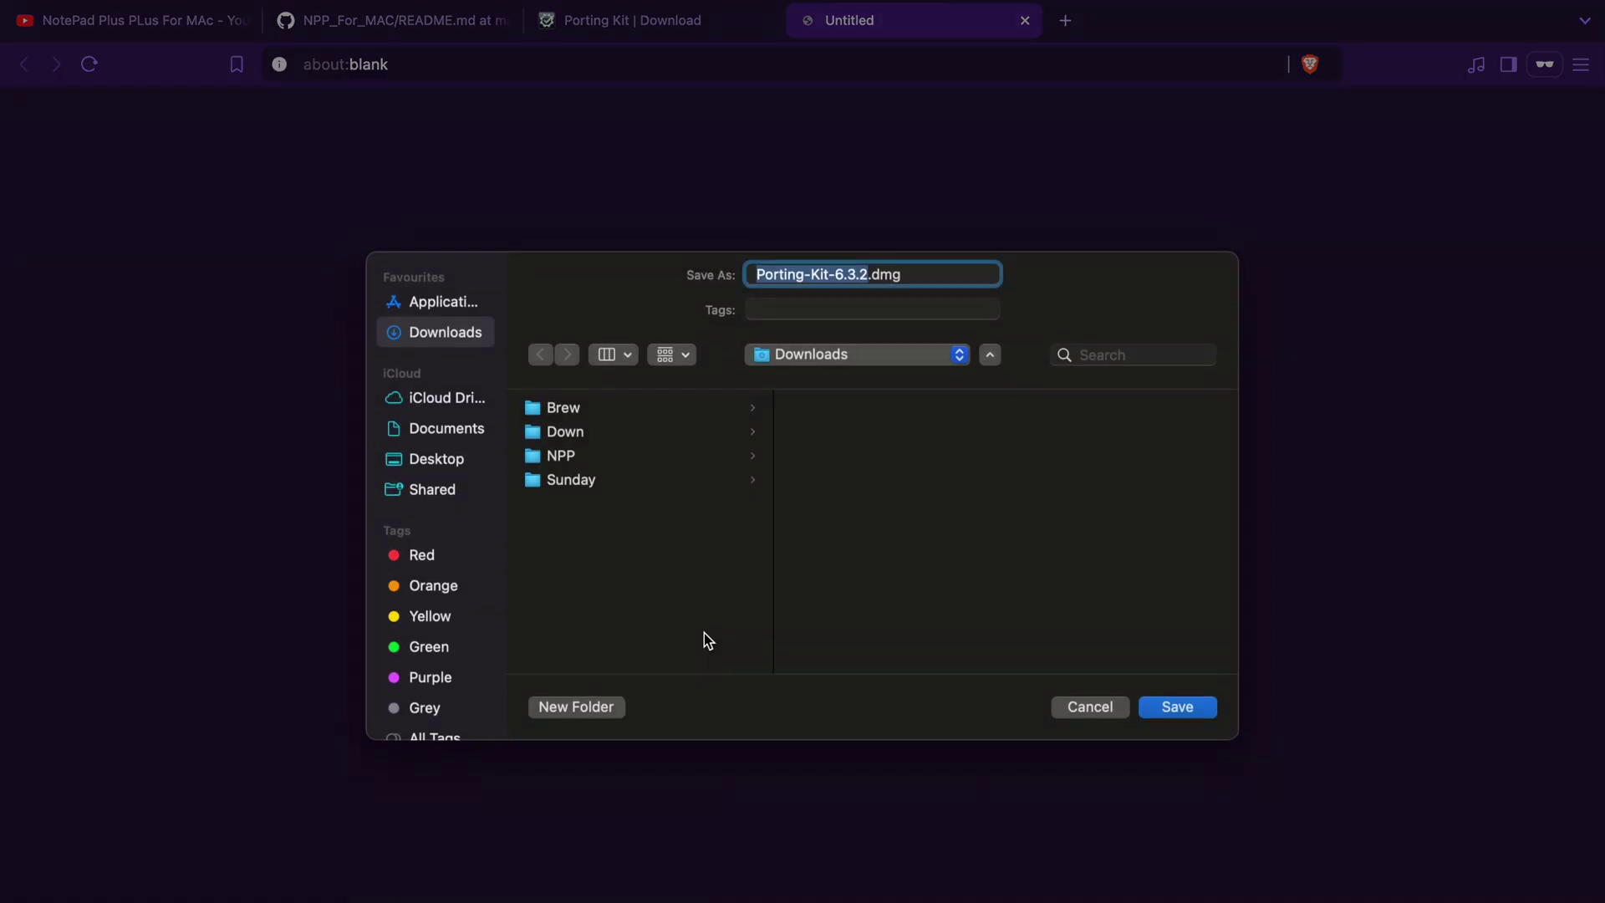
{"action": "left_click", "coordinate": [588, 462]}
{"action": "left_click", "coordinate": [1174, 717]}
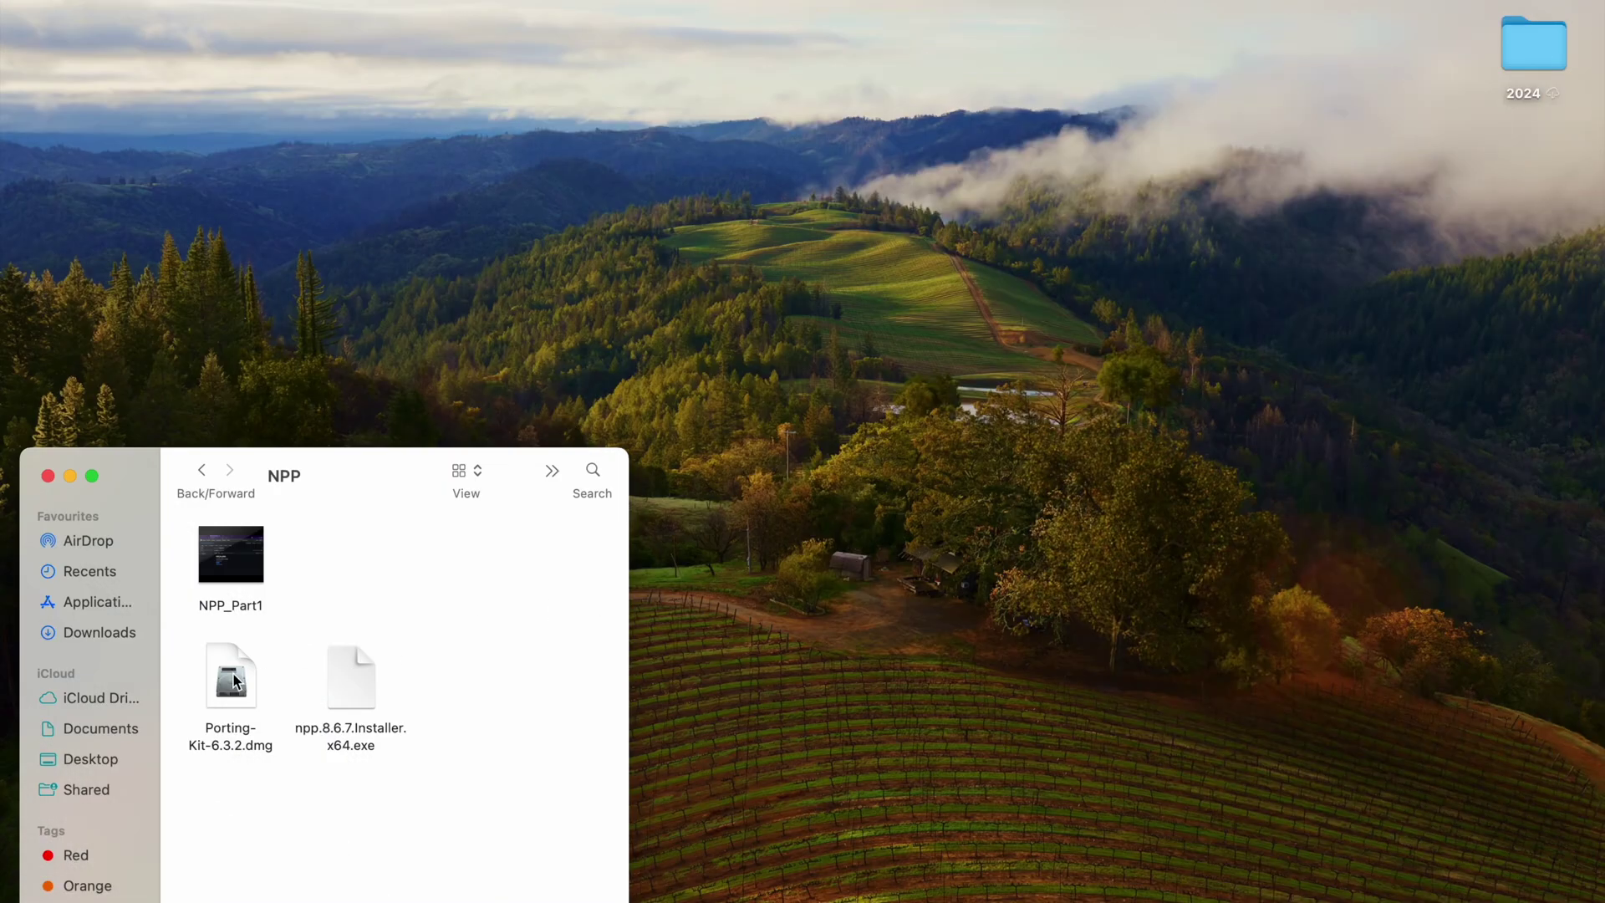
Step: Mount the Porting Kit disk image and copy Porting Kit into Applications
{"action": "left_click", "coordinate": [235, 681]}
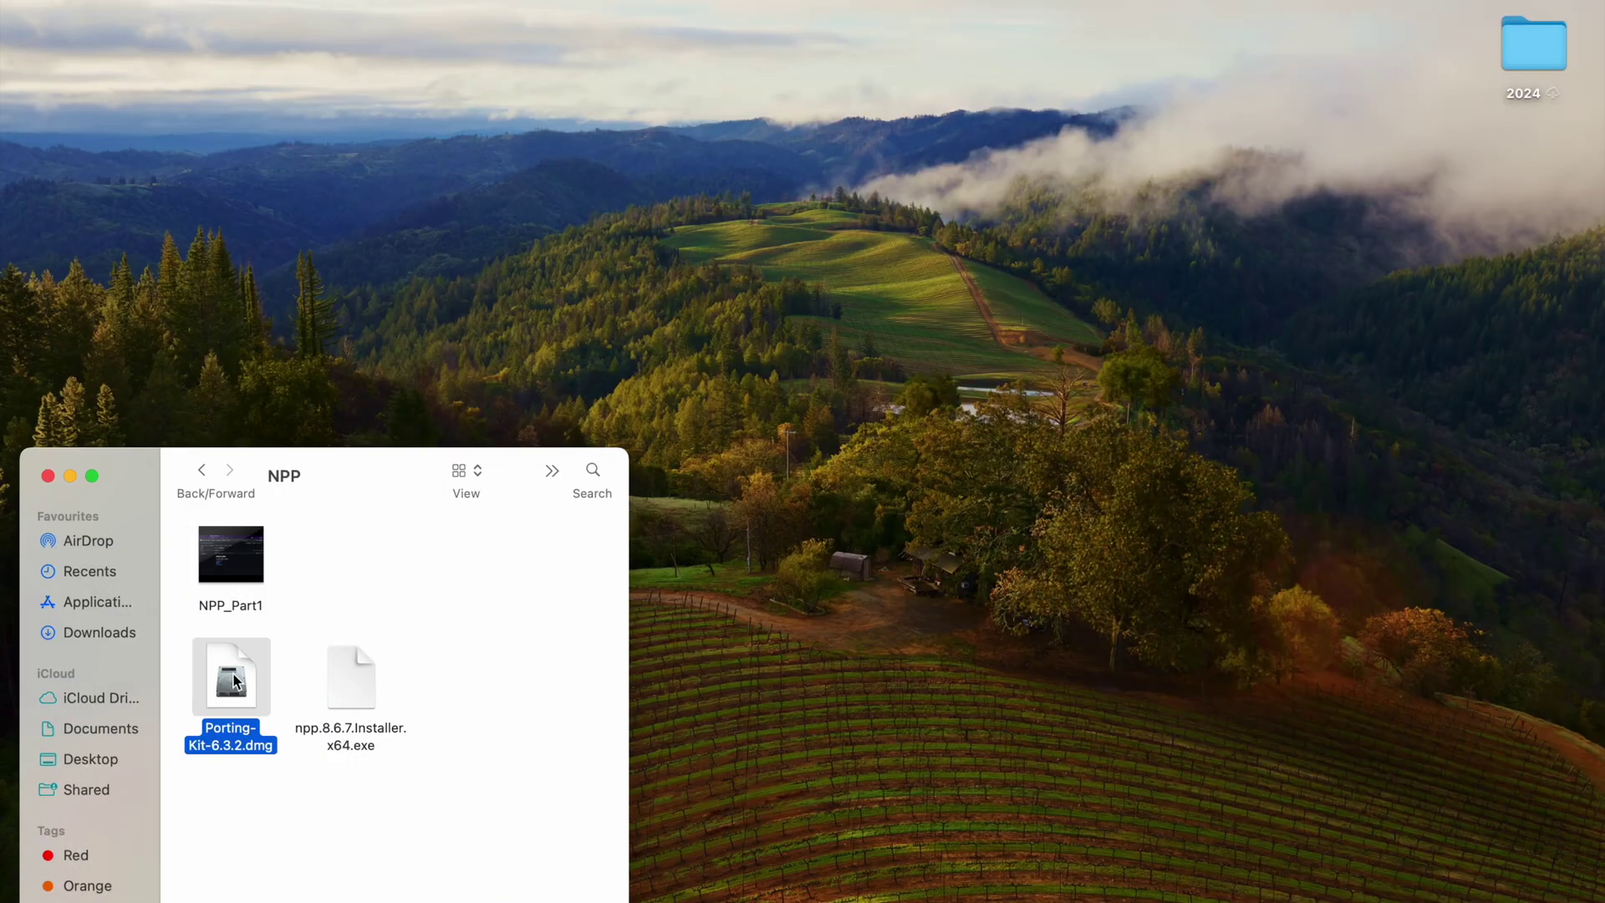
{"action": "double_click", "coordinate": [234, 681]}
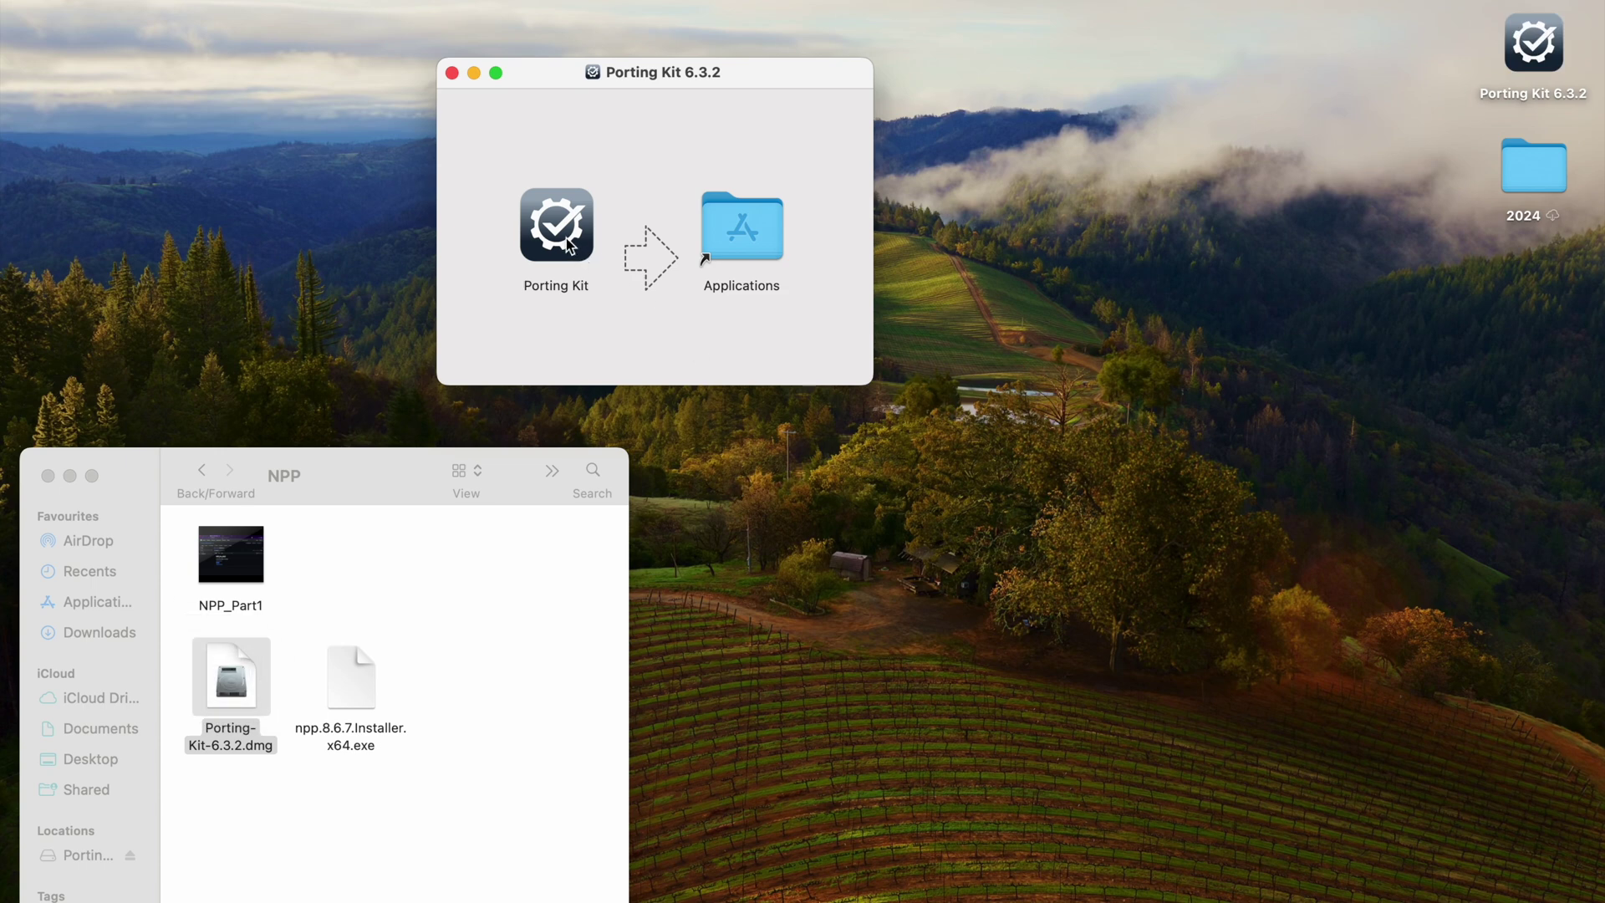
{"action": "left_click_drag", "start_coordinate": [567, 244], "coordinate": [745, 236]}
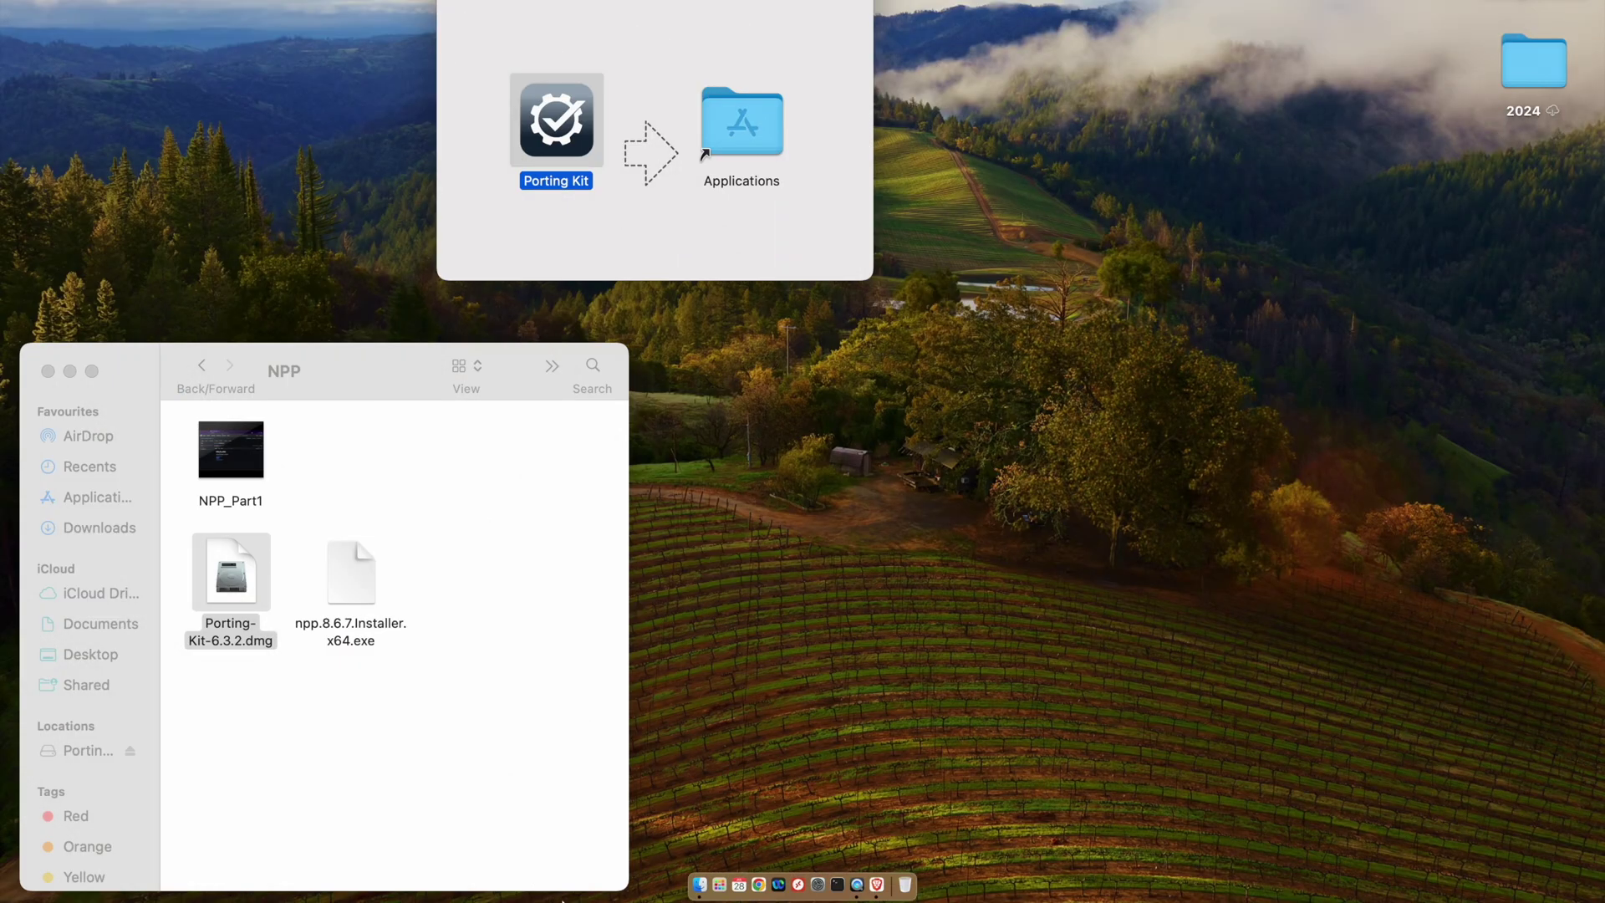
Step: Launch Porting Kit from Launchpad, close the disk image and NPP windows, and confirm opening it
{"action": "left_click", "coordinate": [719, 884]}
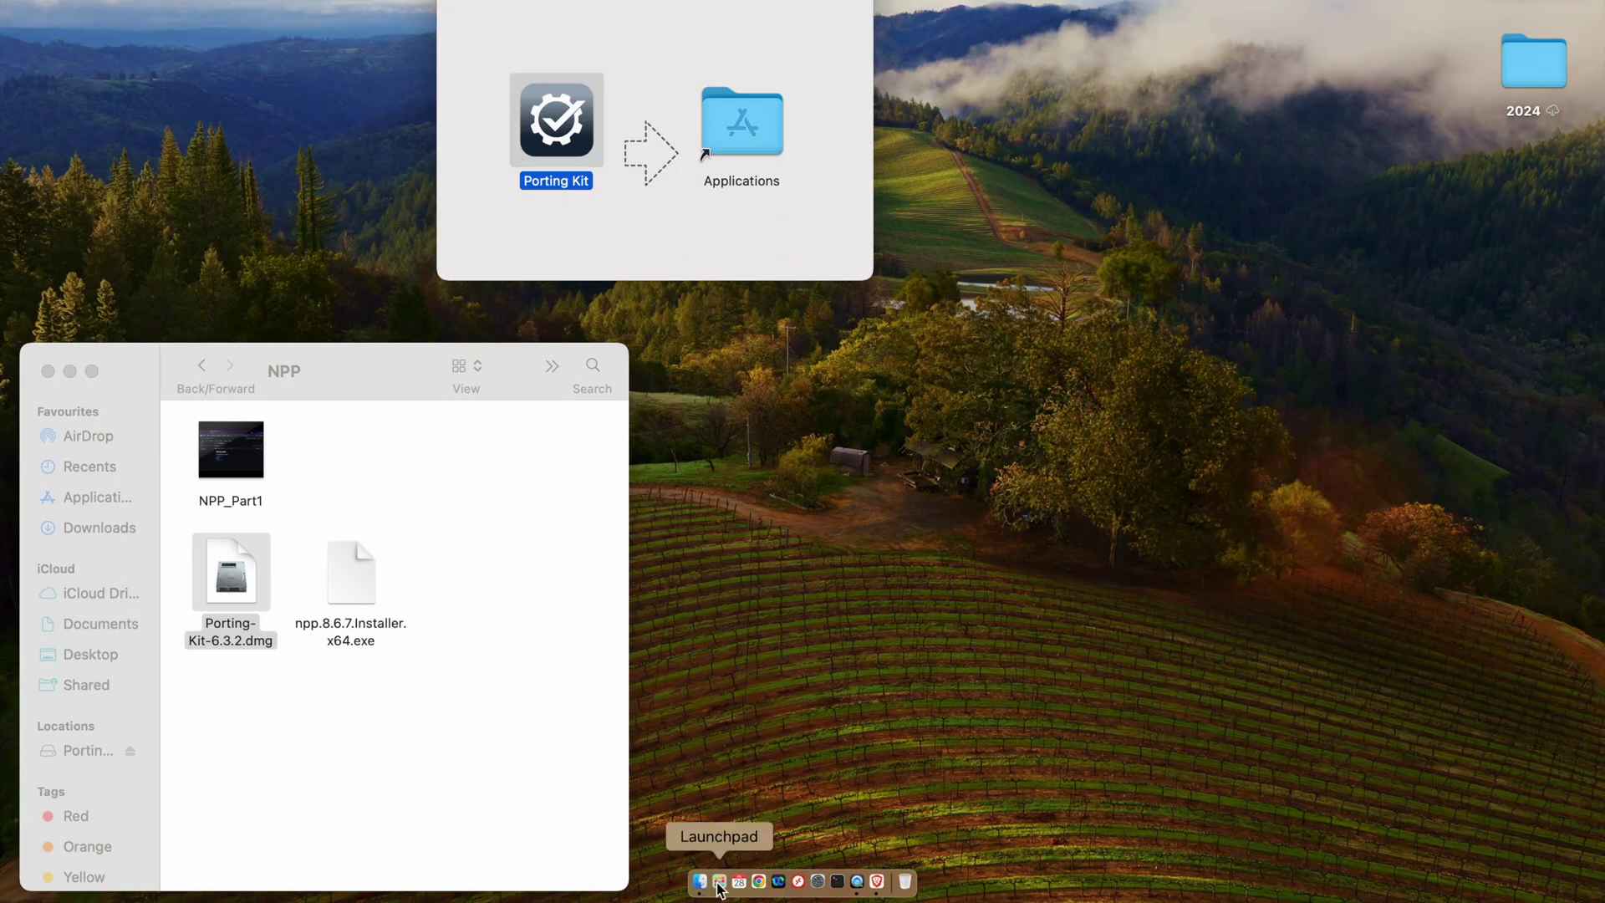
{"action": "scroll", "coordinate": [958, 585], "scroll_direction": "right", "scroll_amount": 3}
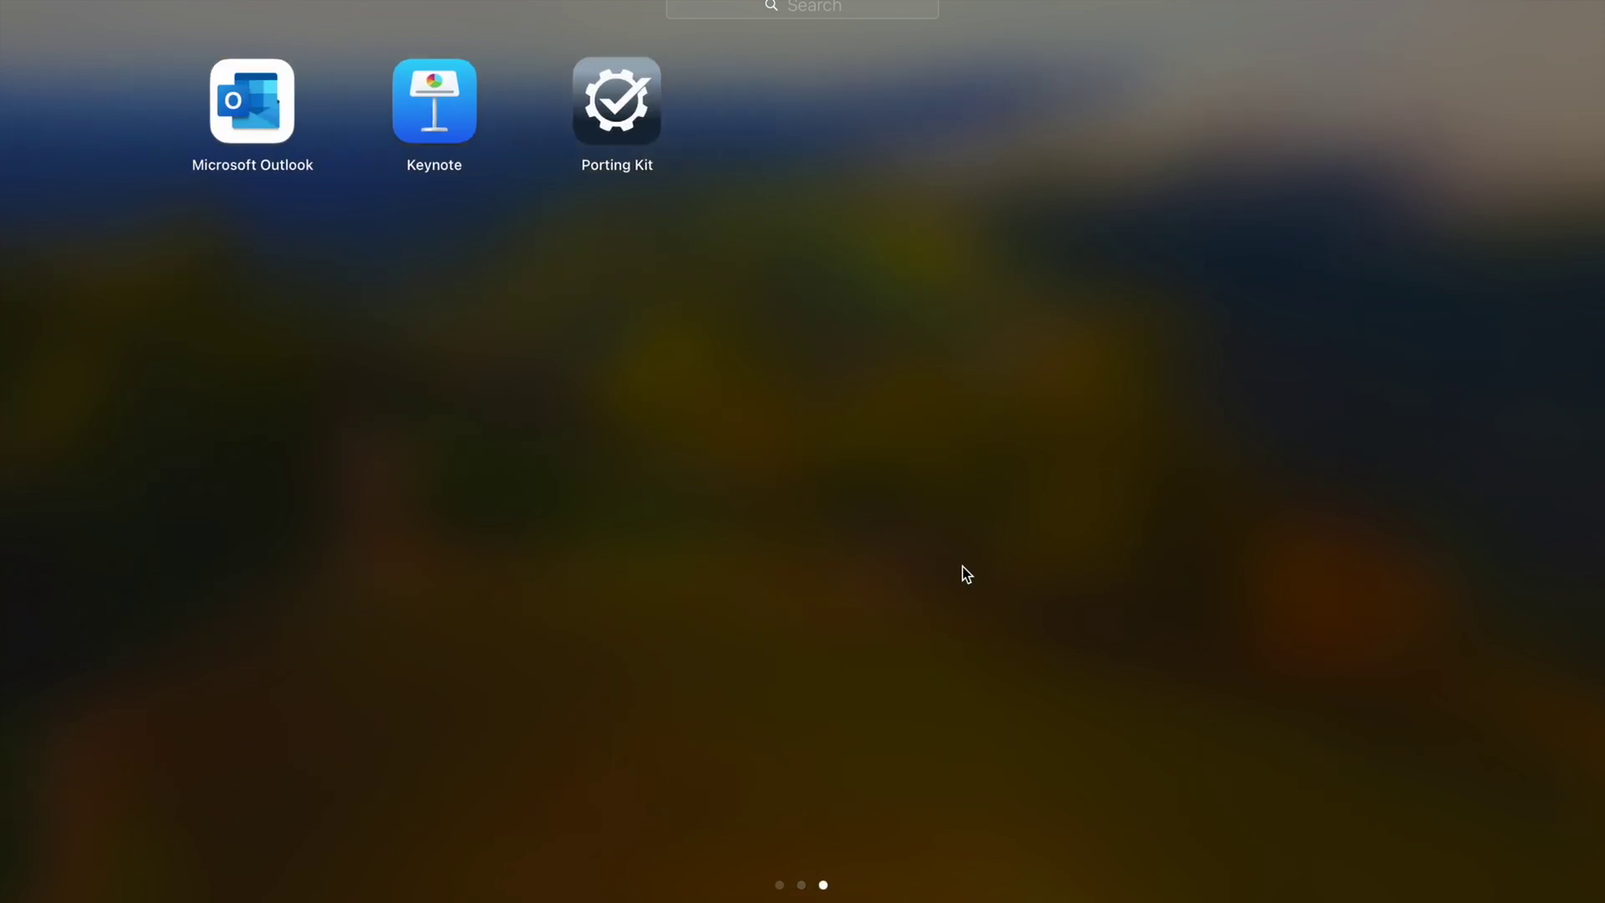
{"action": "left_click", "coordinate": [621, 97]}
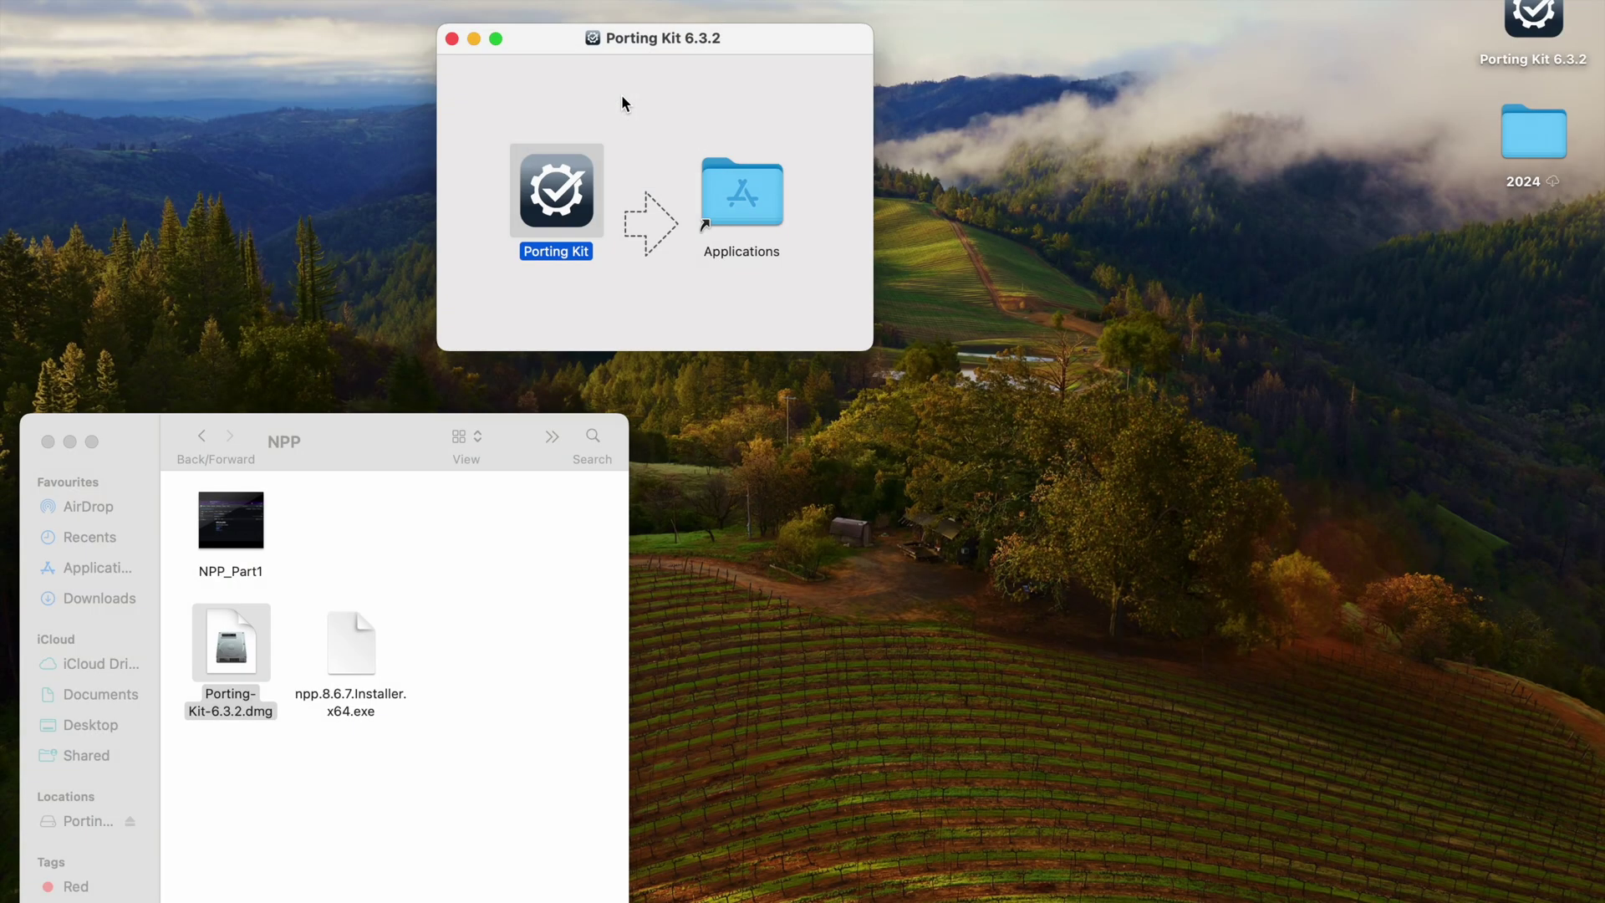
{"action": "left_click", "coordinate": [451, 38]}
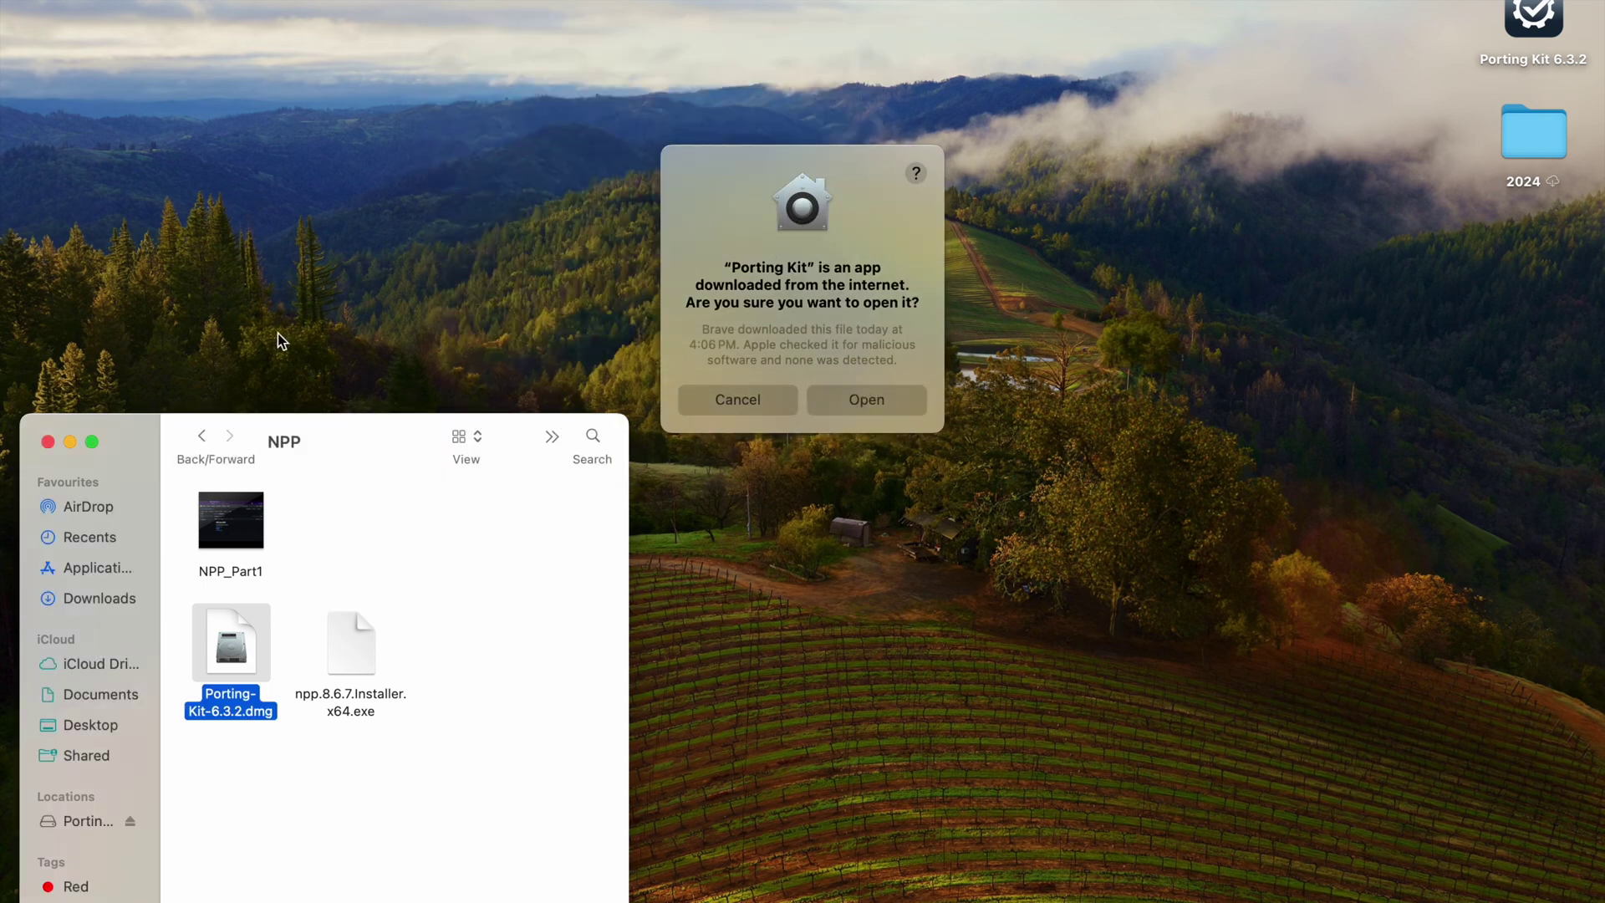
{"action": "left_click", "coordinate": [49, 442]}
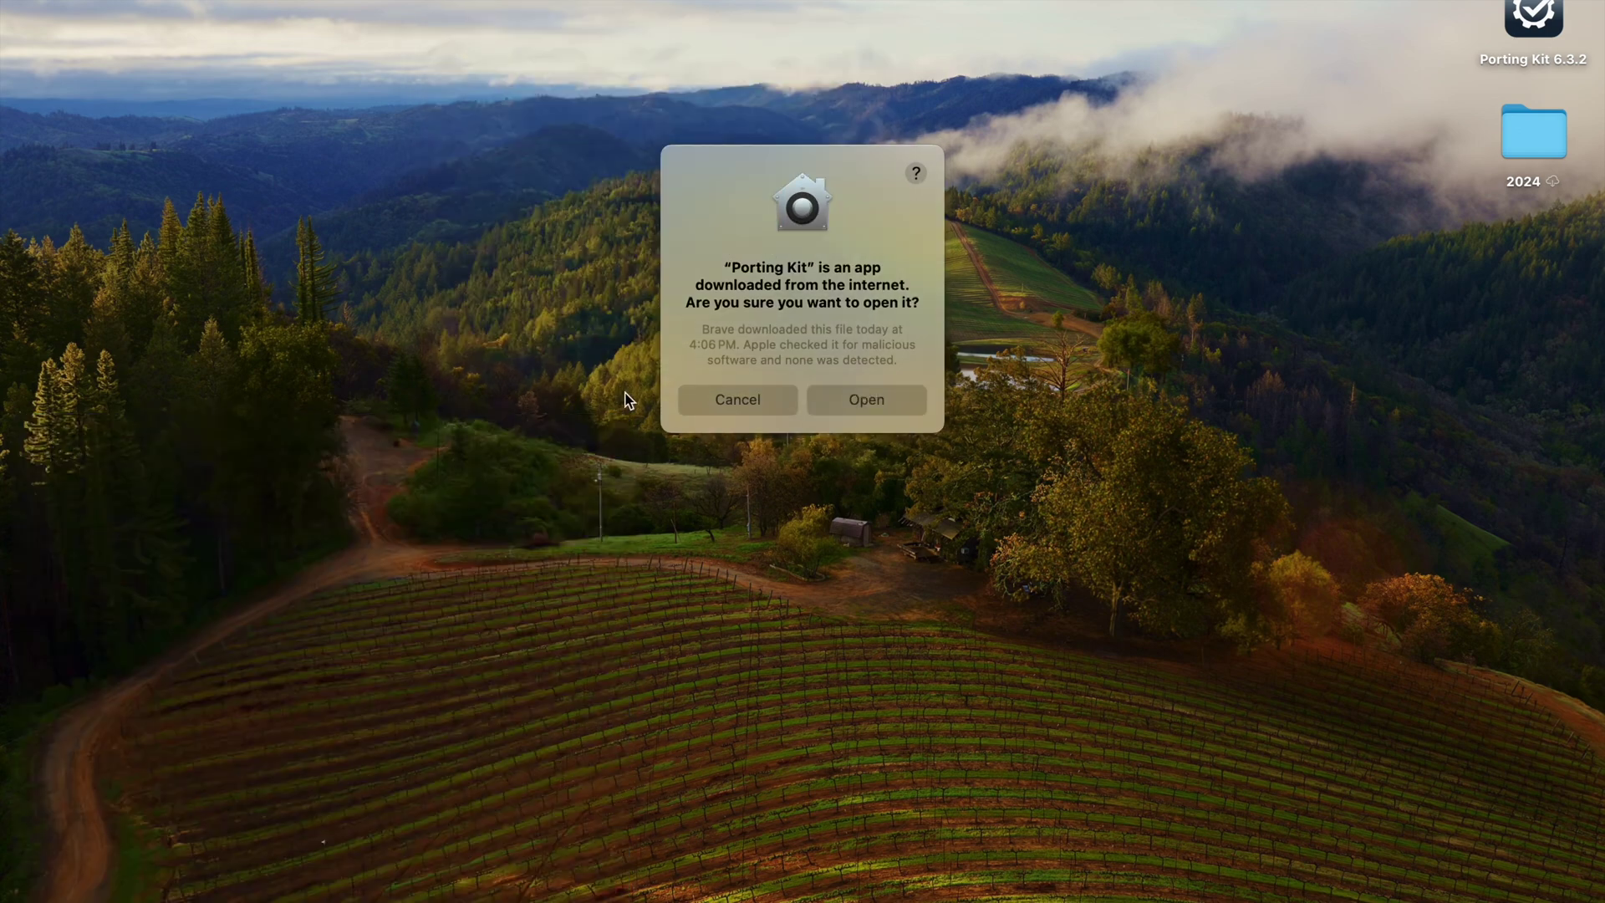
{"action": "left_click", "coordinate": [866, 399]}
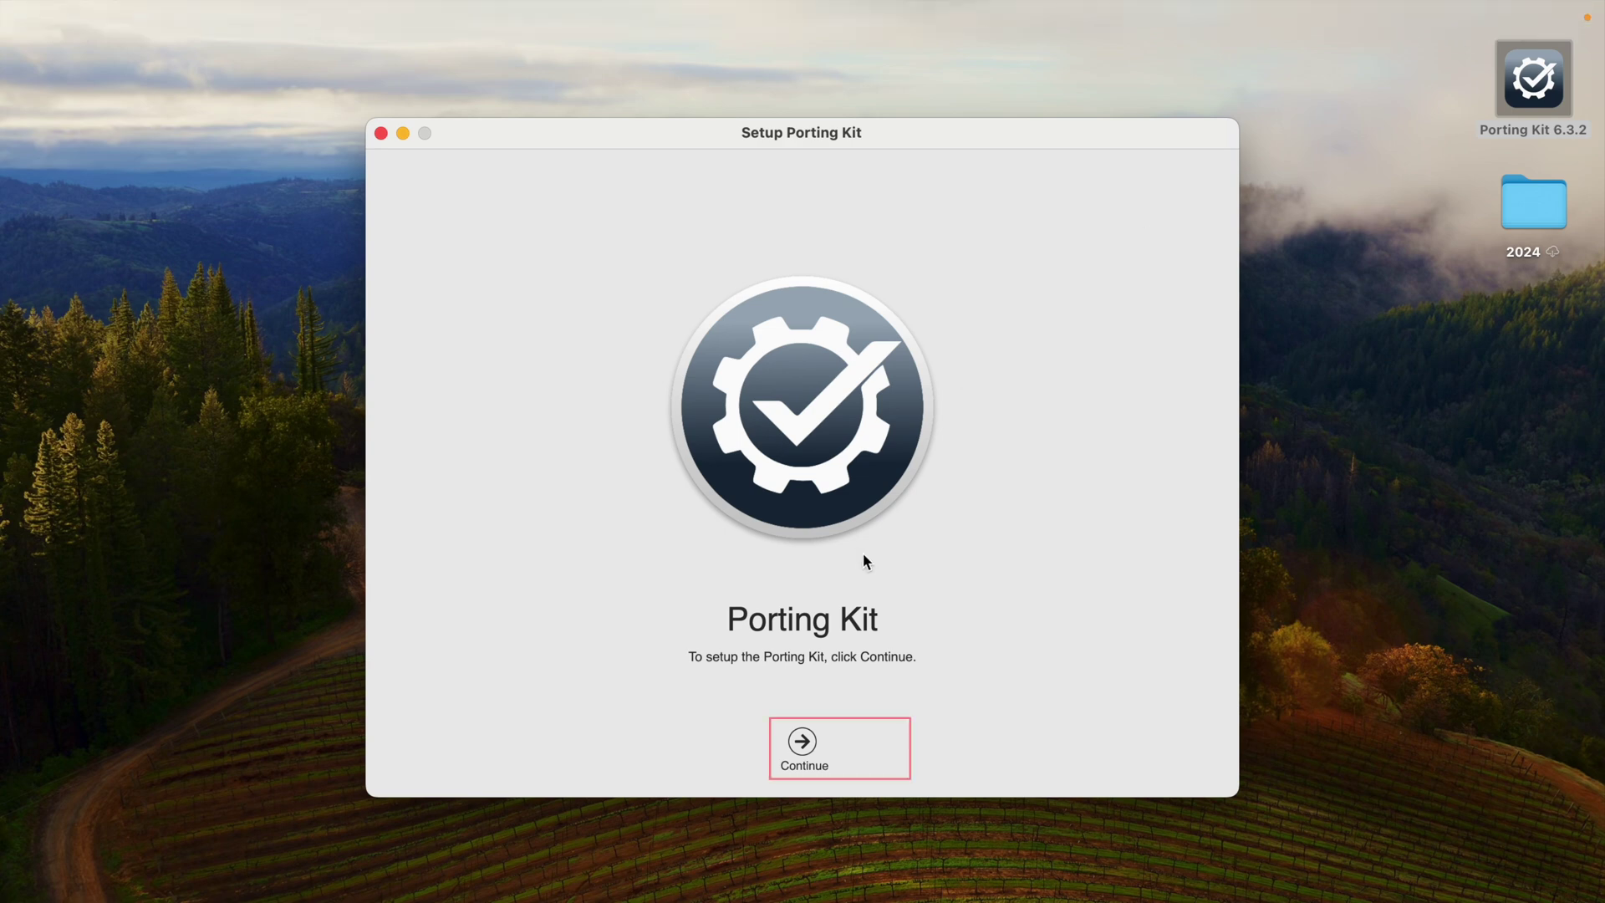
Step: Accept the Porting Kit licence, grant Downloads and Desktop access, and skip analytics to finish setup
{"action": "left_click", "coordinate": [804, 746]}
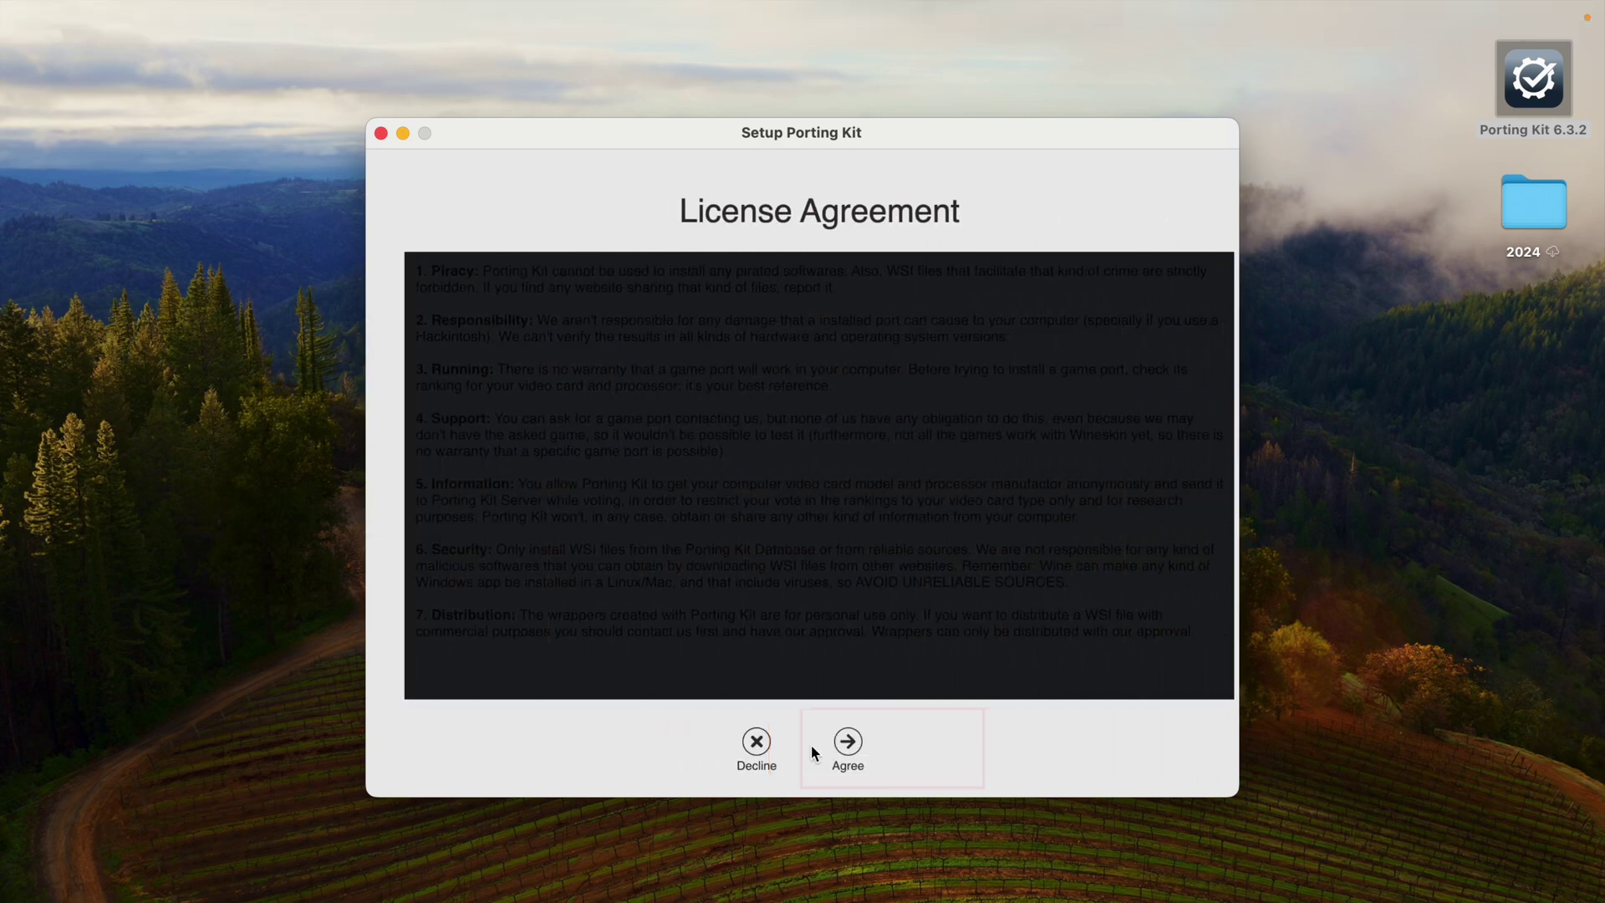
{"action": "left_click", "coordinate": [847, 743]}
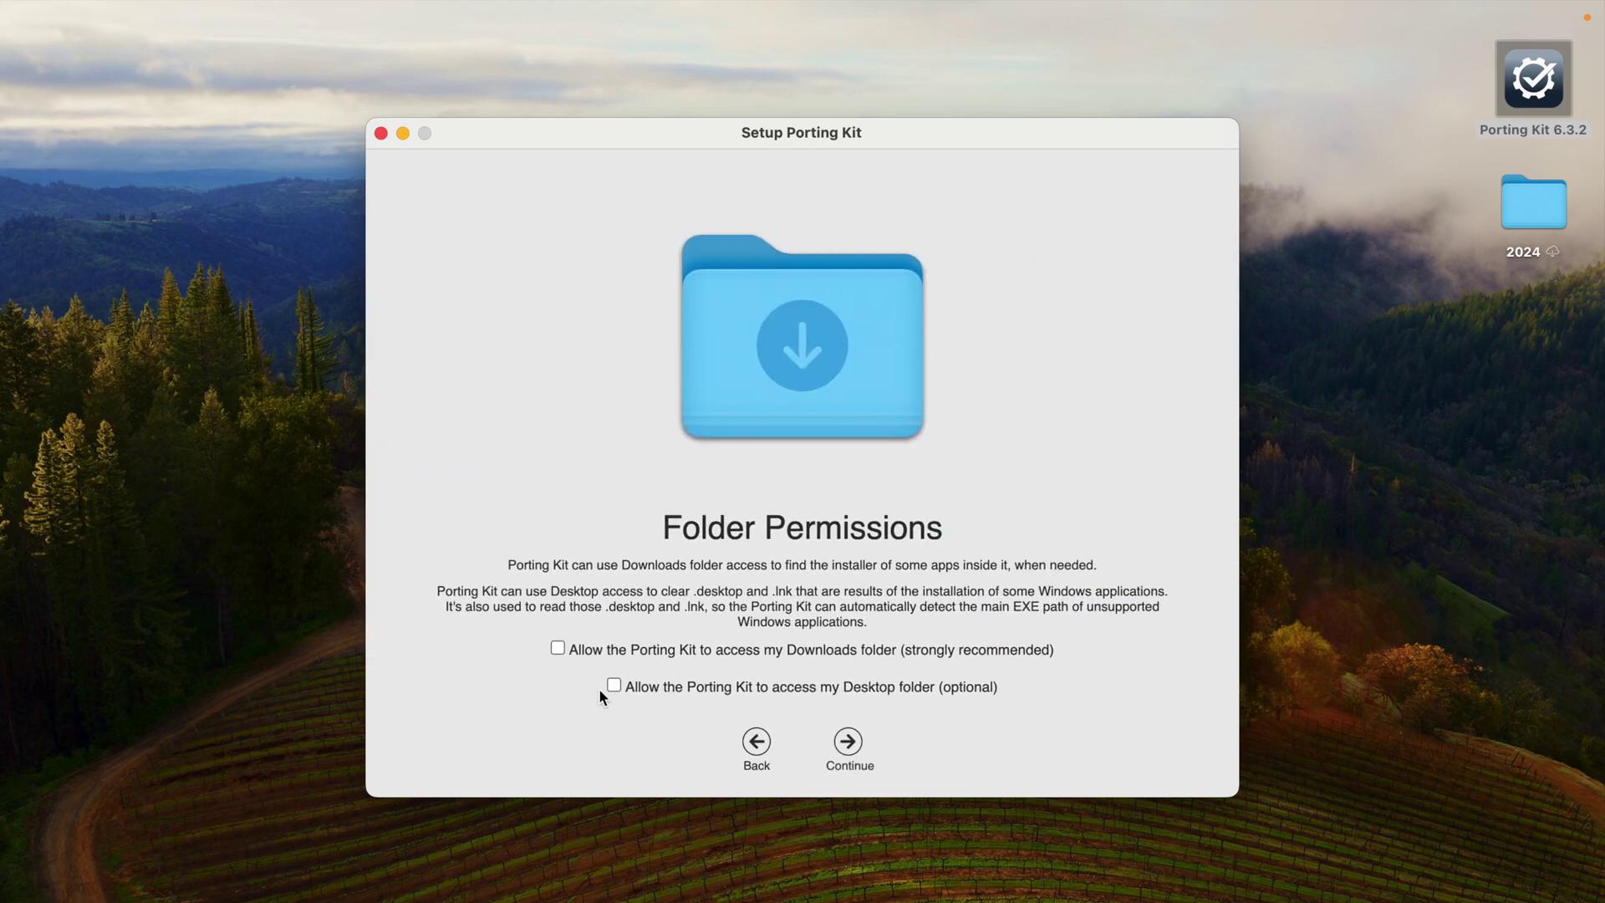
{"action": "left_click", "coordinate": [558, 648]}
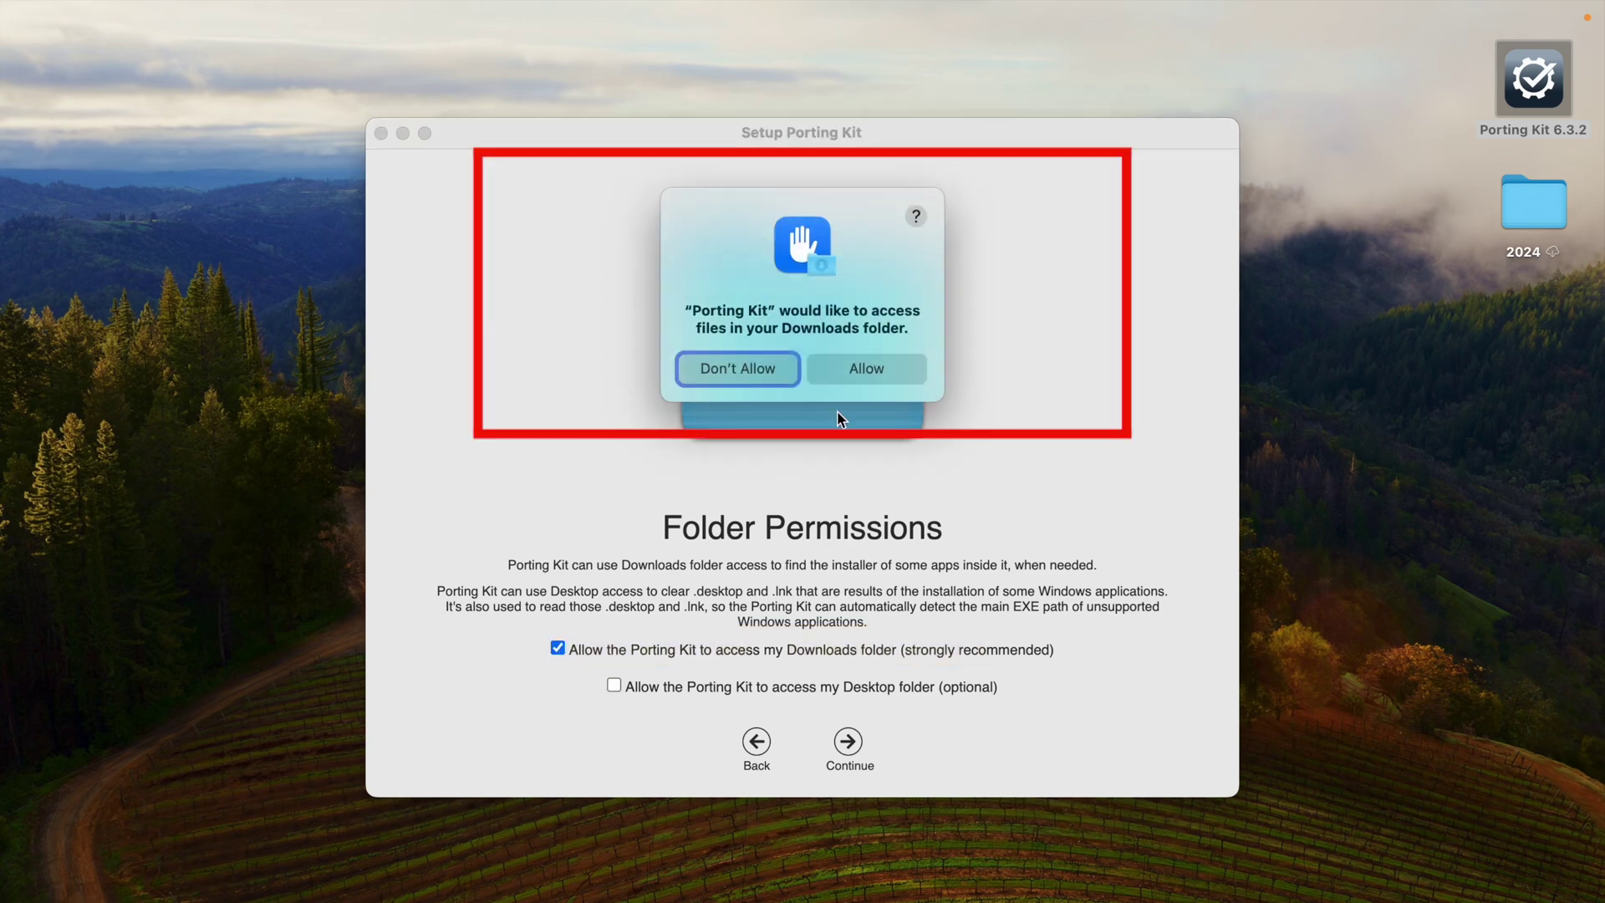
{"action": "left_click", "coordinate": [907, 367]}
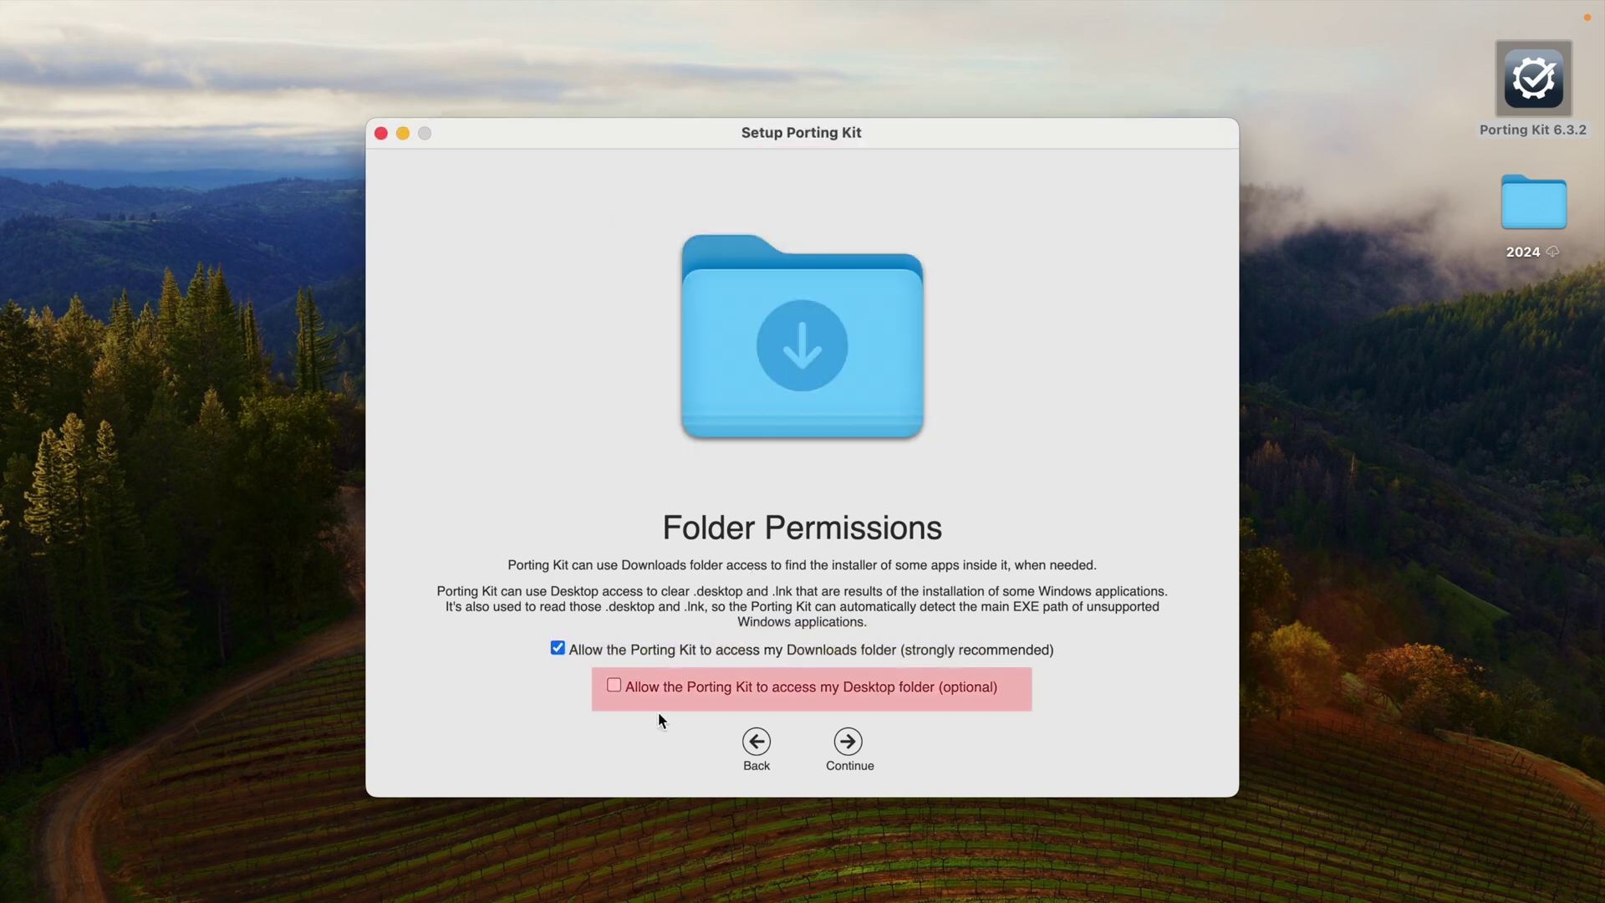
{"action": "left_click", "coordinate": [615, 686]}
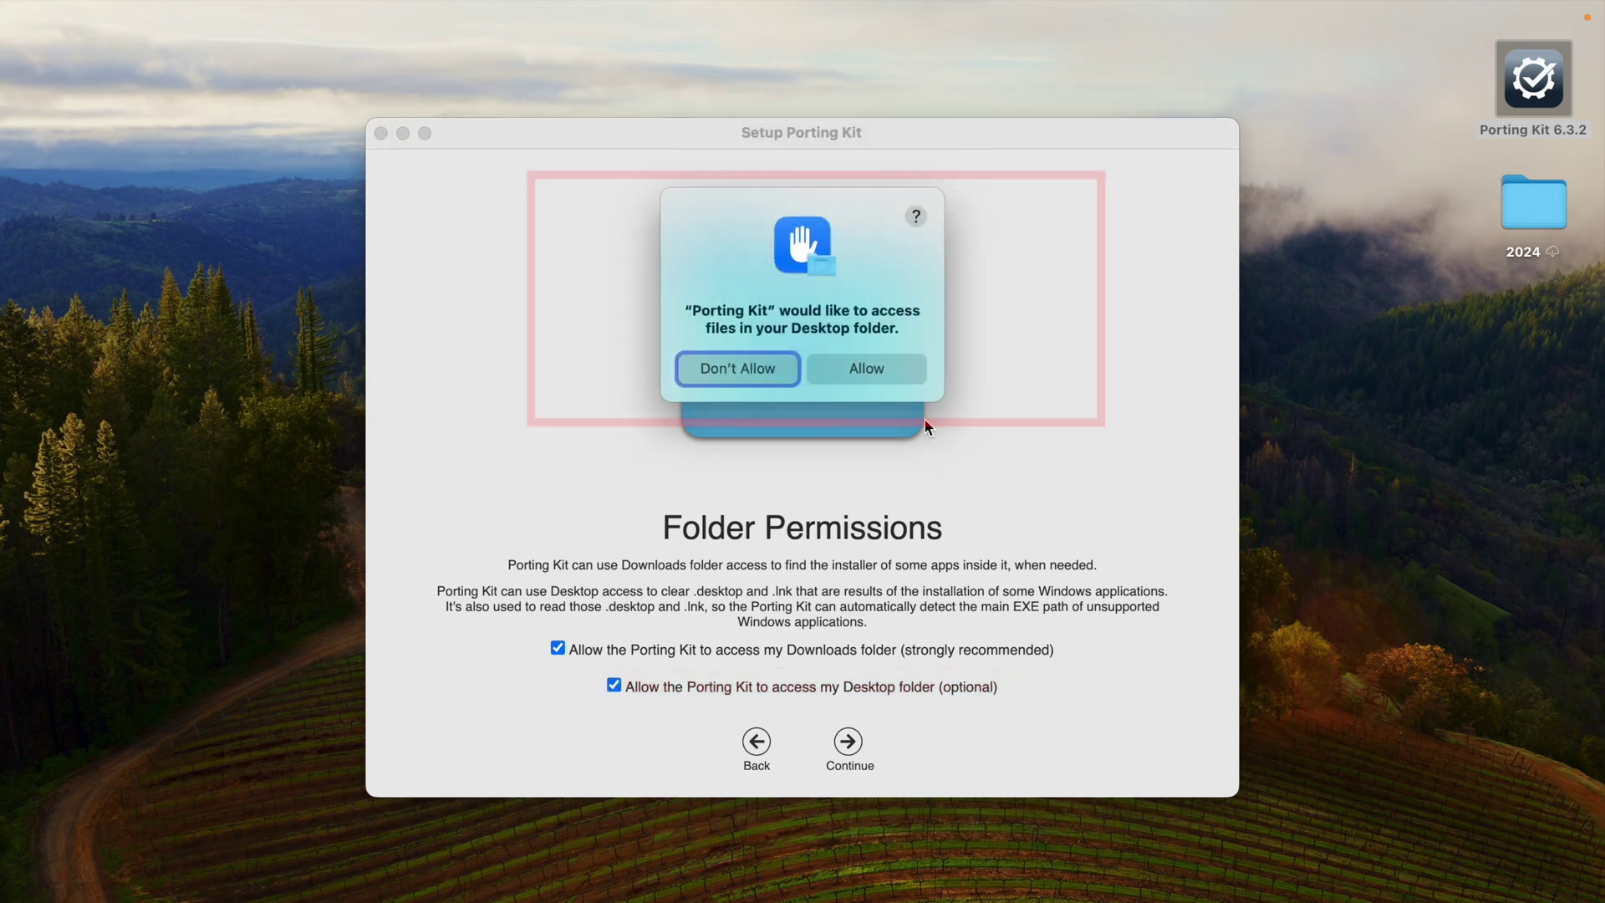
{"action": "left_click", "coordinate": [886, 374]}
{"action": "left_click", "coordinate": [850, 752]}
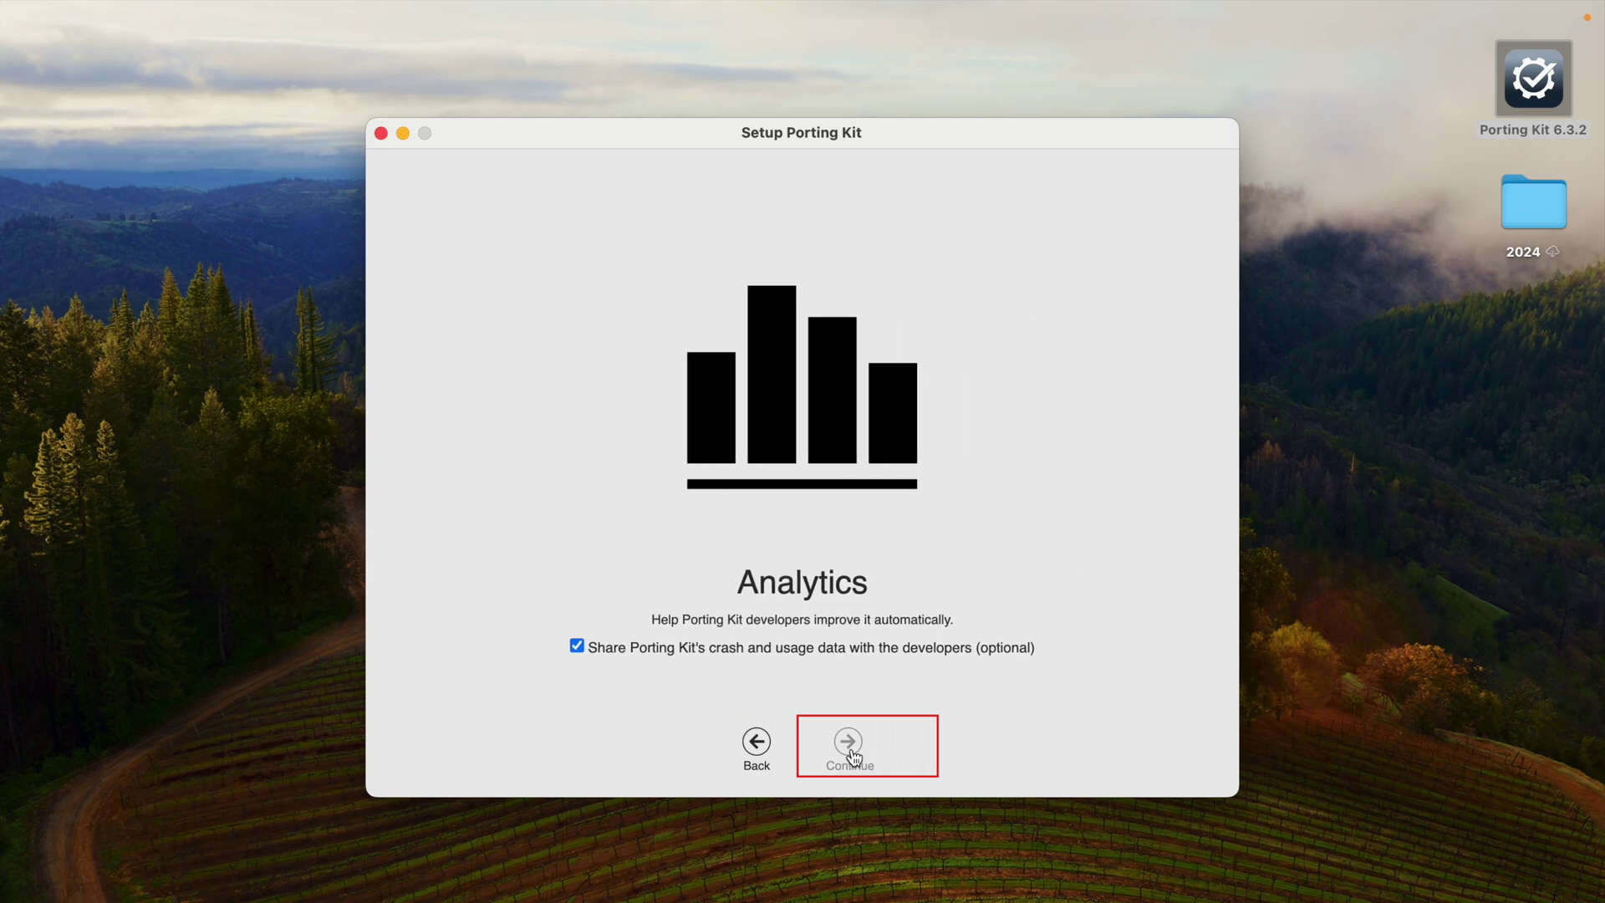
{"action": "left_click", "coordinate": [850, 746]}
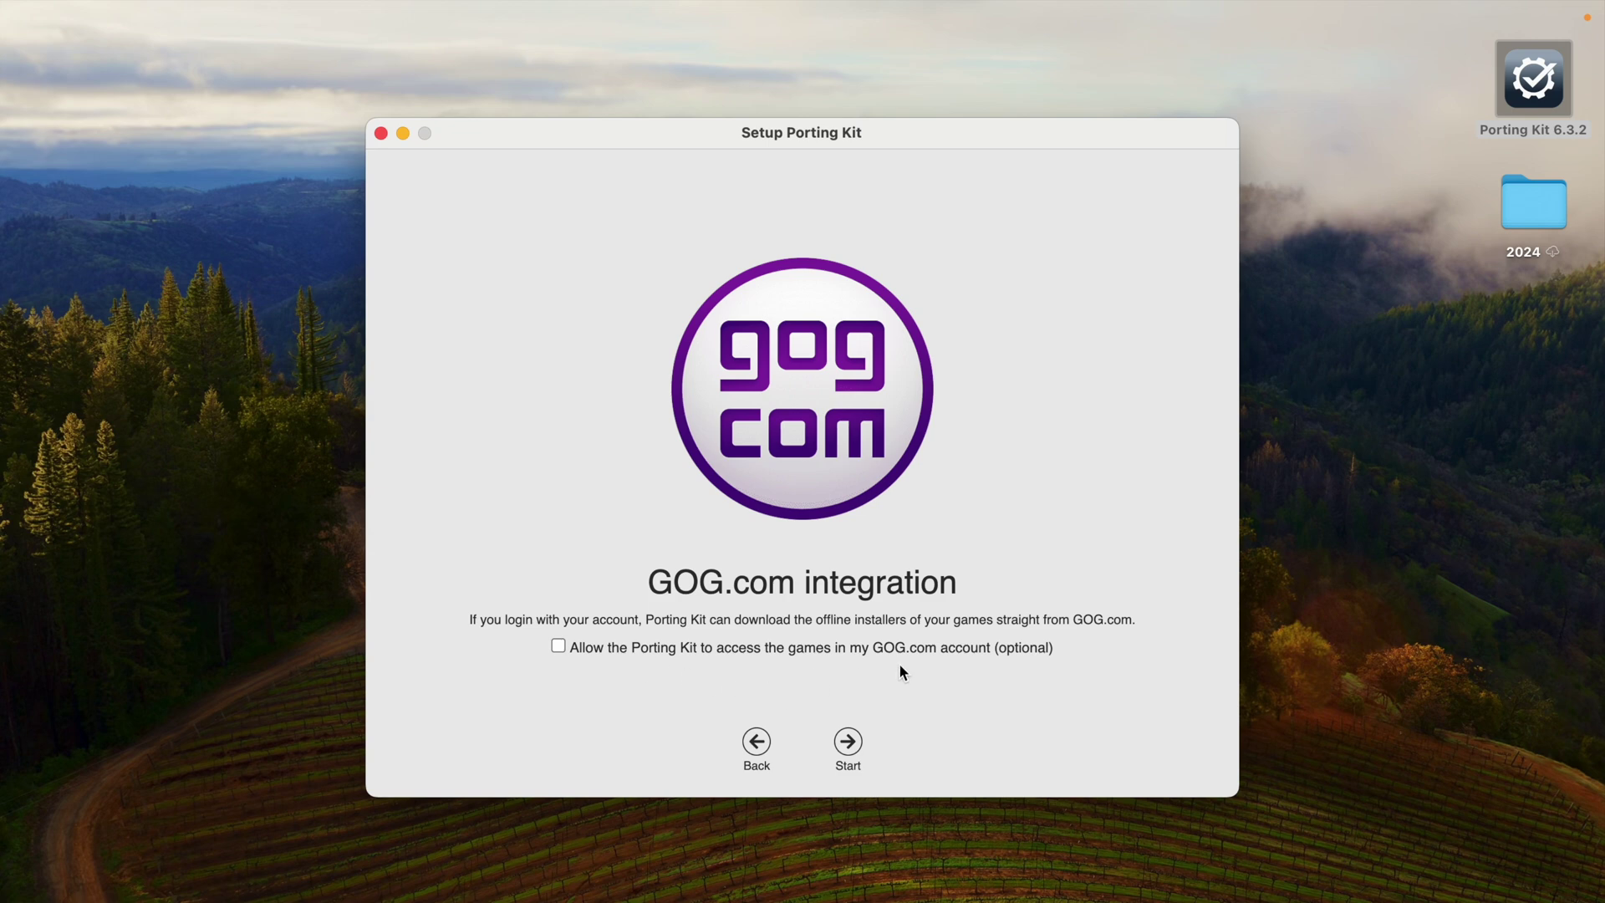
{"action": "left_click", "coordinate": [849, 744]}
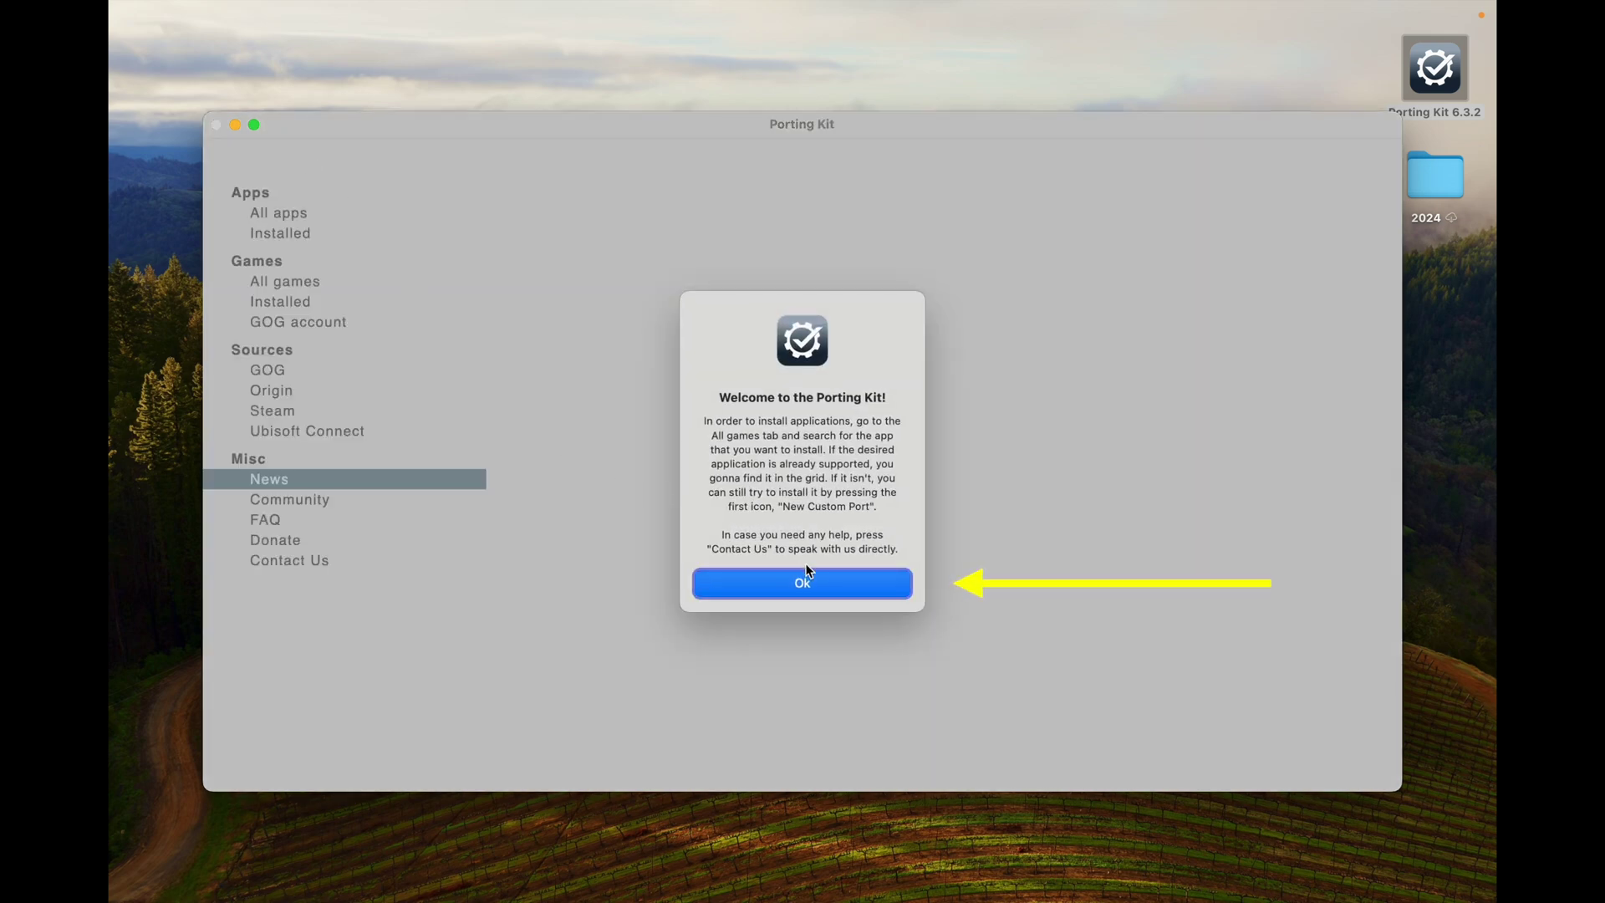
Step: Dismiss the welcome, refresh the All apps list full-screen, and open the Notepad++ port
{"action": "left_click", "coordinate": [851, 590]}
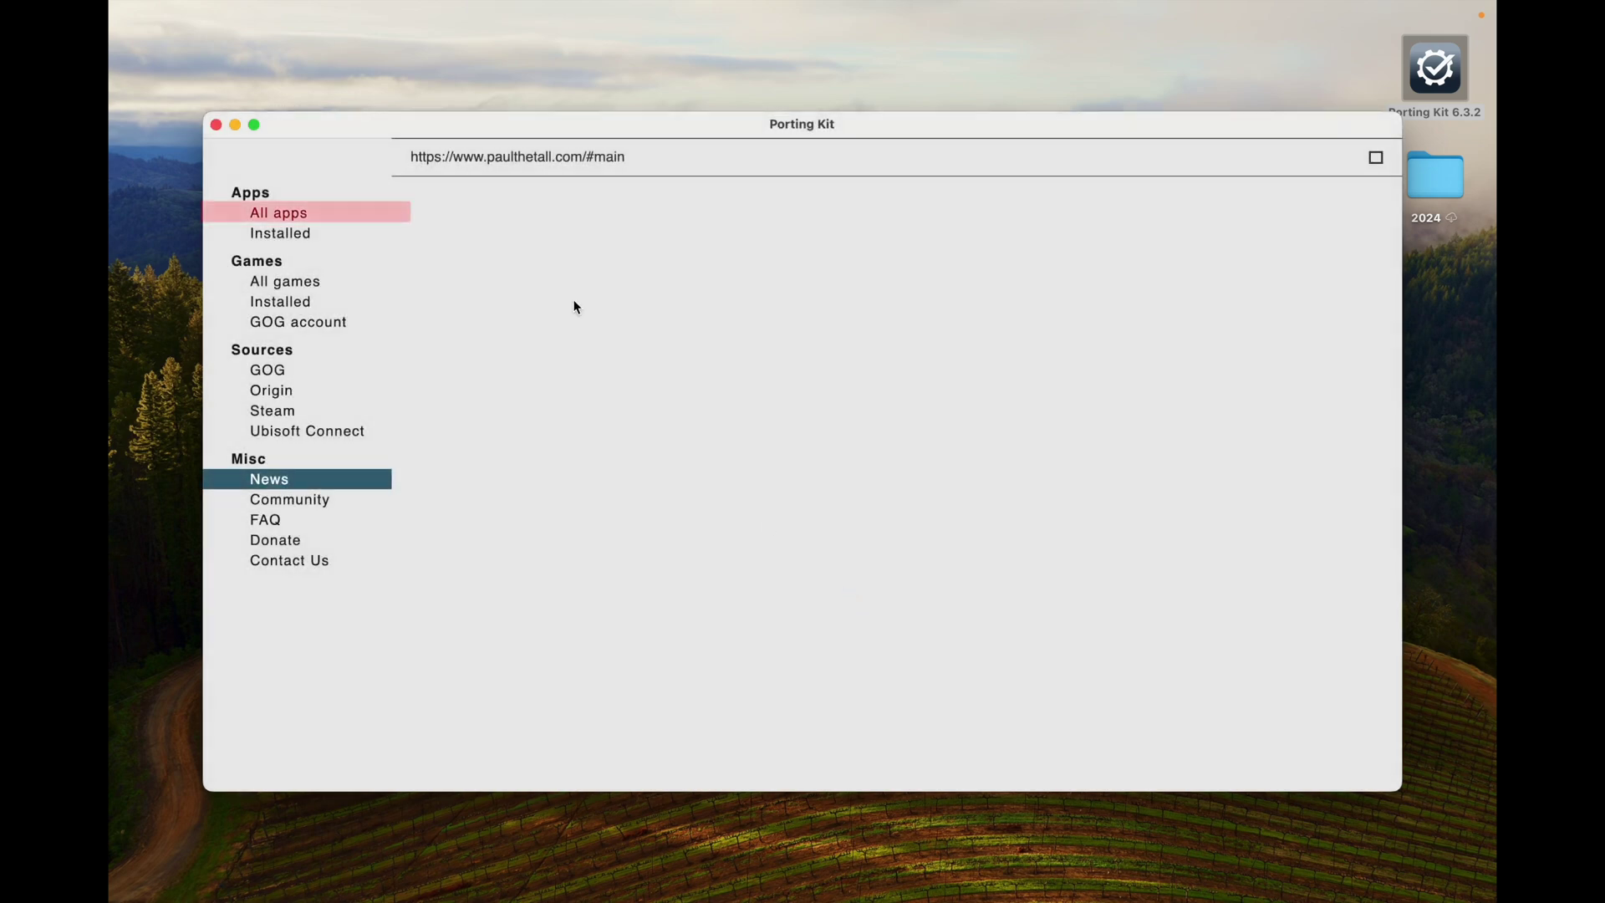
{"action": "left_click", "coordinate": [299, 219]}
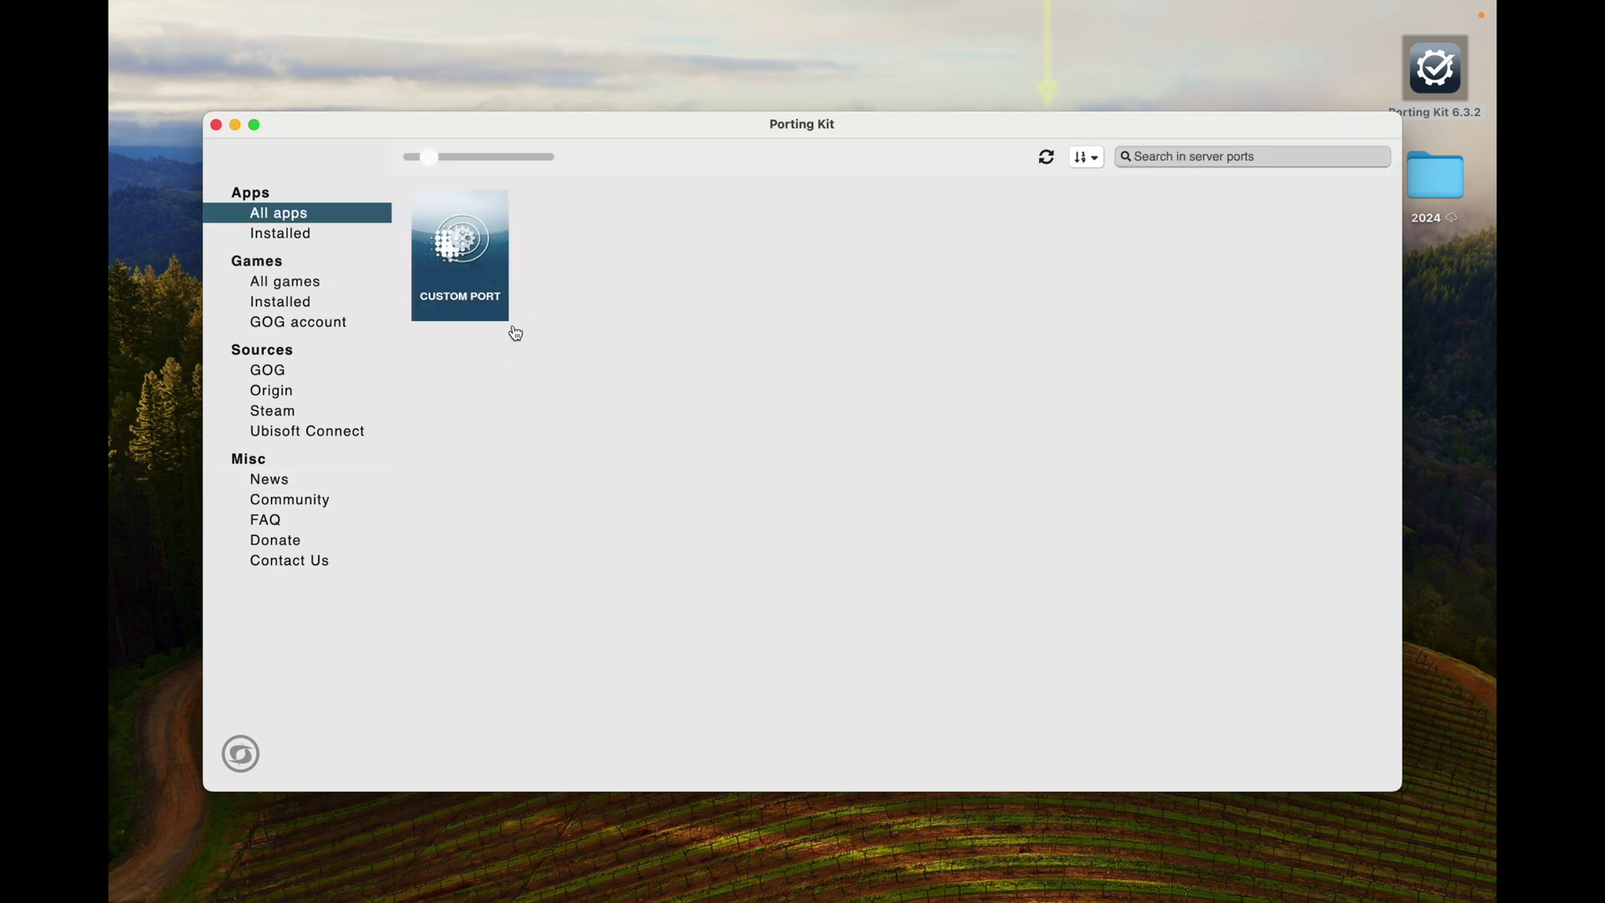
{"action": "left_click", "coordinate": [1047, 159]}
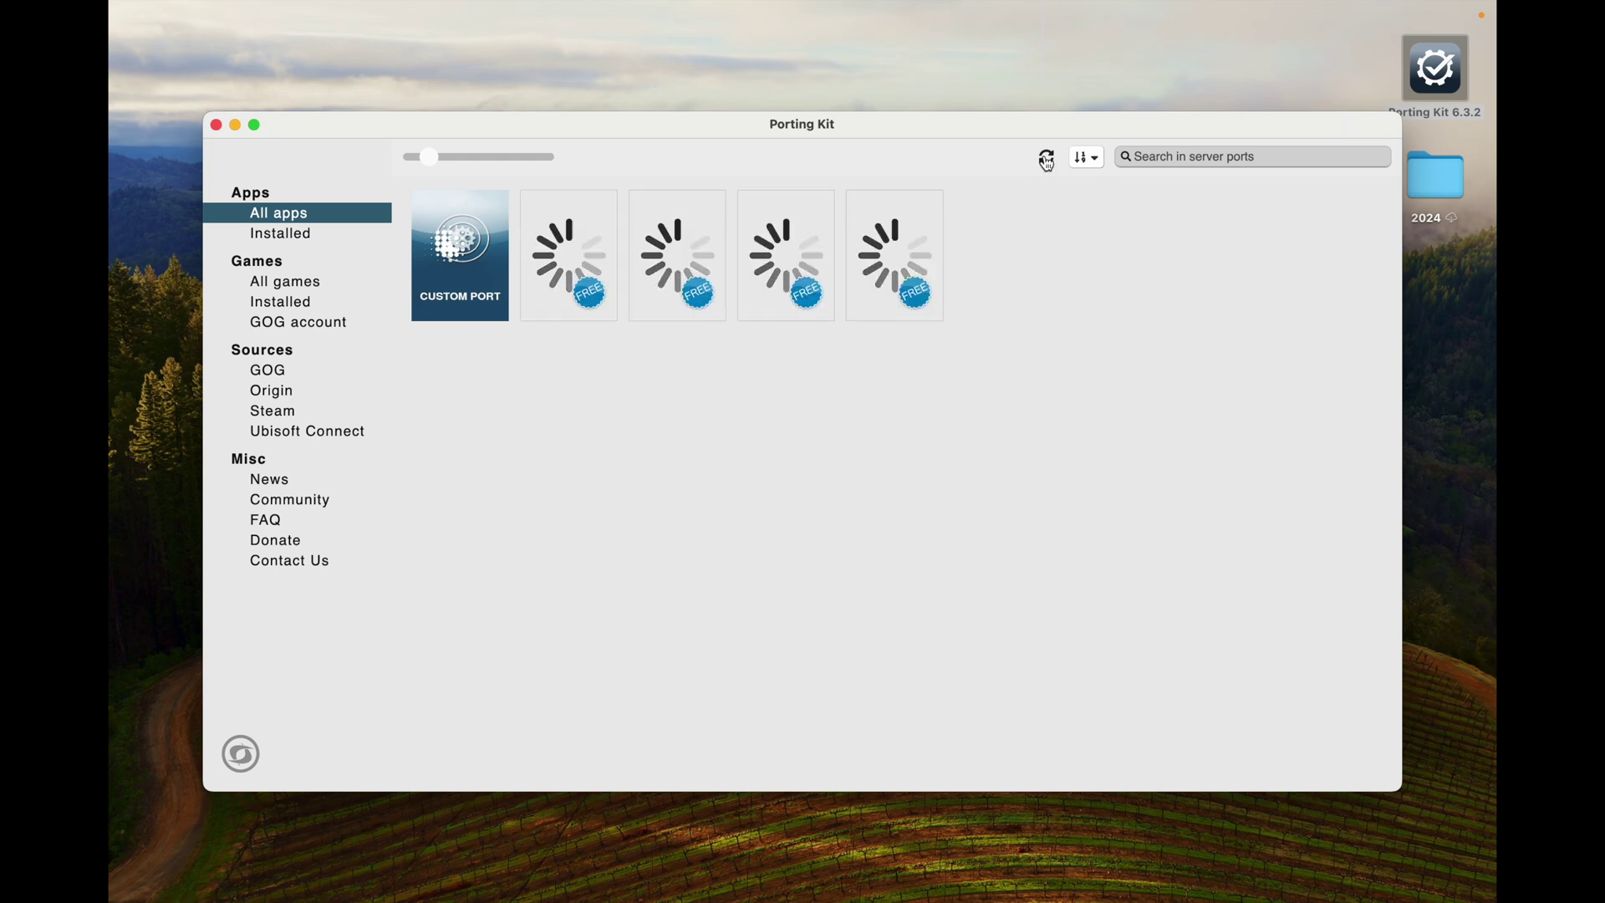
{"action": "left_click", "coordinate": [255, 125]}
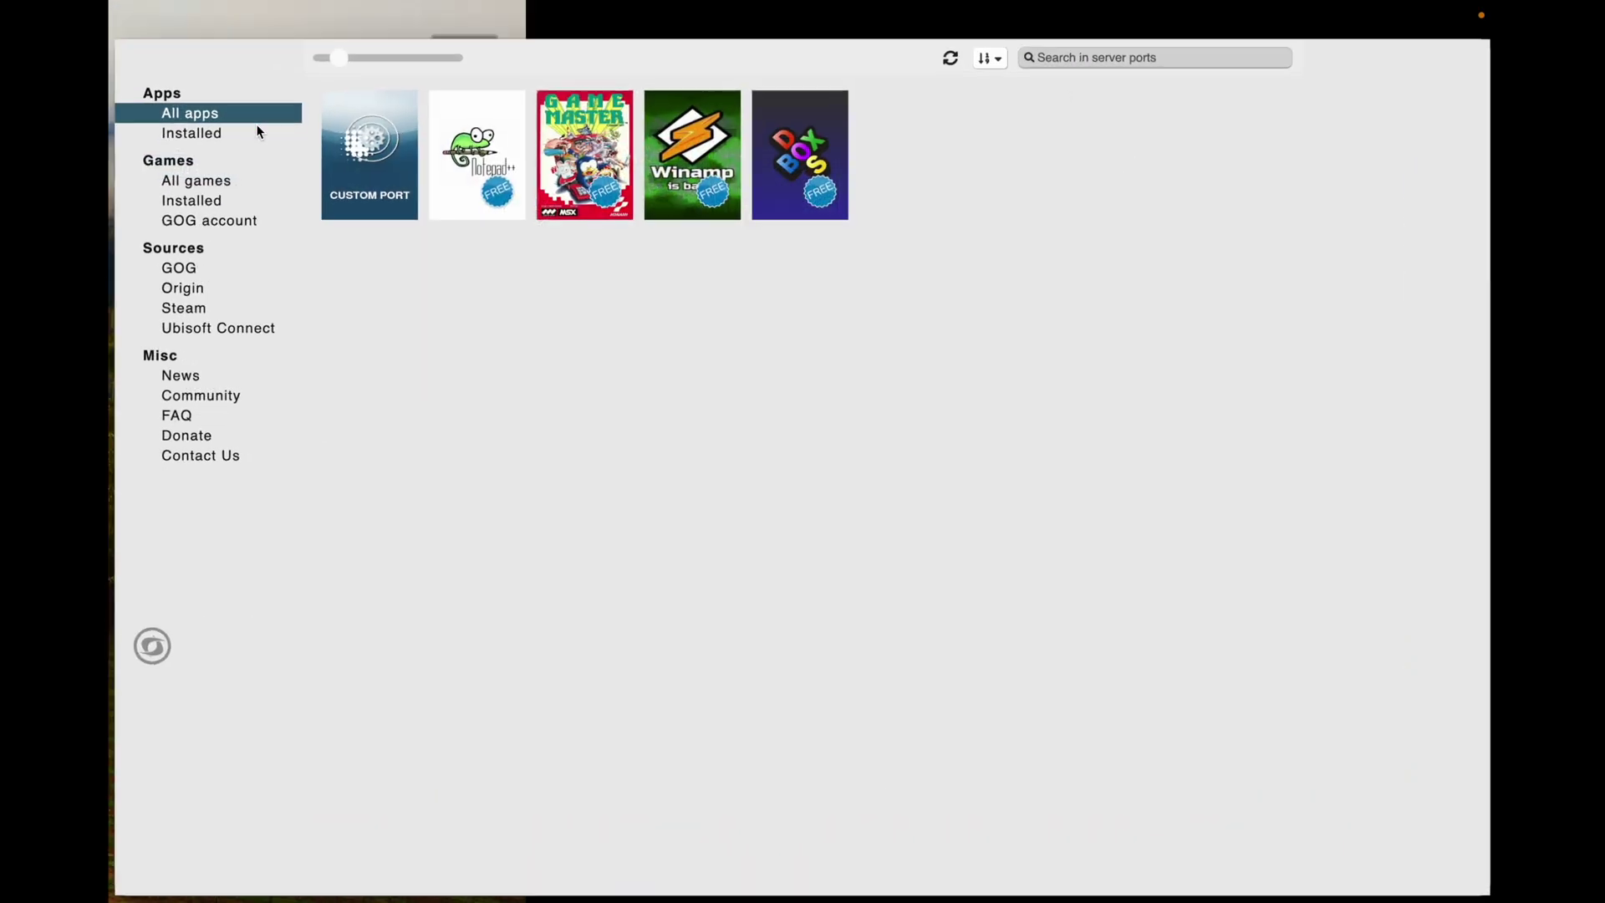
{"action": "left_click", "coordinate": [470, 171]}
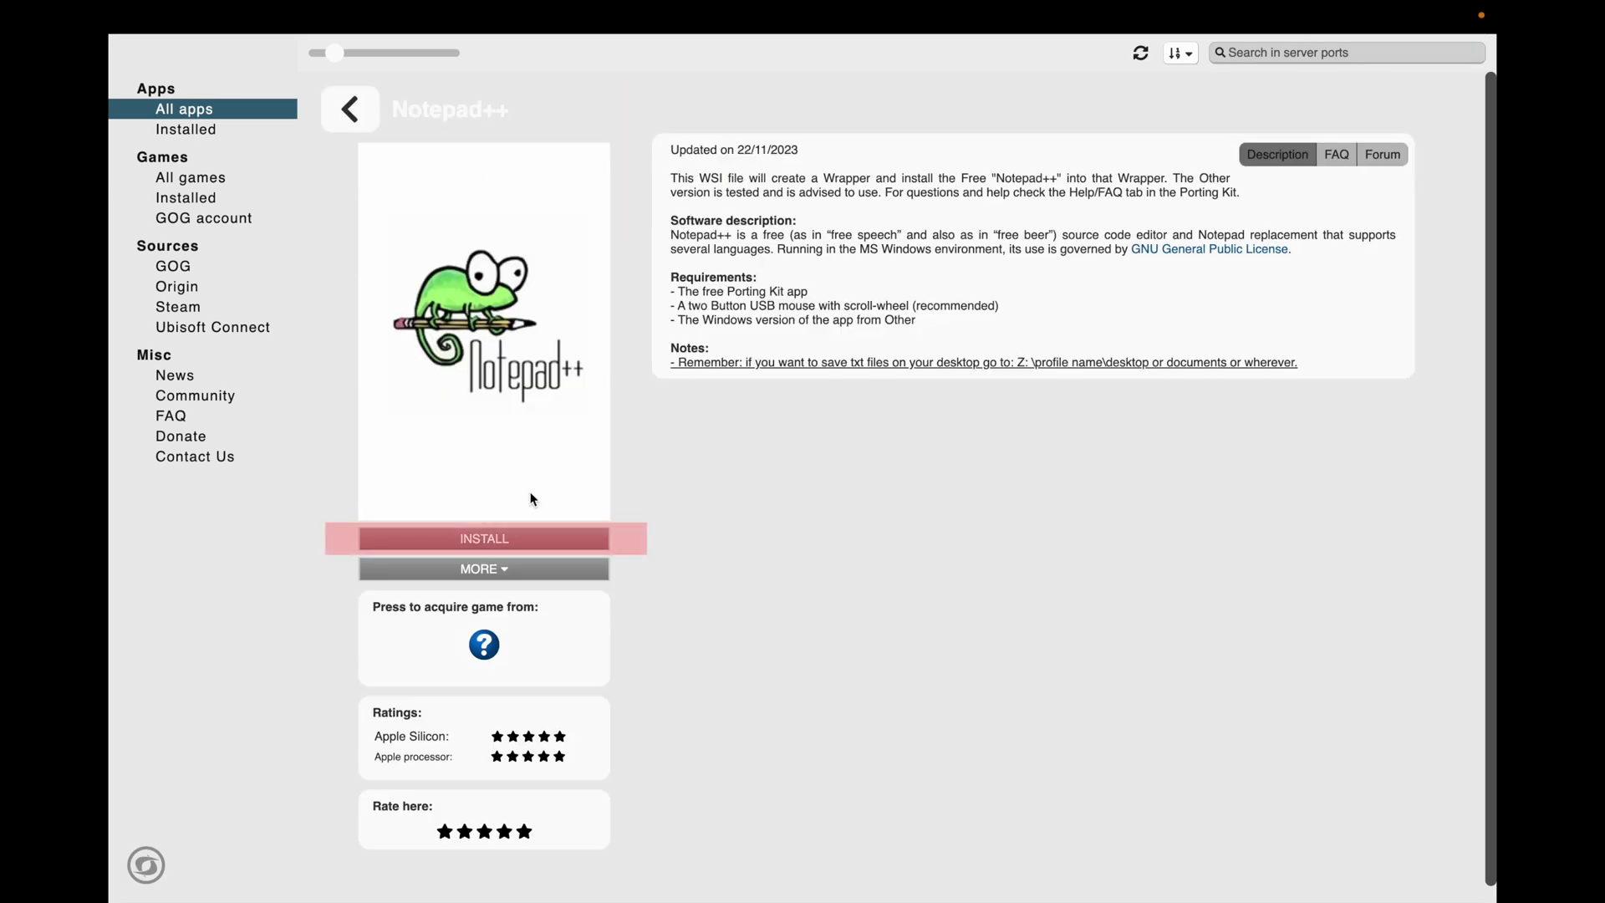
Step: Start installing the Notepad++ port and leave full screen to reveal its installer
{"action": "left_click", "coordinate": [537, 544]}
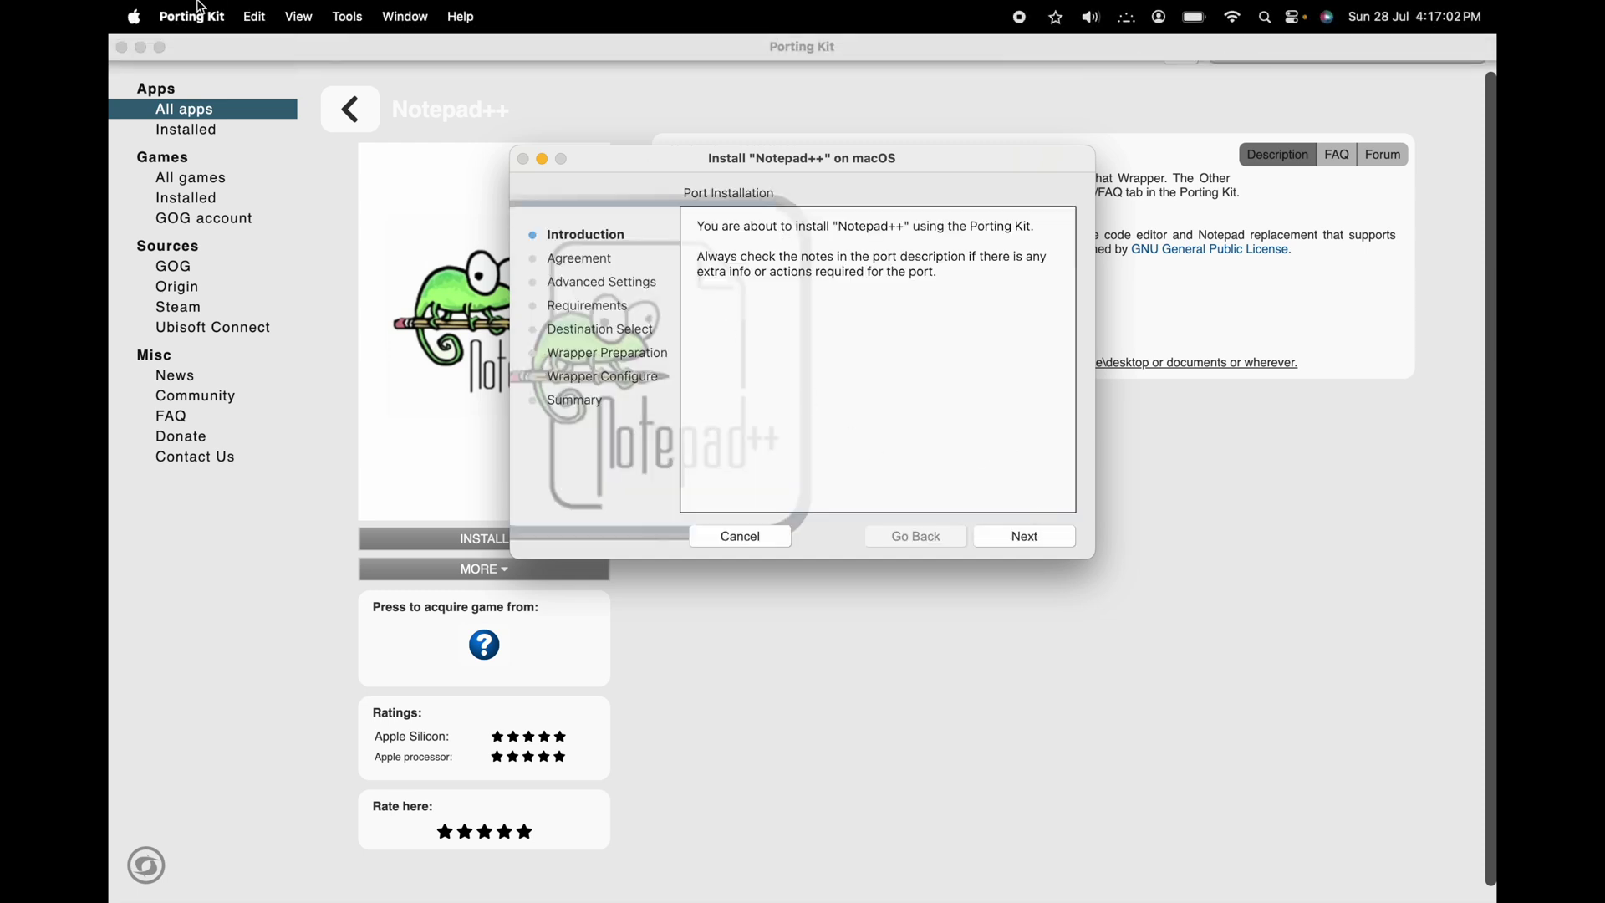
{"action": "left_click", "coordinate": [161, 50]}
{"action": "left_click", "coordinate": [161, 48]}
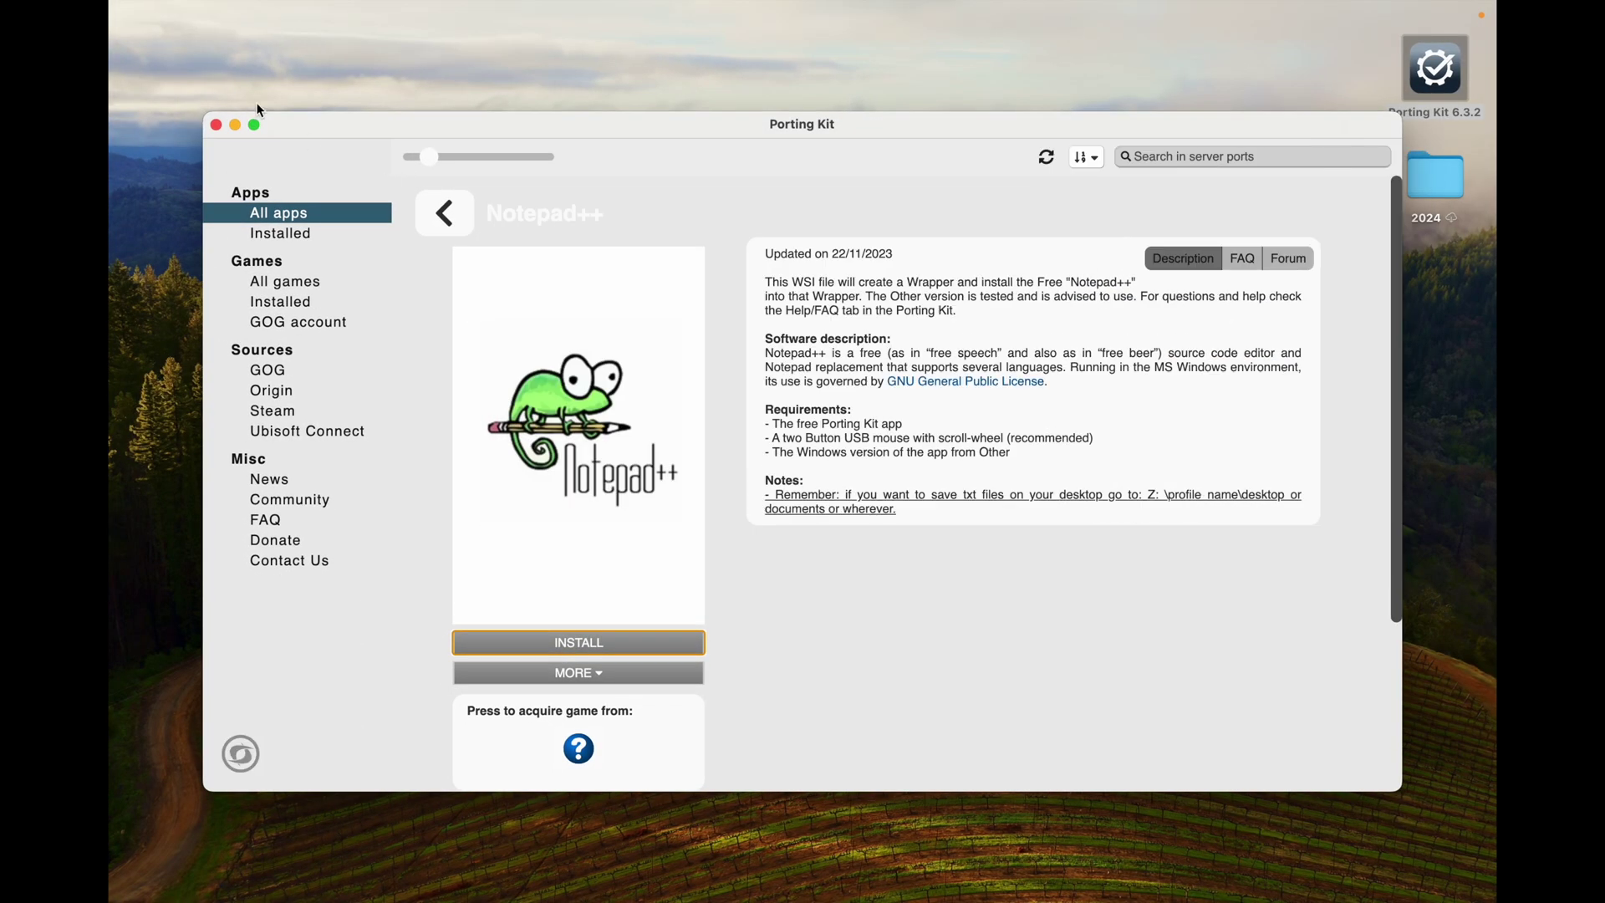
{"action": "left_click", "coordinate": [235, 125]}
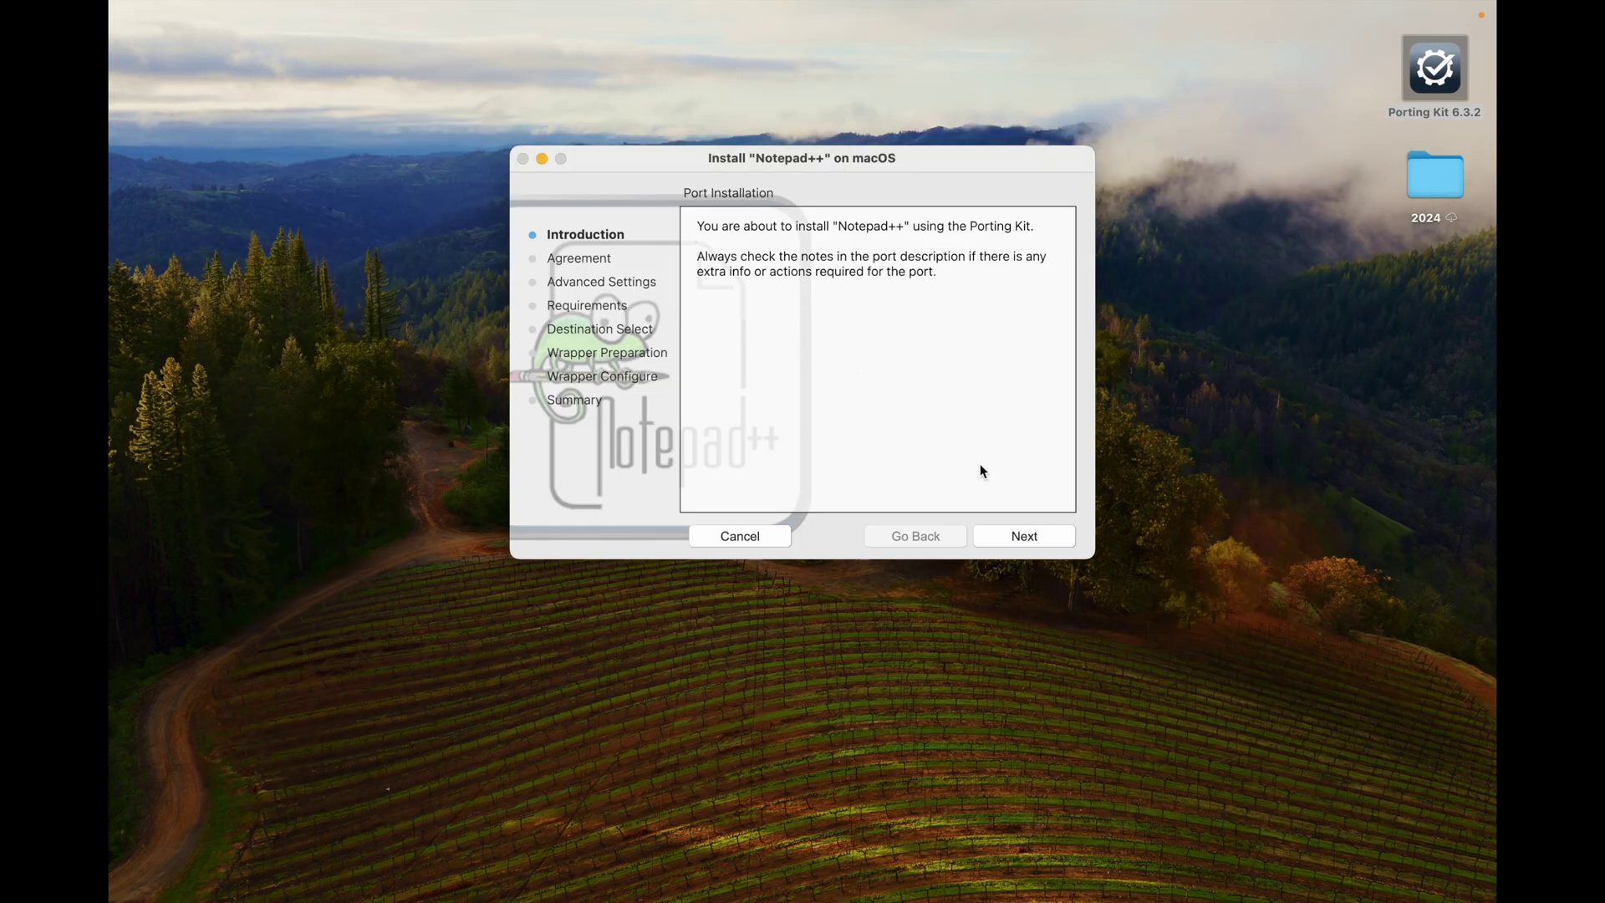
Step: Advance through Introduction, Agreement and Requirements and install to the default destination
{"action": "left_click", "coordinate": [1036, 542]}
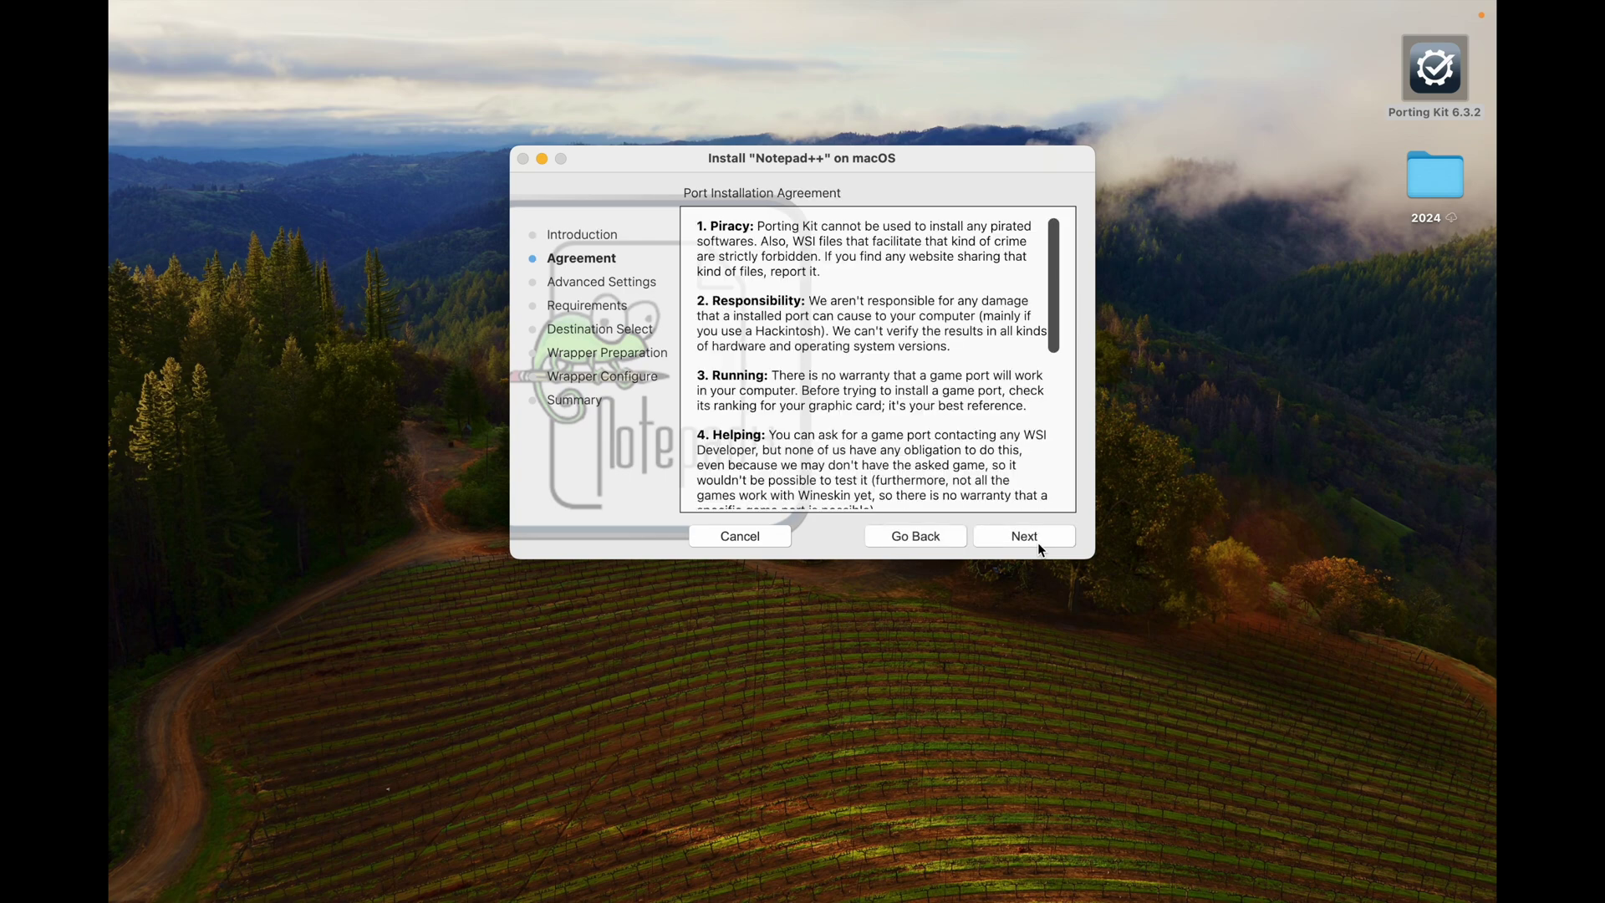
{"action": "left_click", "coordinate": [1036, 542]}
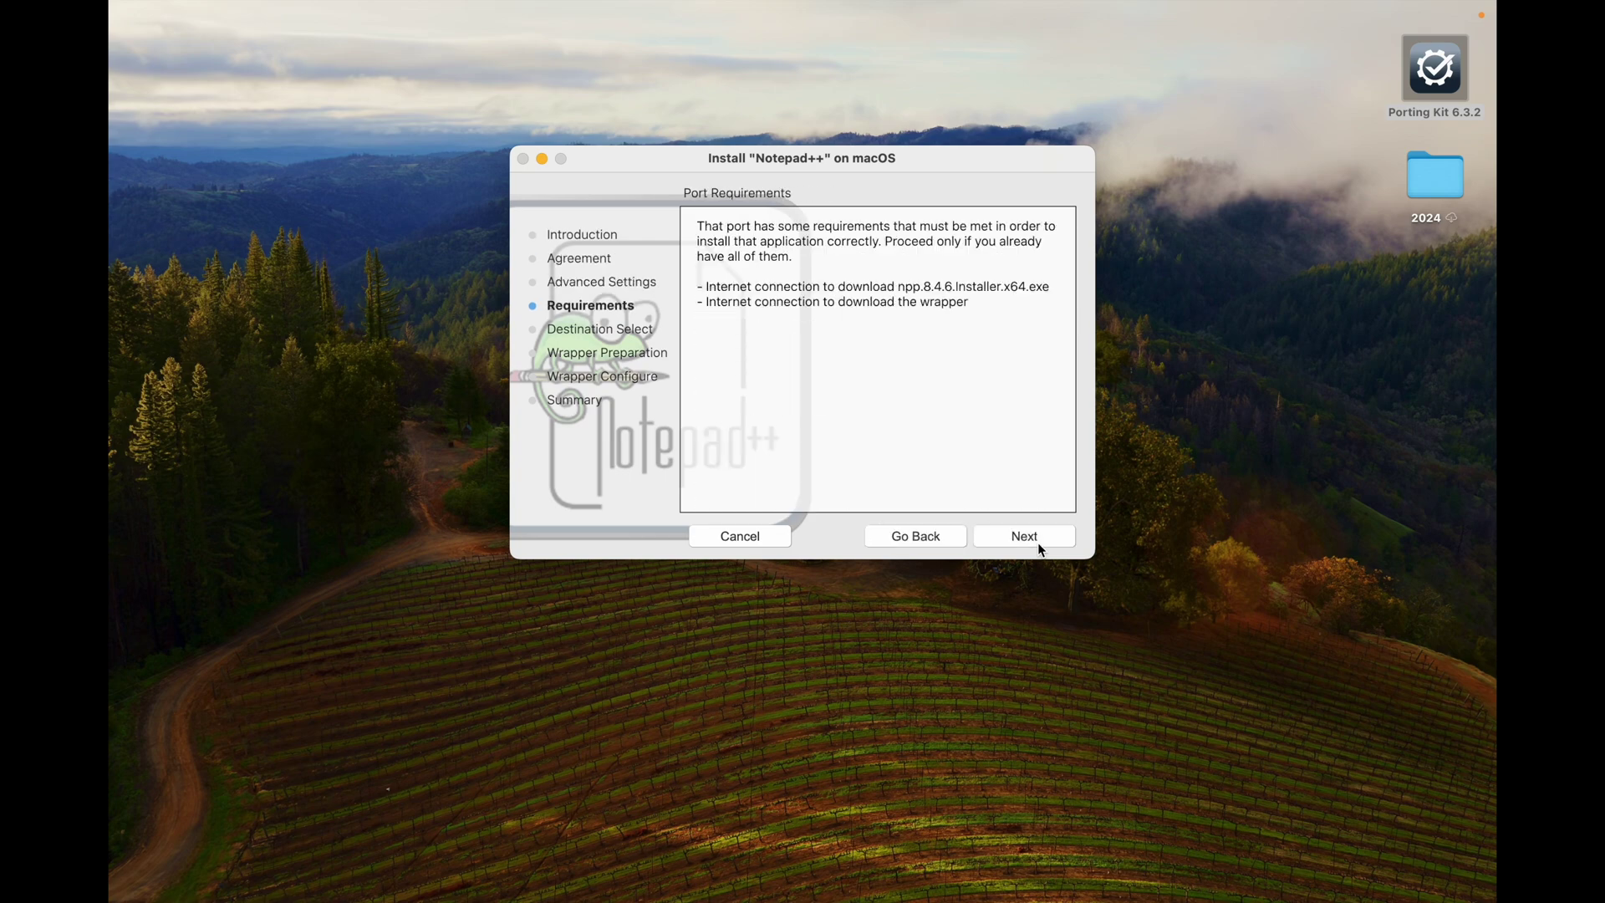
{"action": "left_click", "coordinate": [1037, 541]}
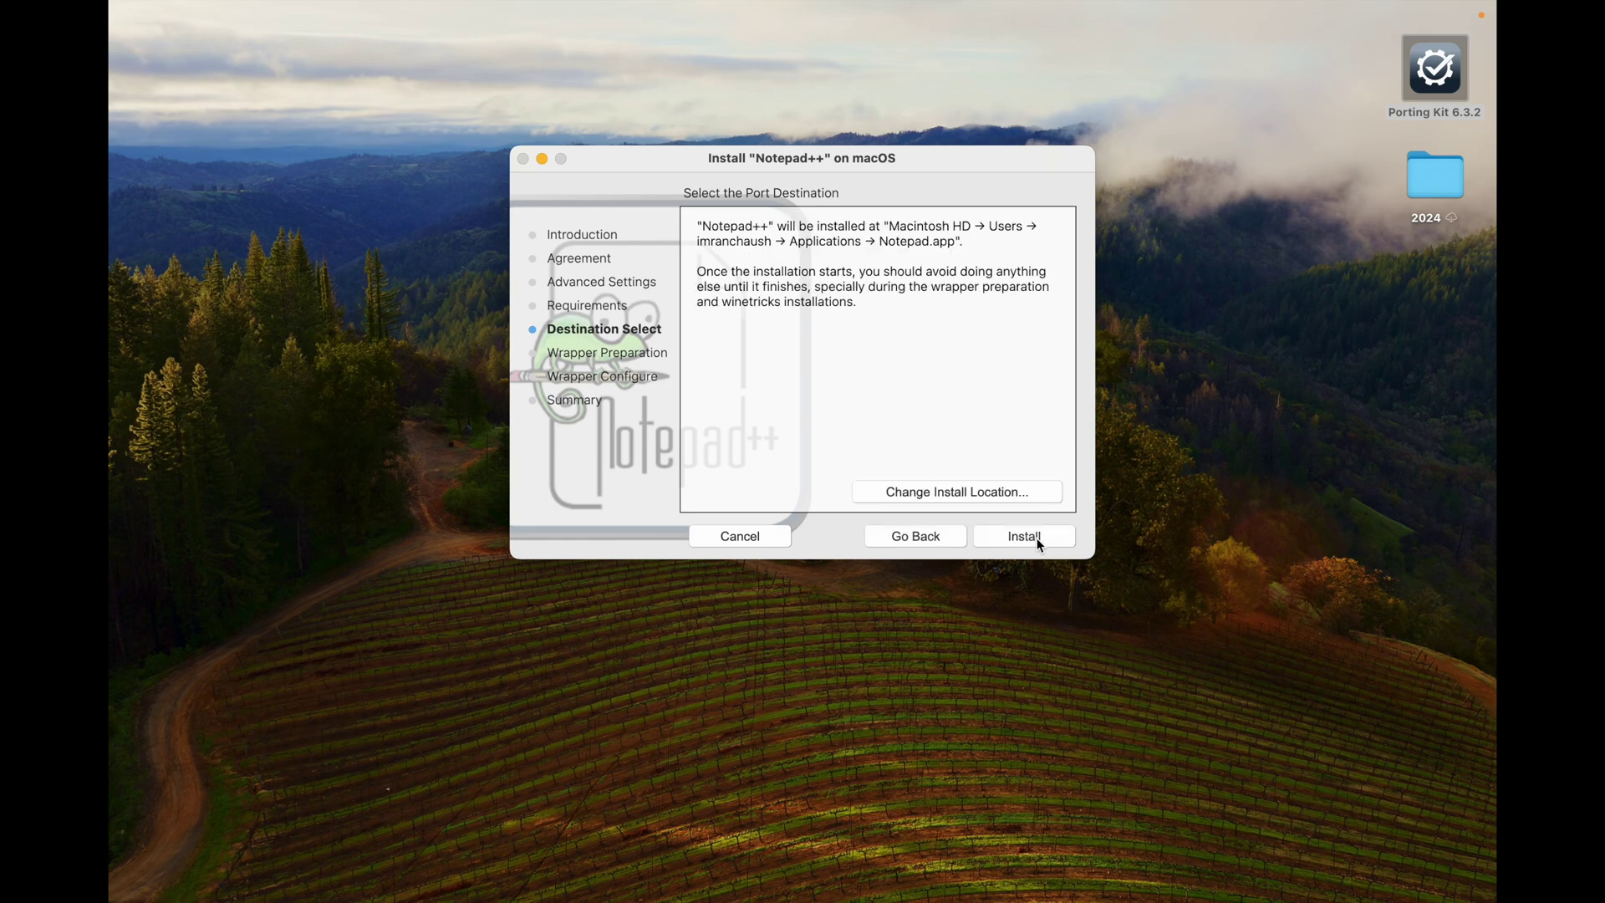
{"action": "left_click", "coordinate": [1036, 540]}
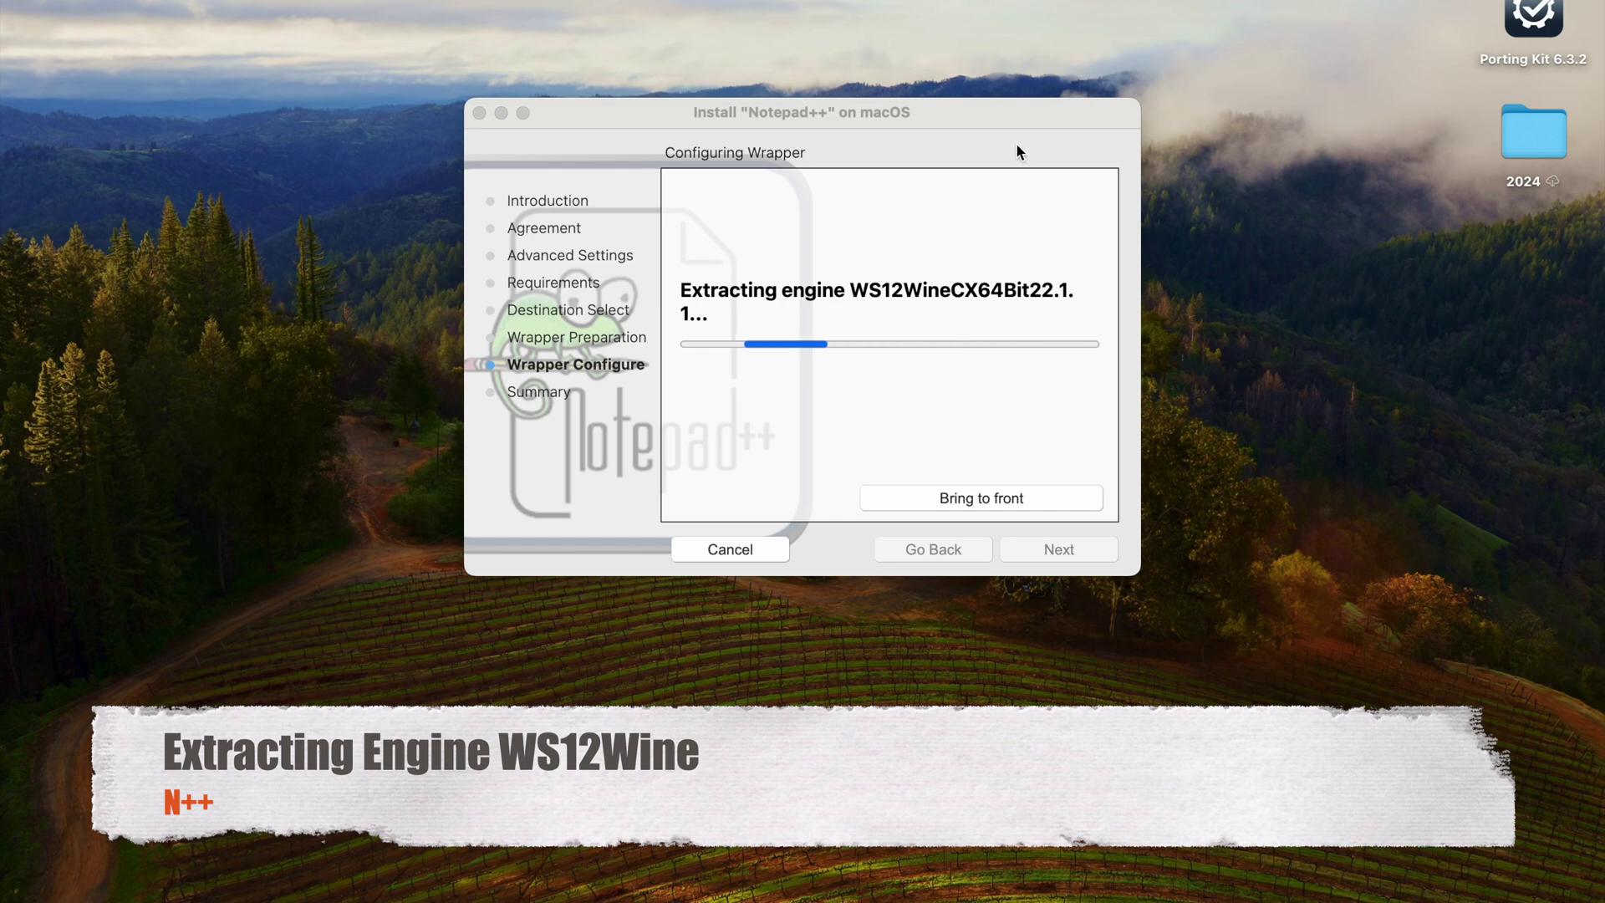
Step: Move the Notepad++ installer window to the lower right while the wrapper configures
{"action": "left_click_drag", "start_coordinate": [1003, 112], "coordinate": [1029, 115]}
{"action": "left_click_drag", "start_coordinate": [1028, 114], "coordinate": [1145, 178]}
{"action": "left_click_drag", "start_coordinate": [1145, 178], "coordinate": [1454, 348]}
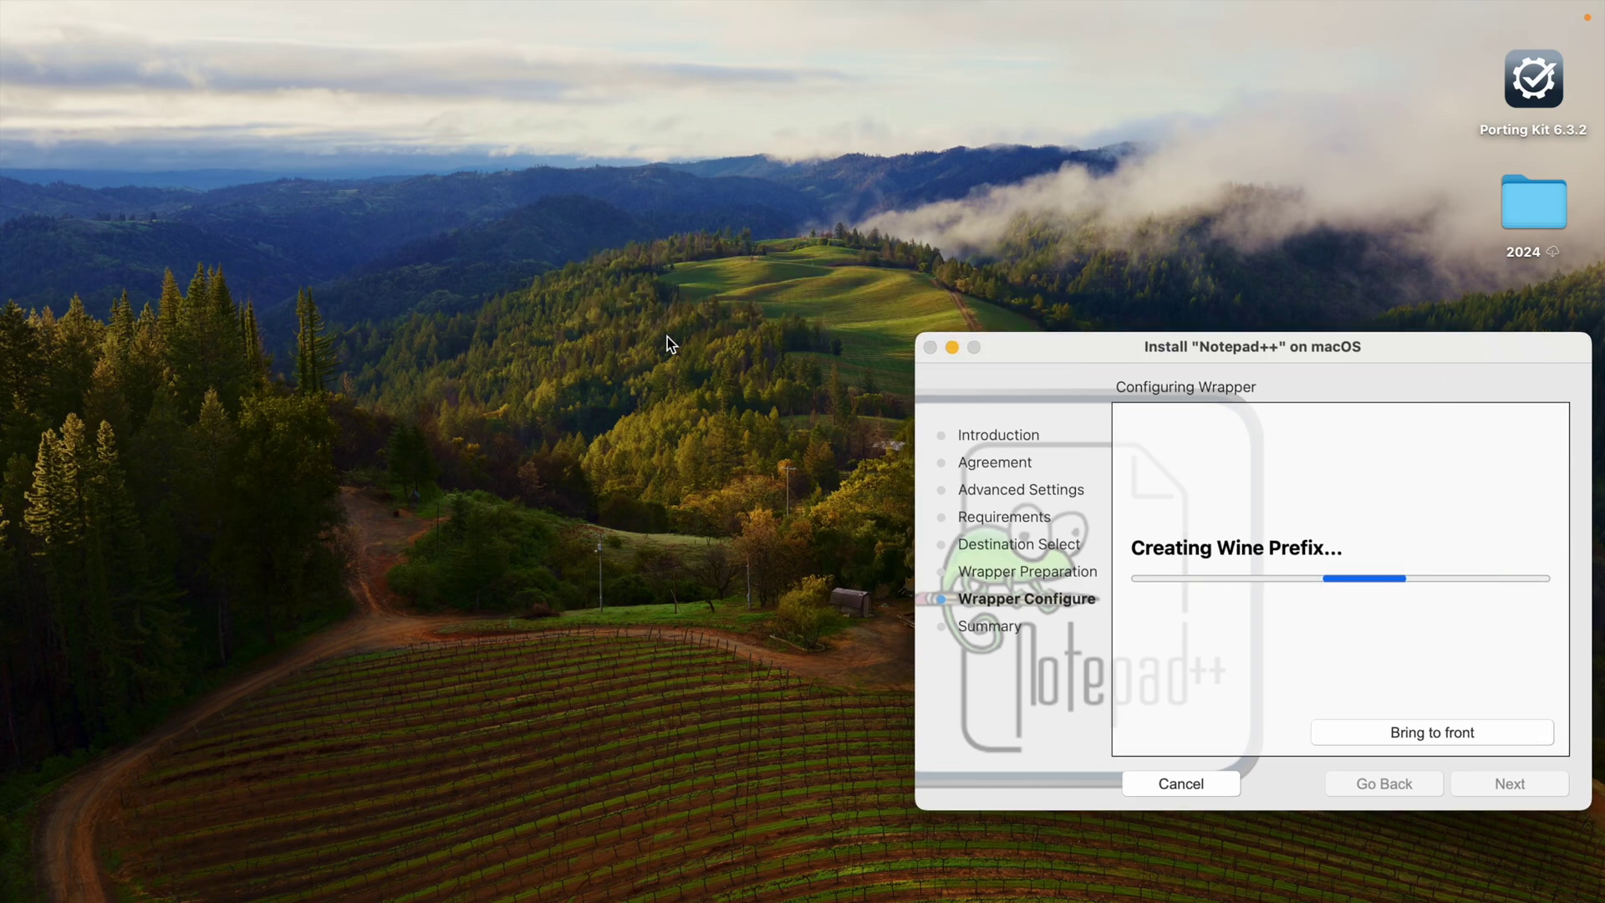
{"action": "mouse_move", "coordinate": [245, 5]}
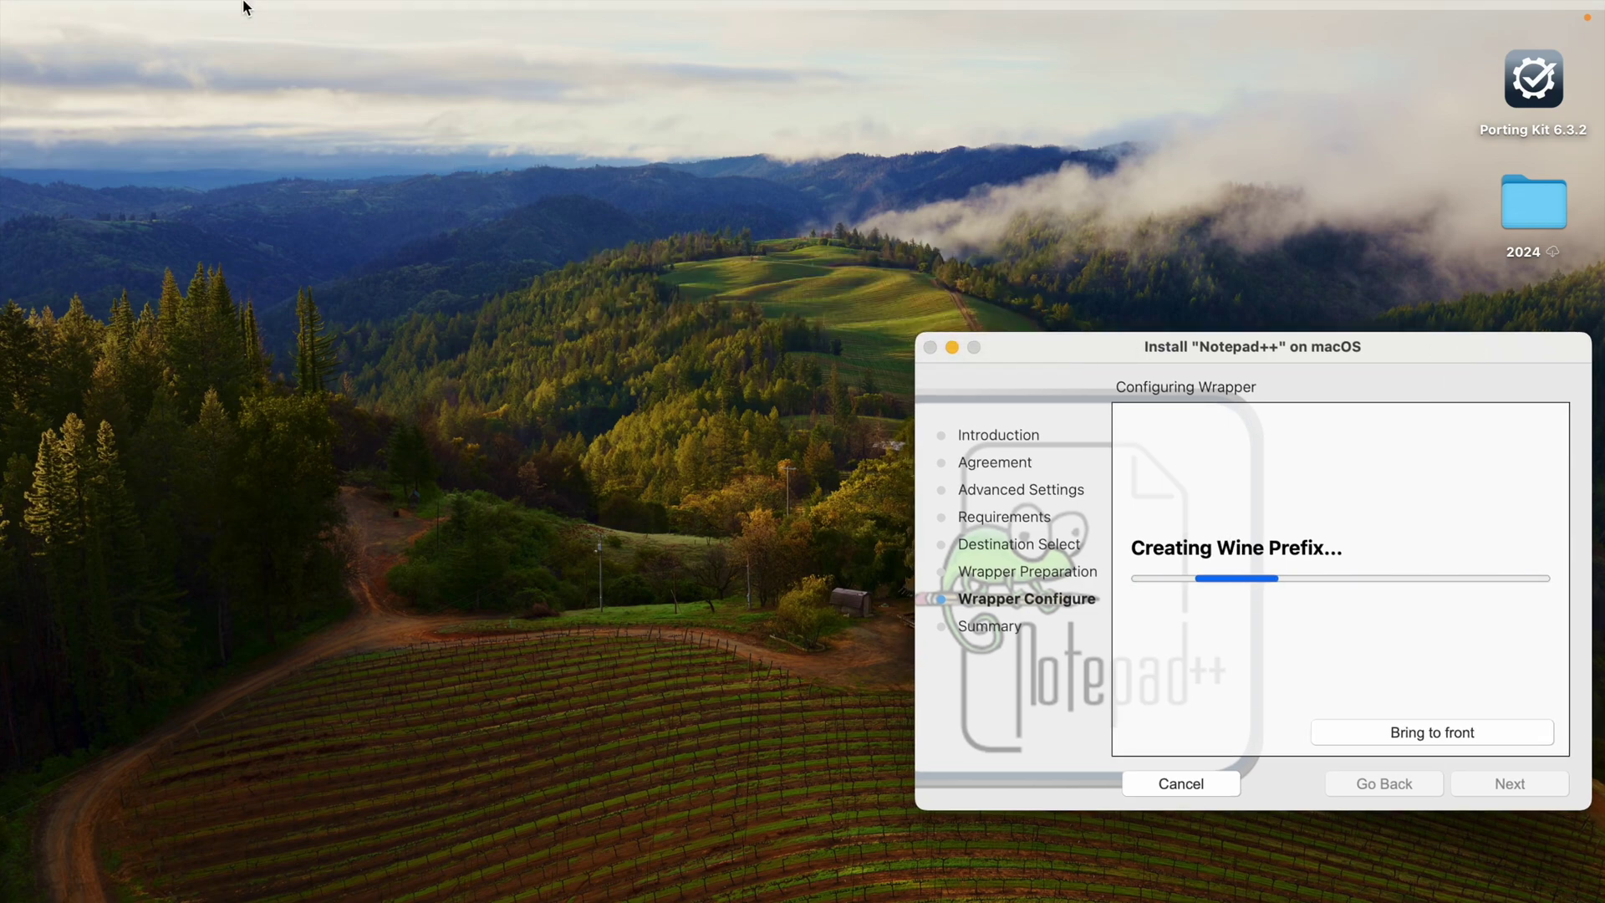
Step: Check the macOS version, Sonoma 14.5 (23F79), in About This Mac, then close System Settings
{"action": "left_click", "coordinate": [96, 19]}
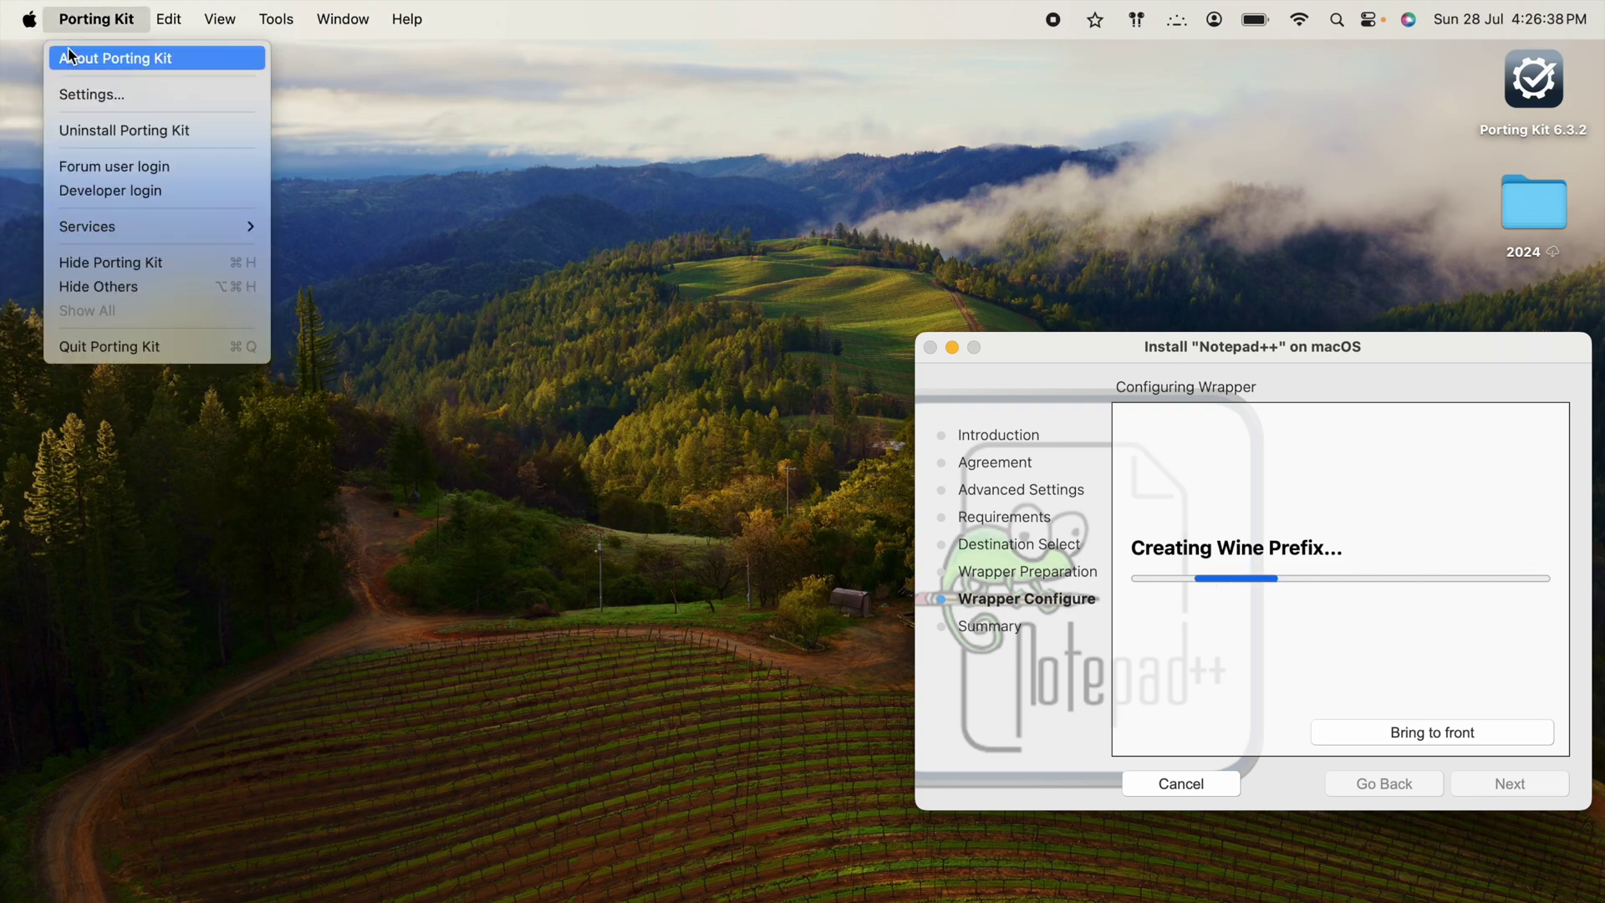
{"action": "mouse_move", "coordinate": [30, 19]}
{"action": "left_click", "coordinate": [42, 53]}
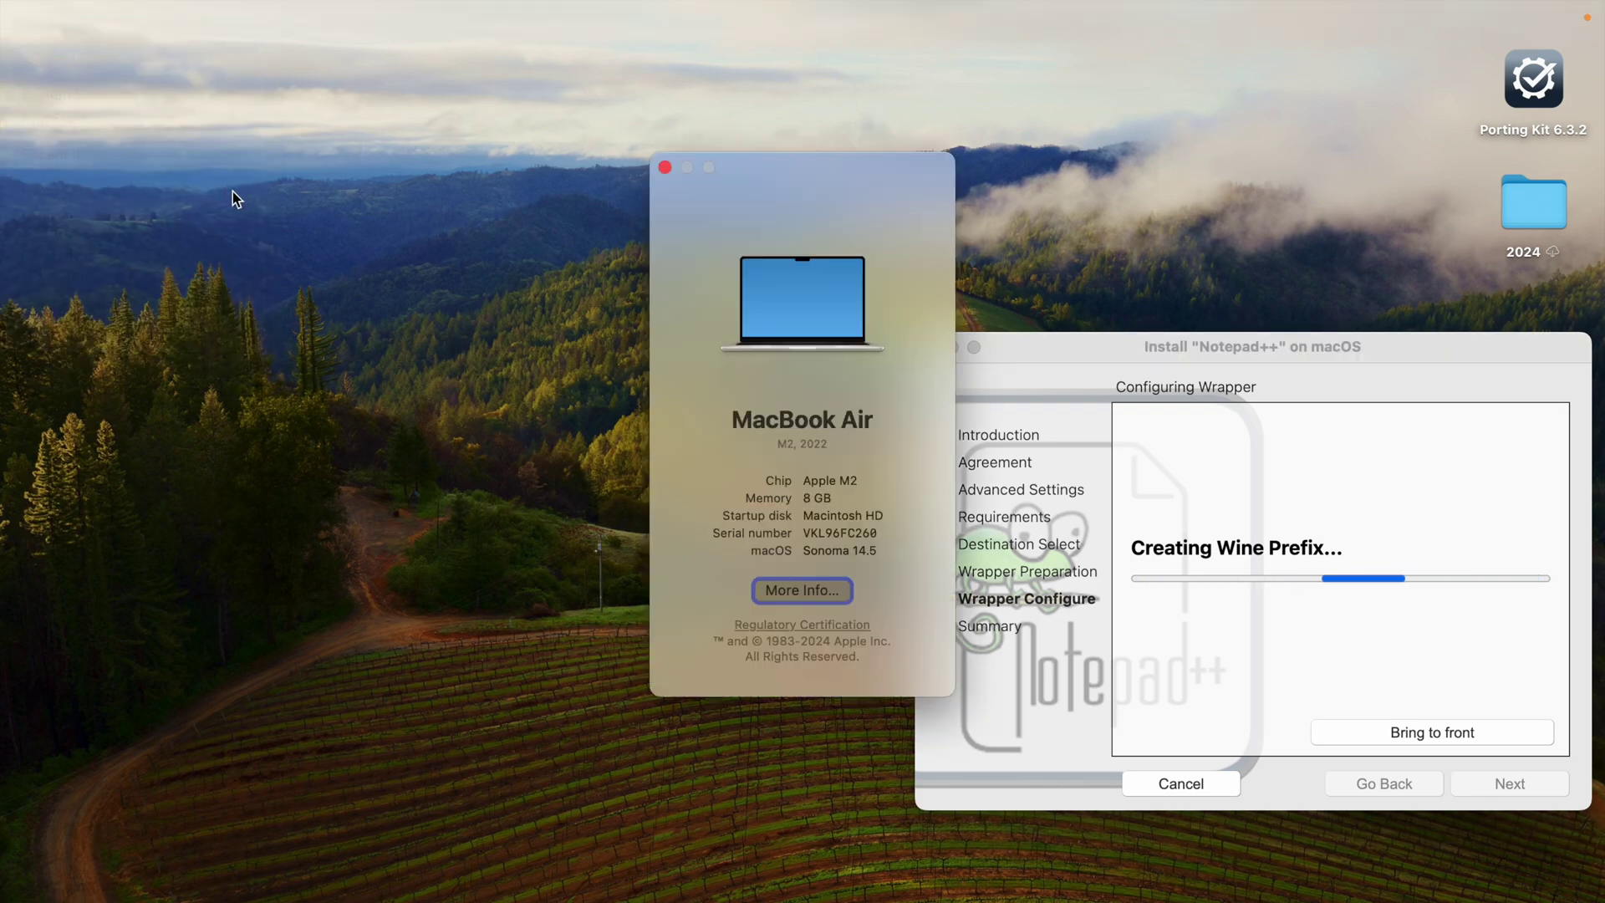
{"action": "left_click", "coordinate": [820, 594]}
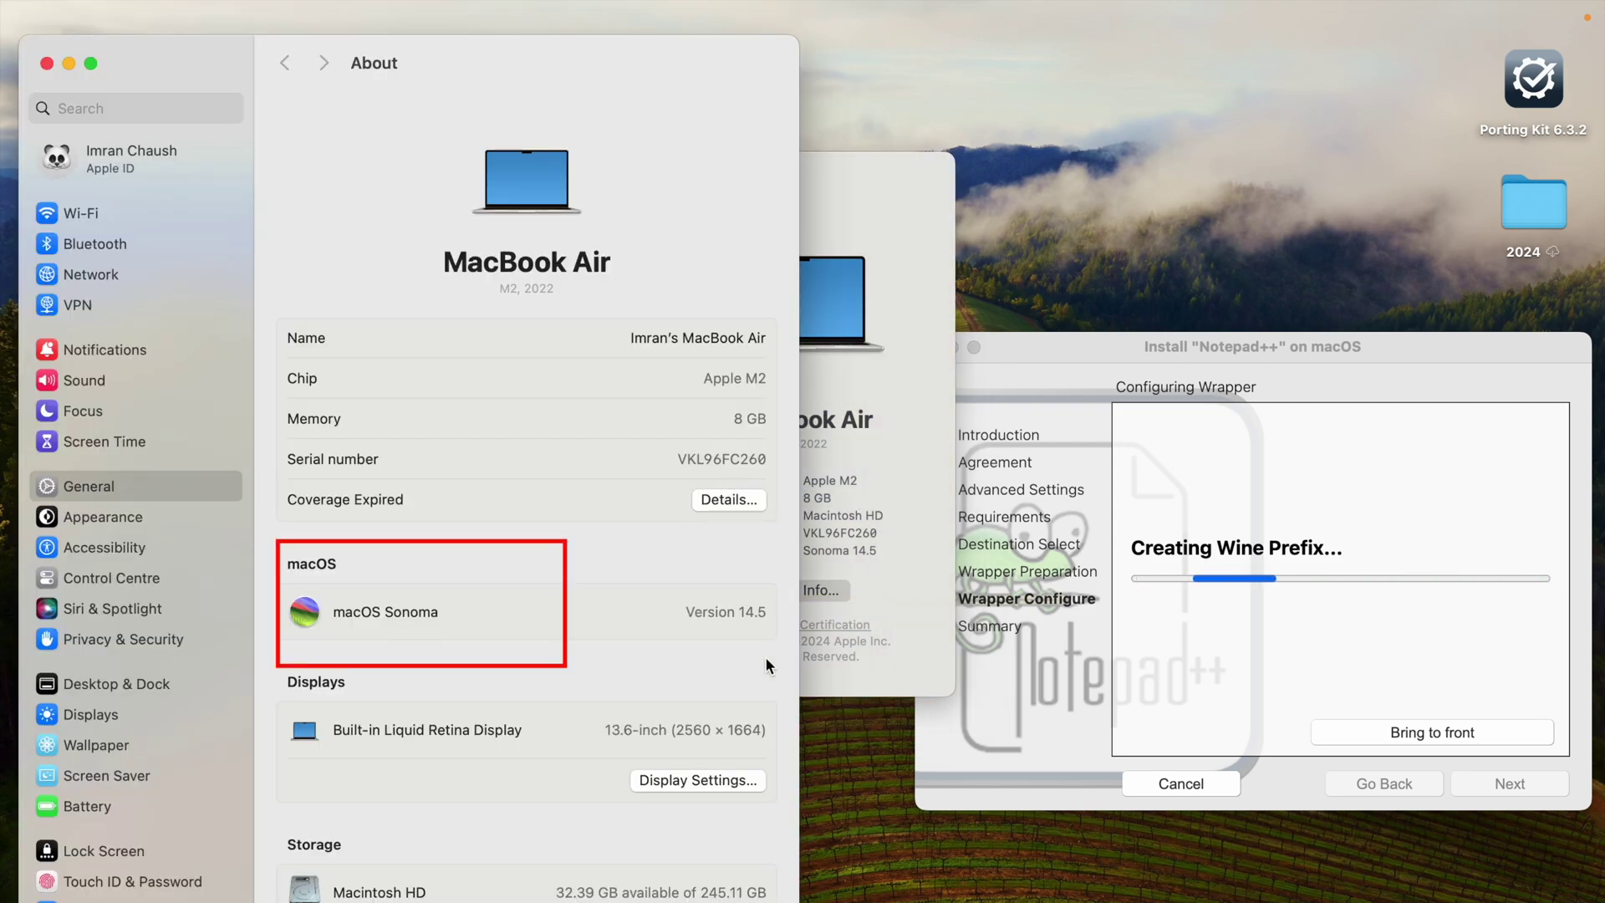
{"action": "left_click", "coordinate": [707, 611]}
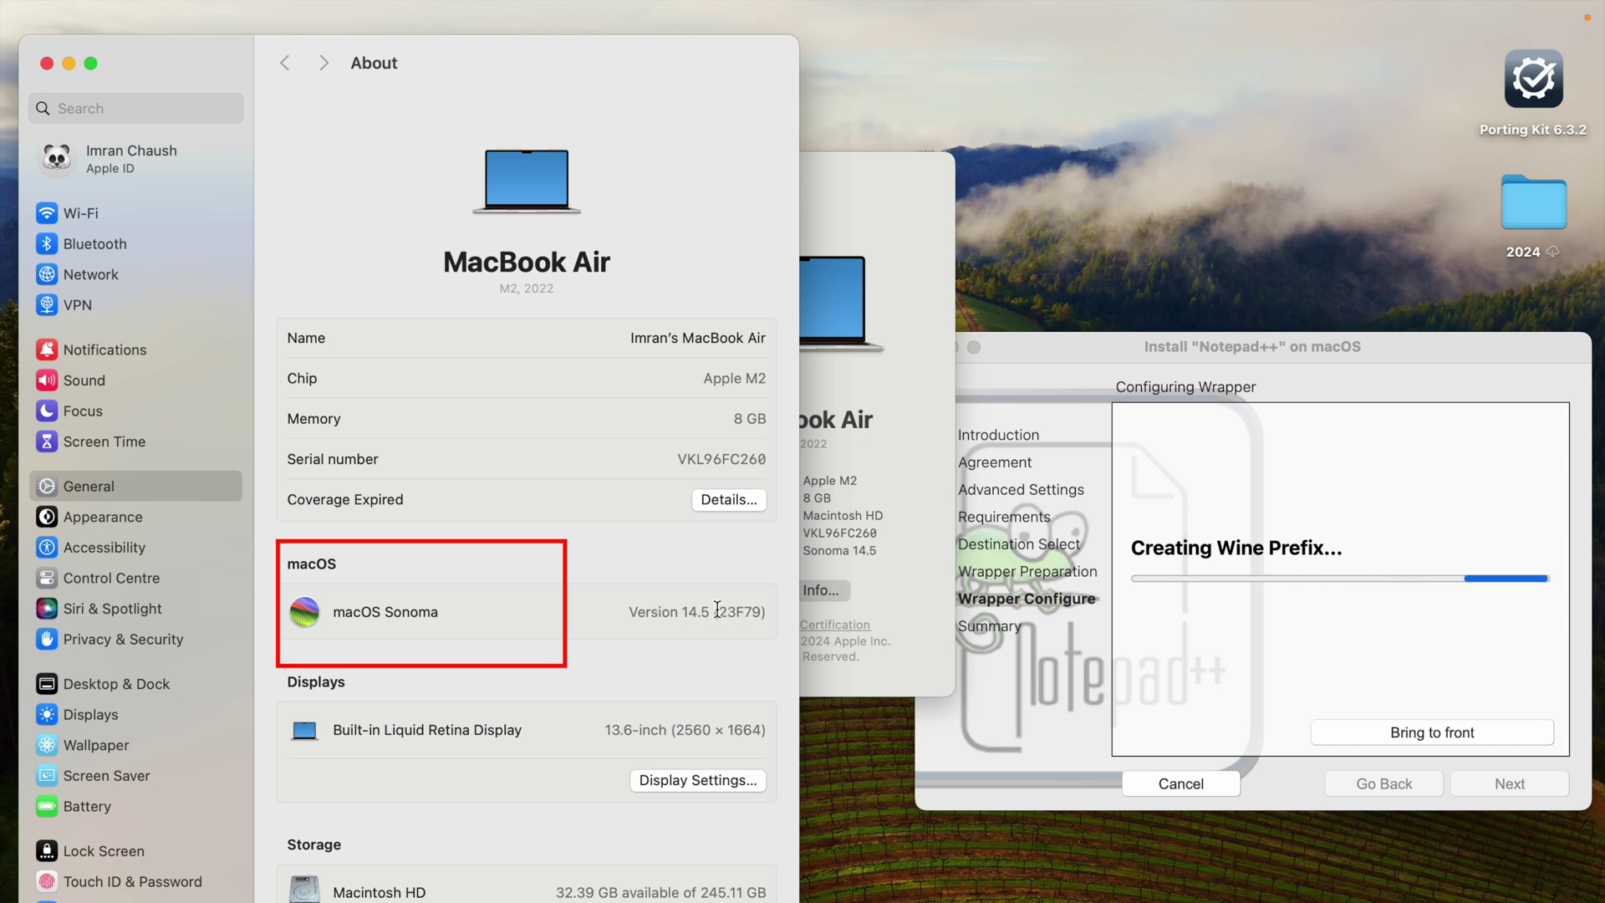
{"action": "triple_click", "coordinate": [649, 616]}
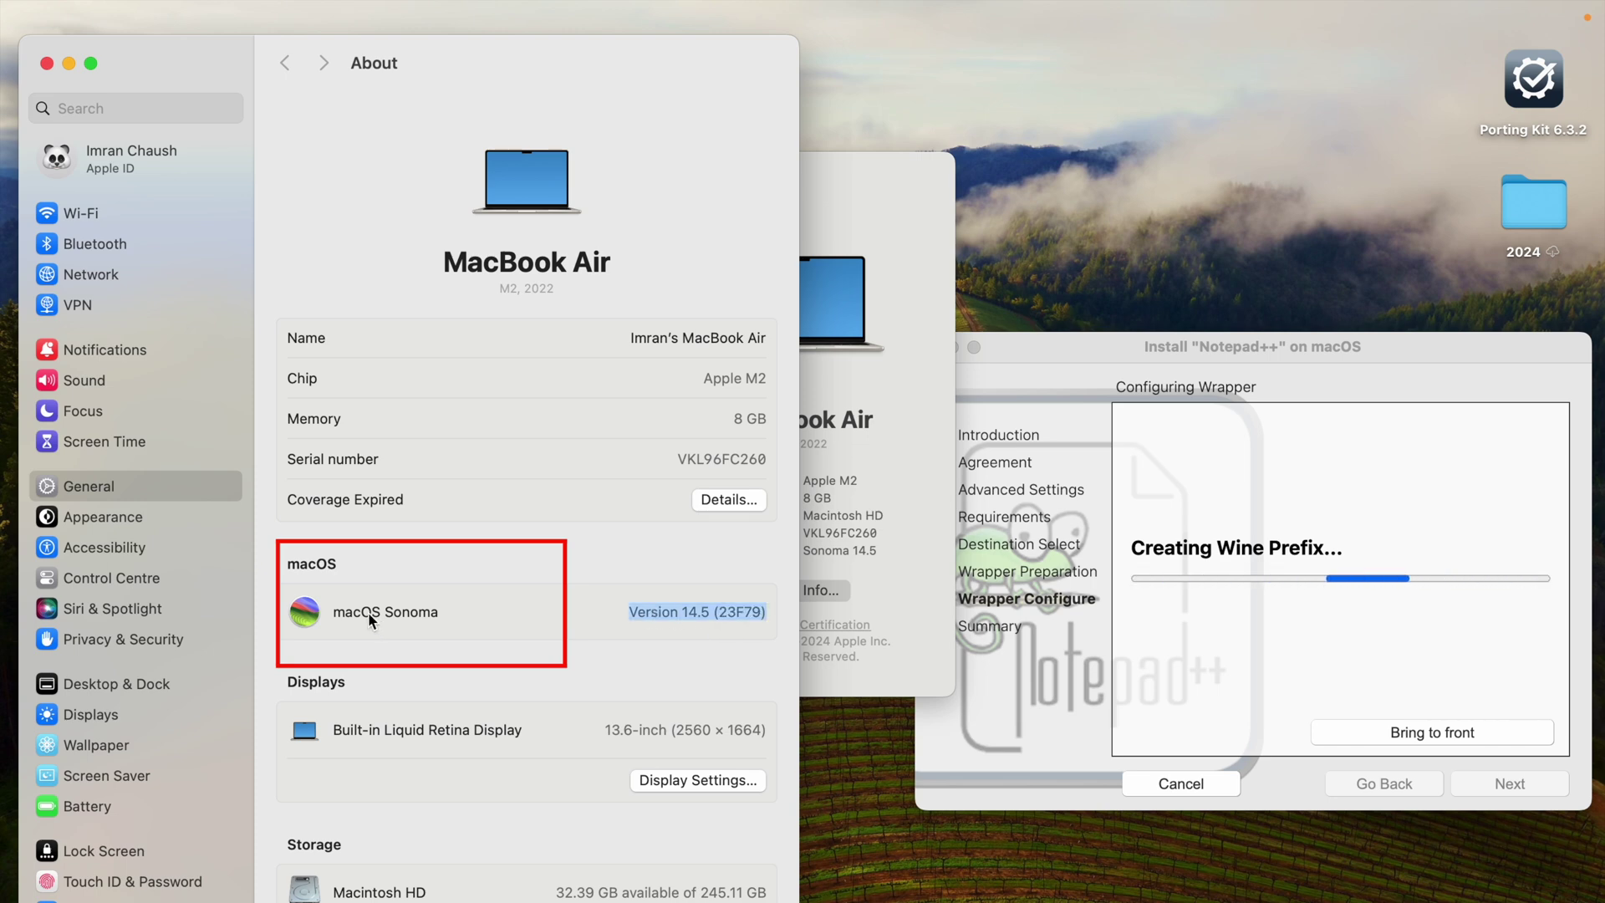
{"action": "left_click", "coordinate": [47, 65]}
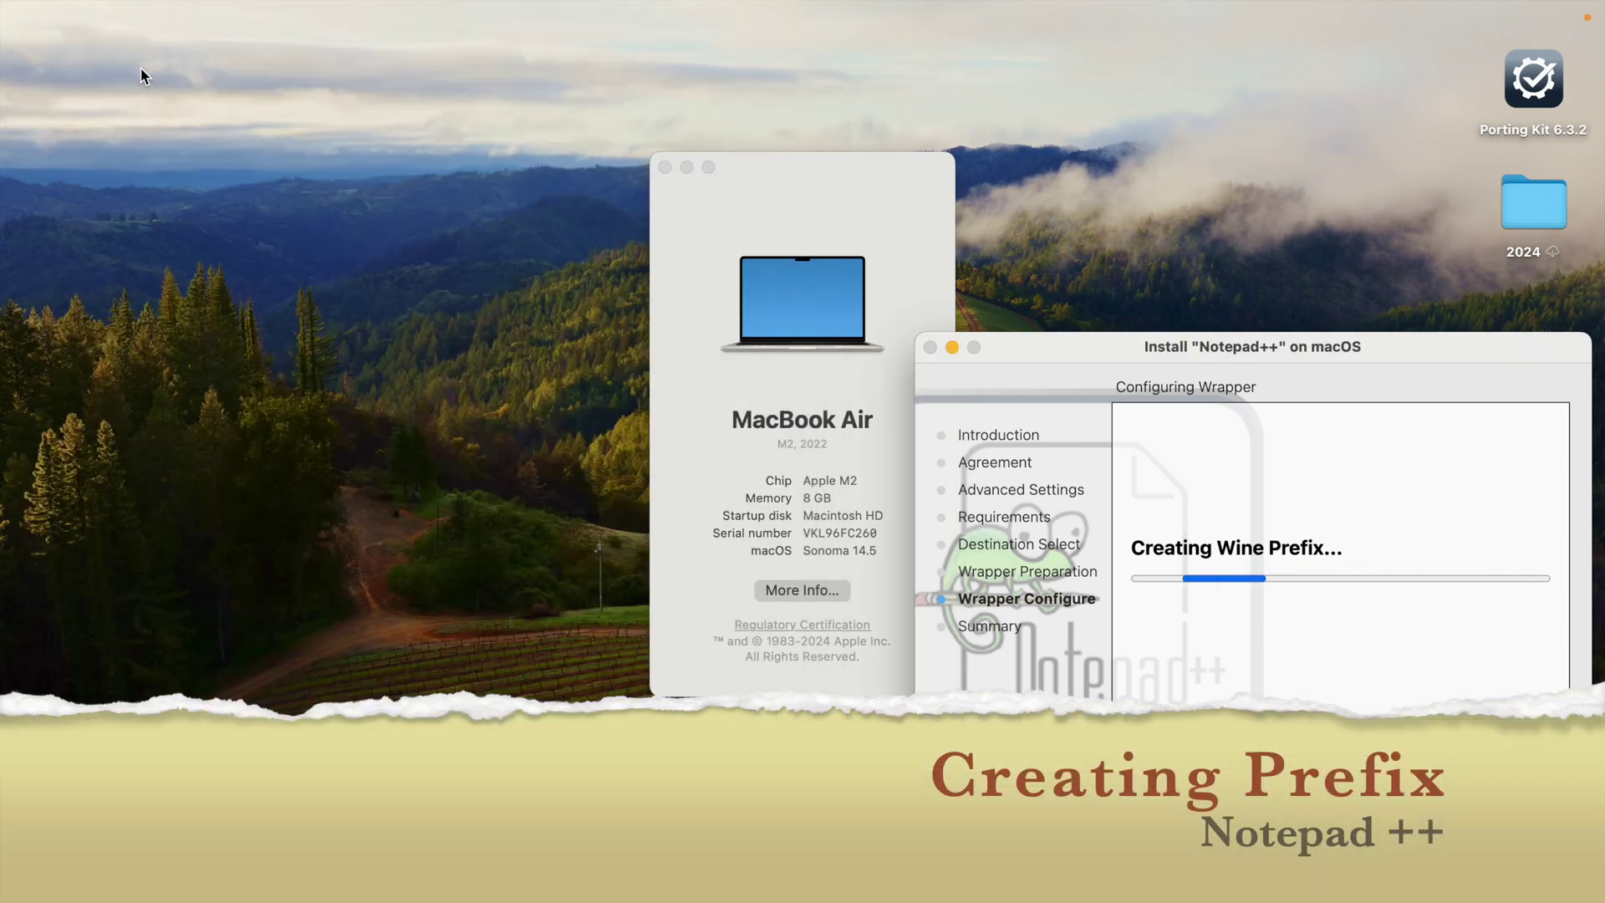
Step: Close About This Mac and reposition the installer window up and to the right
{"action": "left_click", "coordinate": [665, 168]}
{"action": "left_click_drag", "start_coordinate": [1315, 348], "coordinate": [851, 155]}
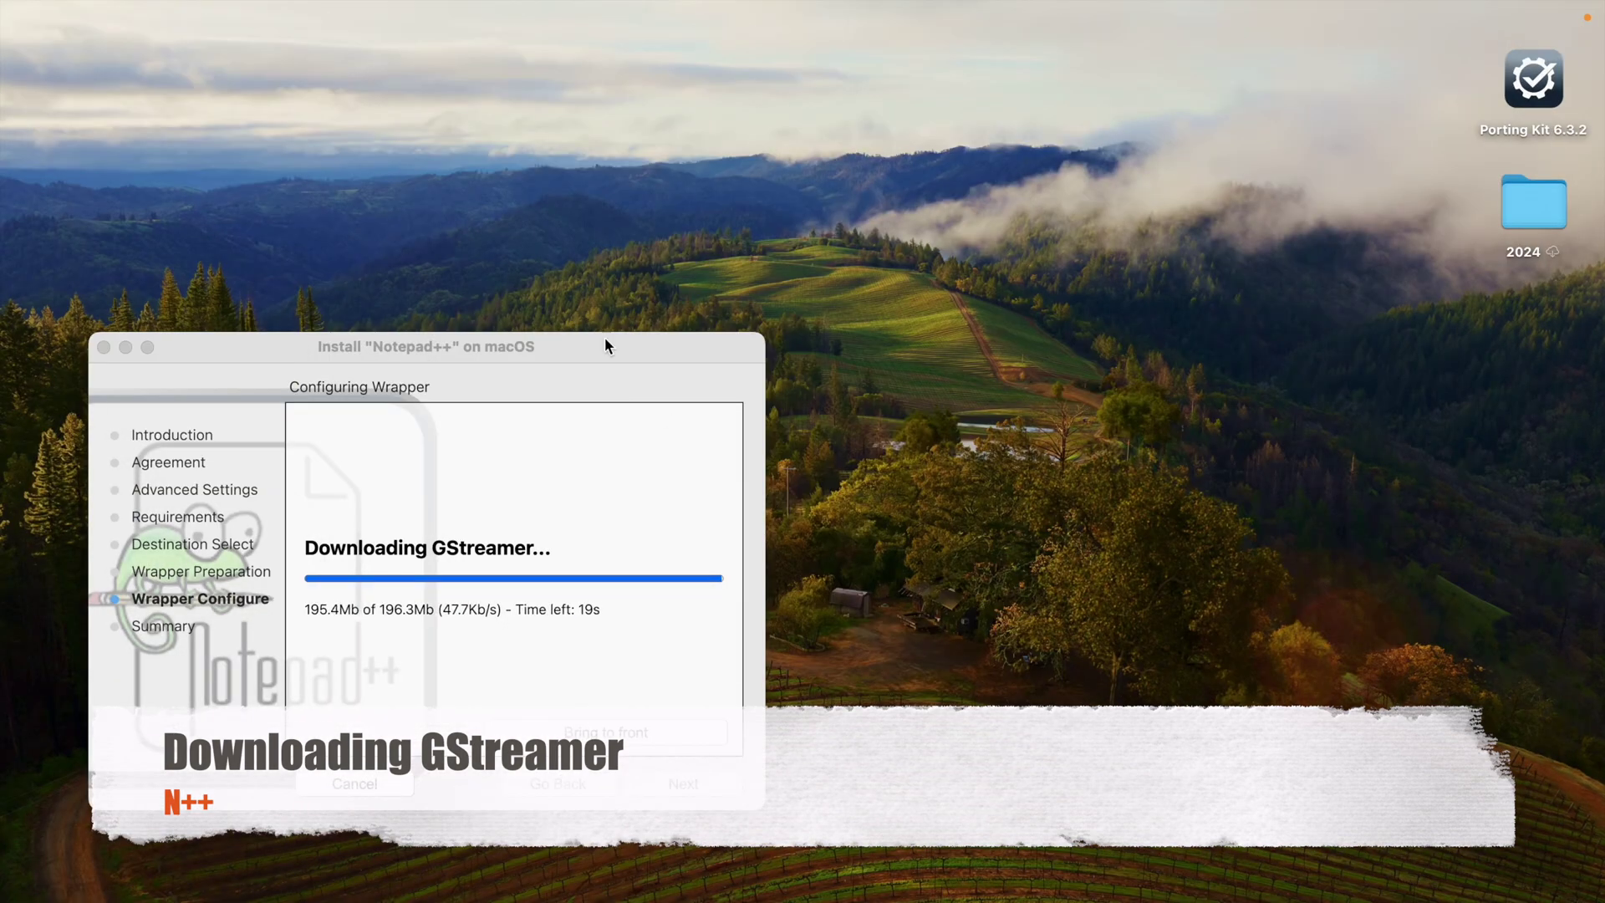
{"action": "left_click_drag", "start_coordinate": [605, 339], "coordinate": [965, 266]}
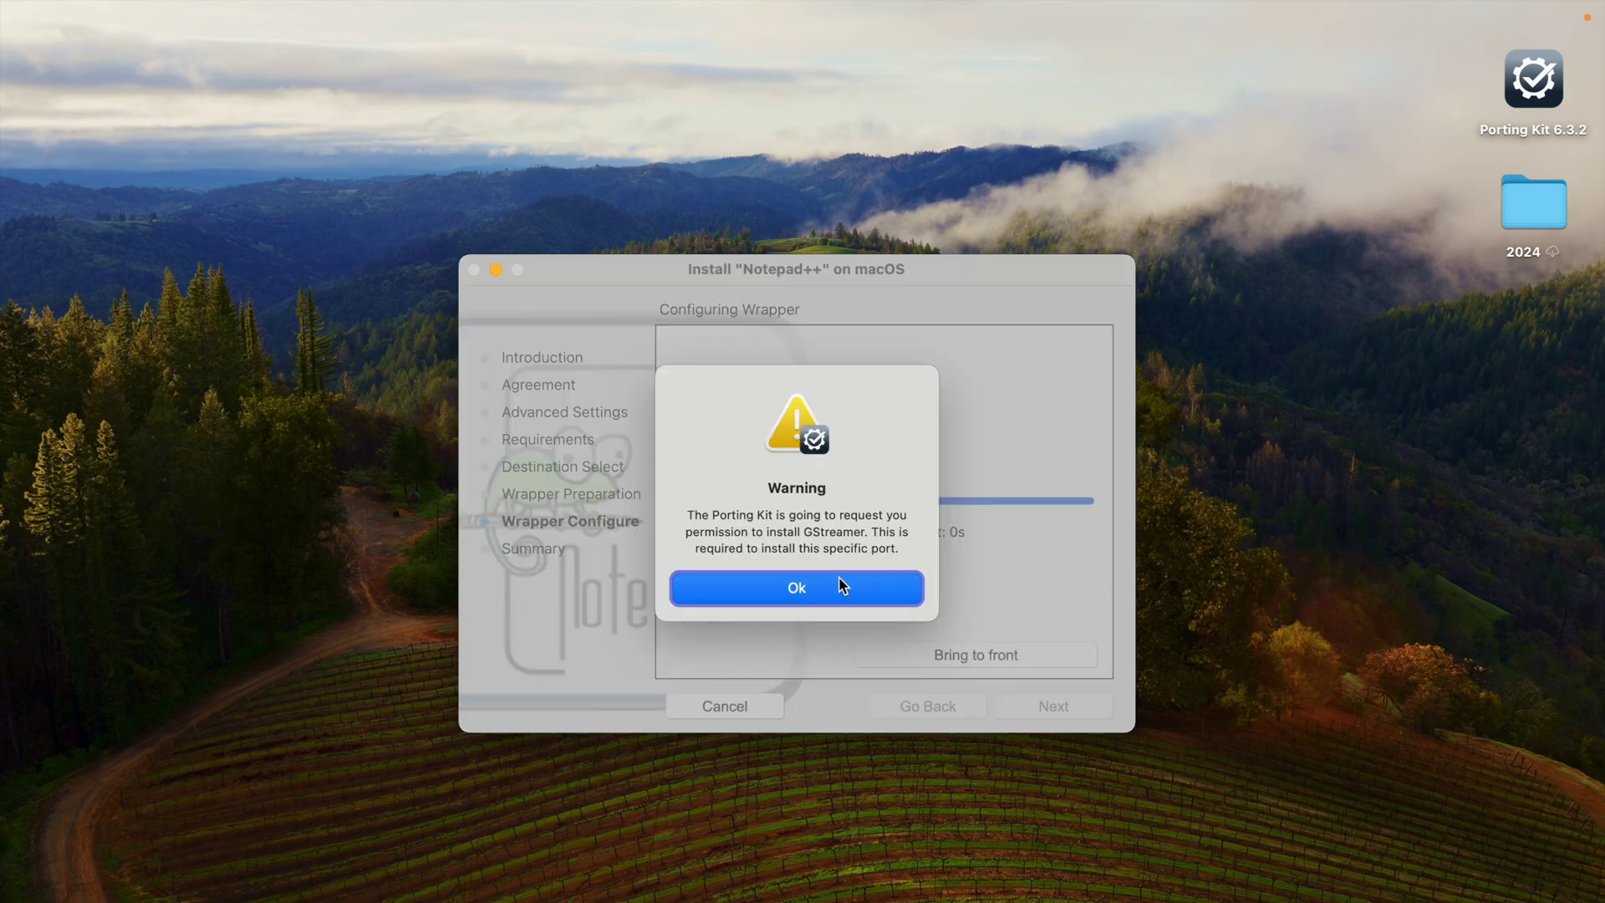
Step: Acknowledge the GStreamer warning and authorise it with the account password
{"action": "left_click", "coordinate": [841, 585]}
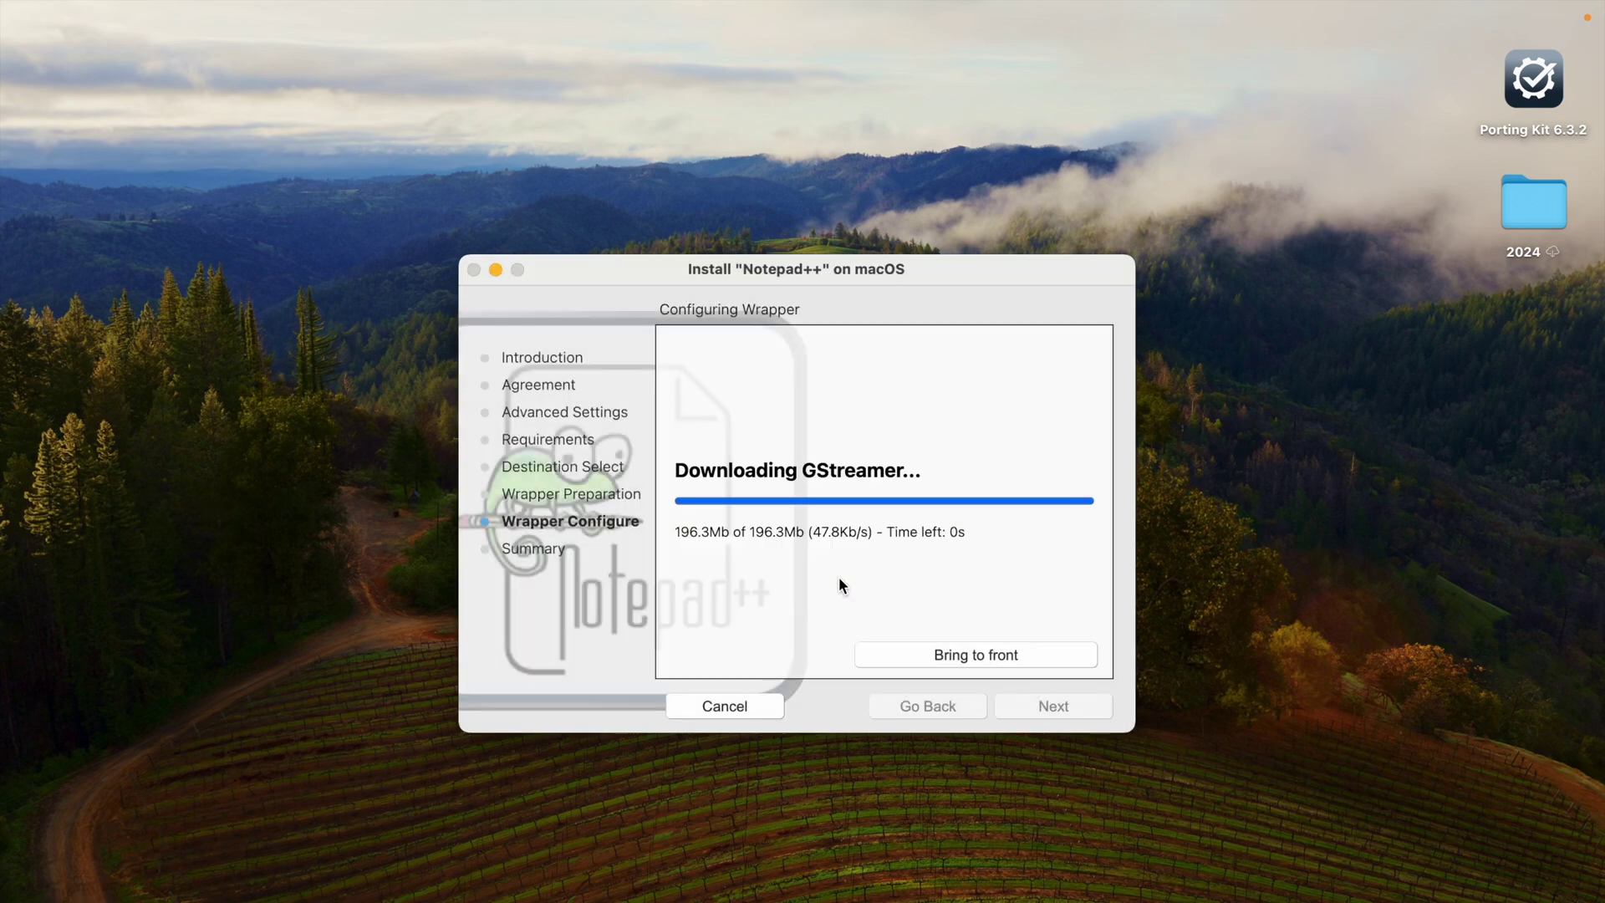
{"action": "type", "text": "••"}
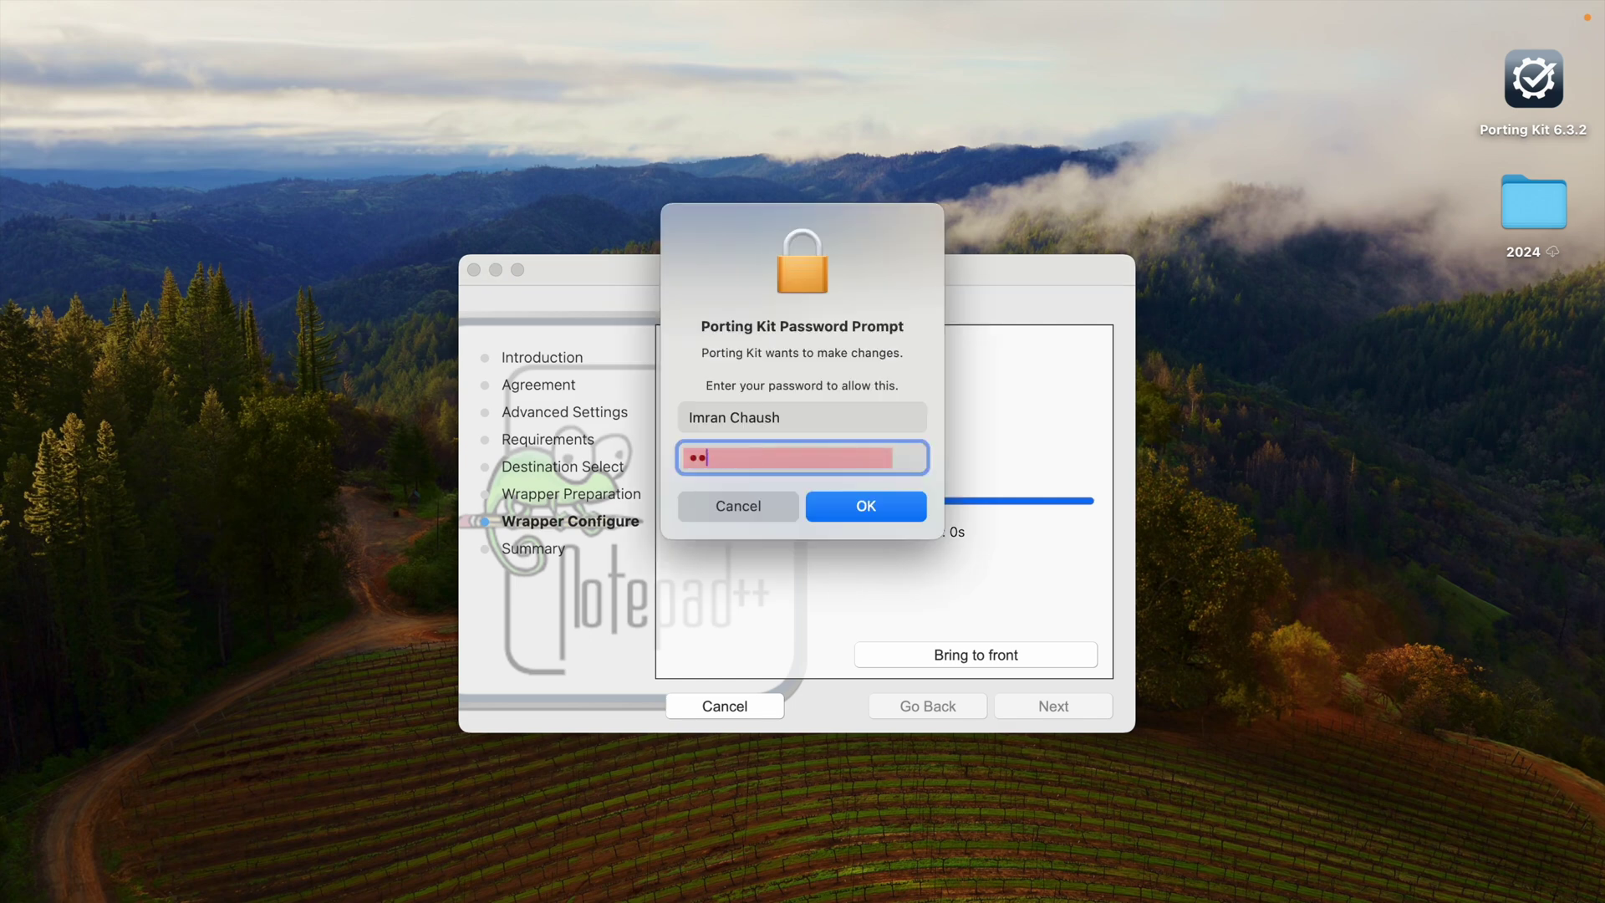
{"action": "type", "text": "••••••••••••••••"}
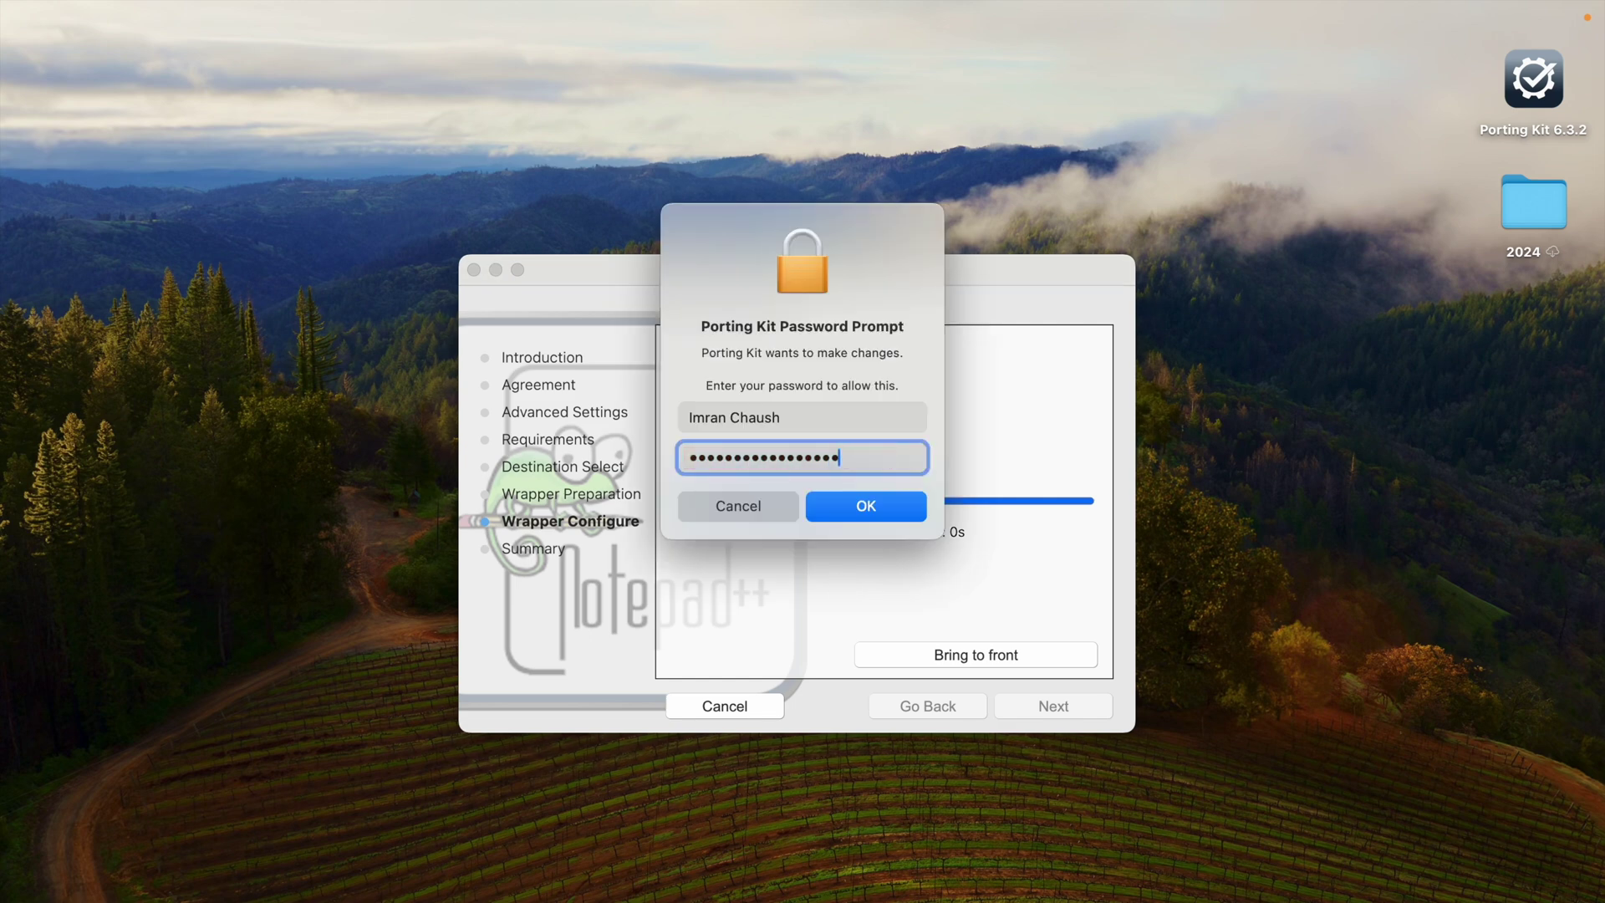
{"action": "key", "text": "Return"}
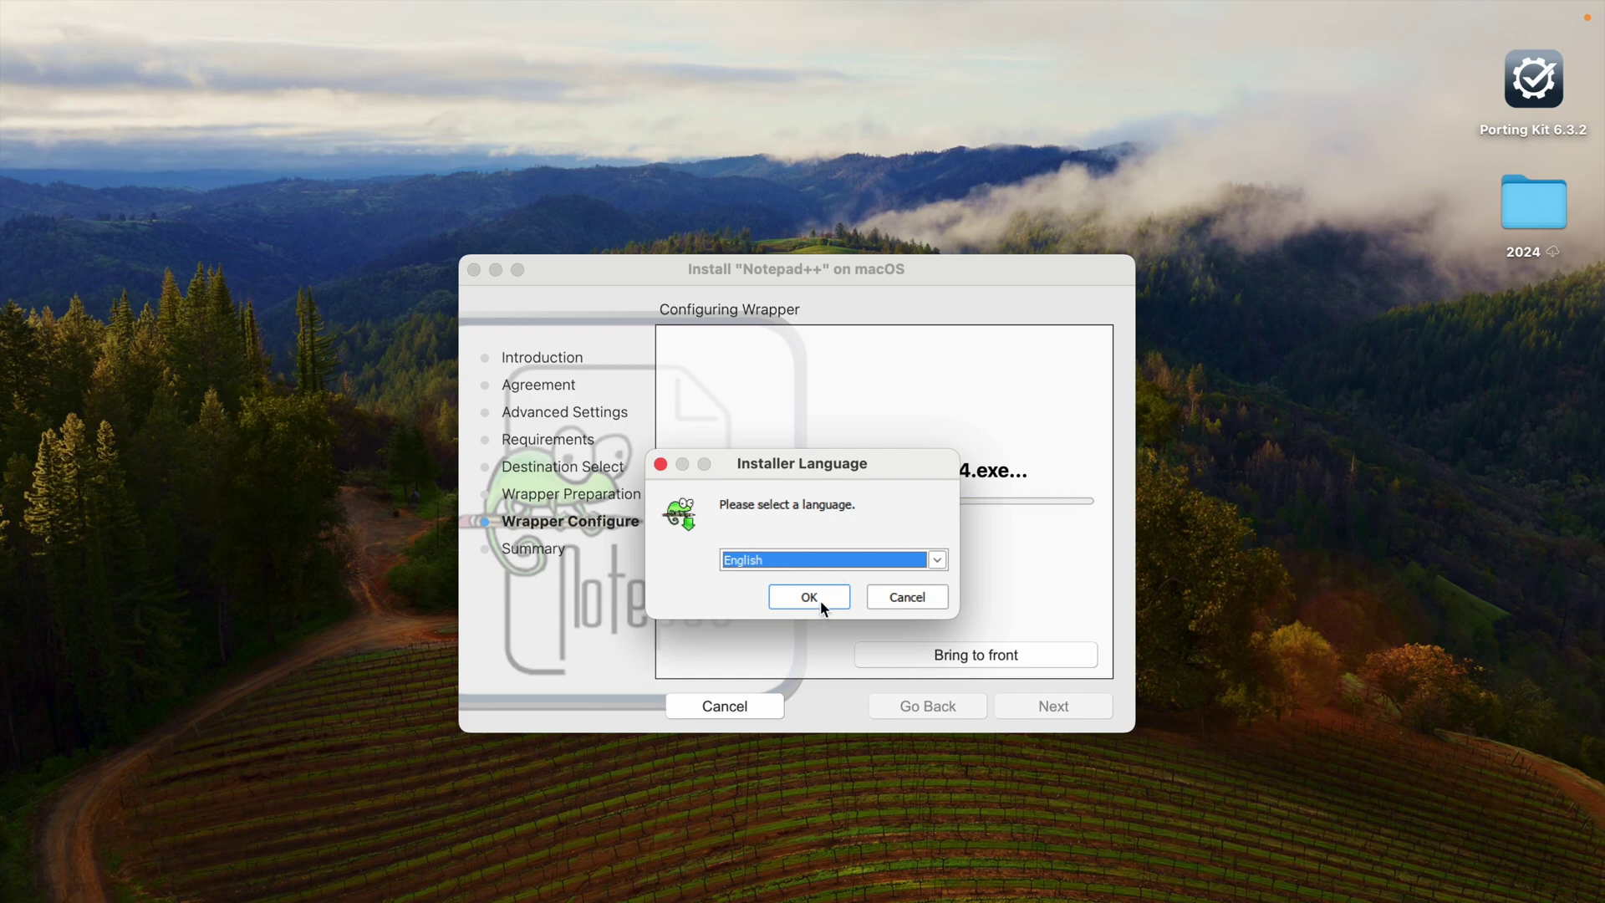
Step: Install Notepad++ v8.4.6 in English to C:\Program Files\Notepad++ with a desktop shortcut, then launch it
{"action": "left_click", "coordinate": [820, 600]}
{"action": "left_click", "coordinate": [930, 732]}
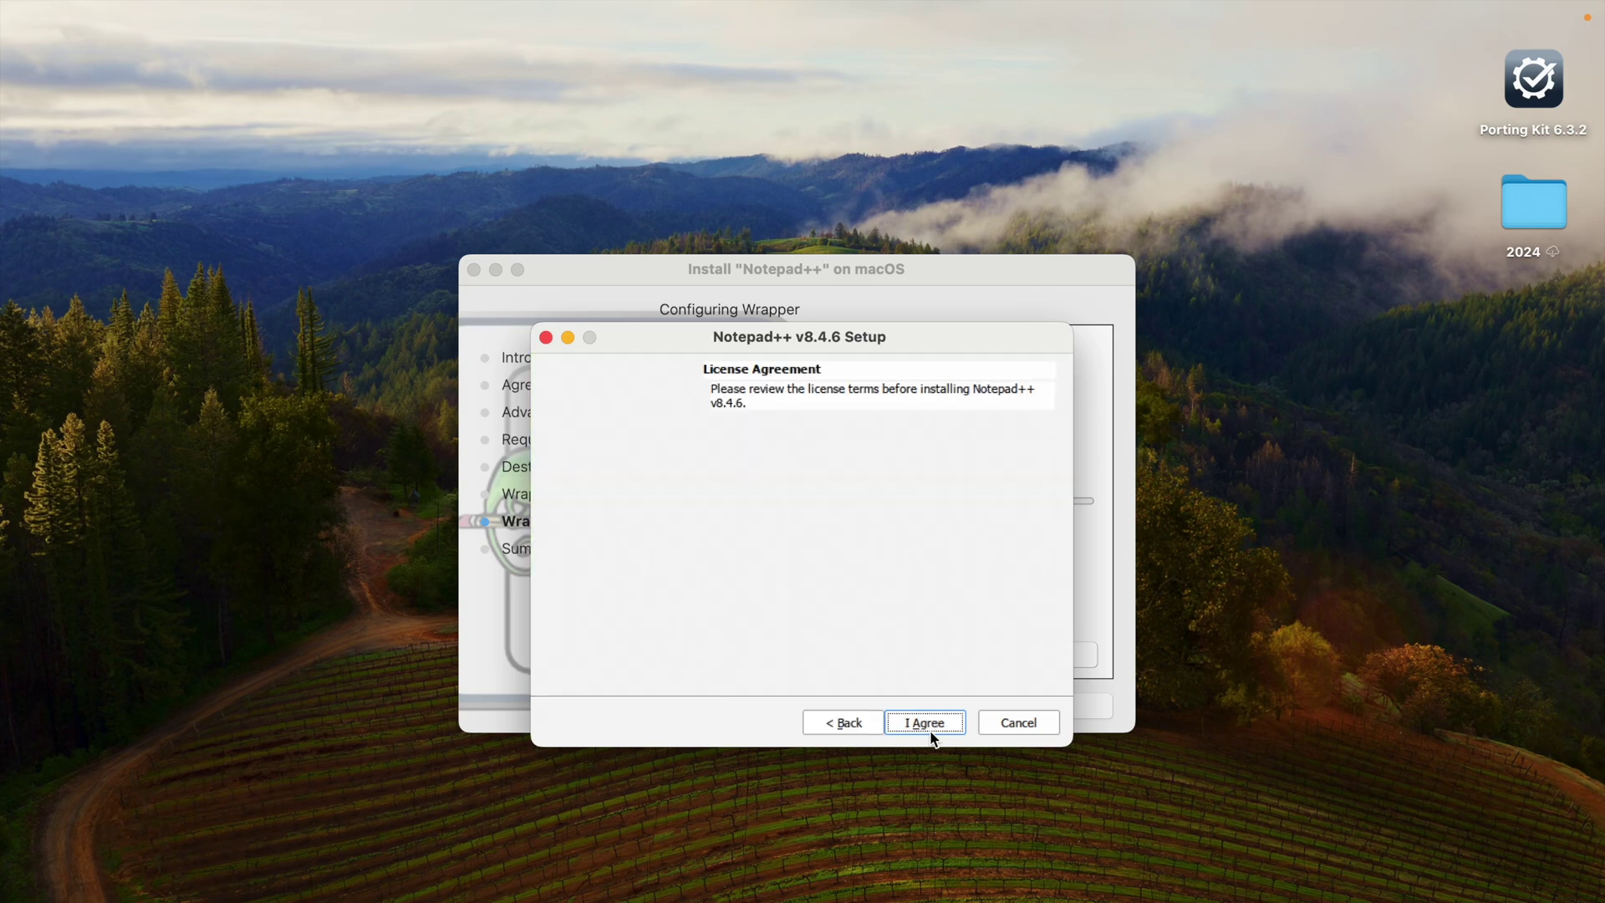
{"action": "left_click", "coordinate": [930, 733]}
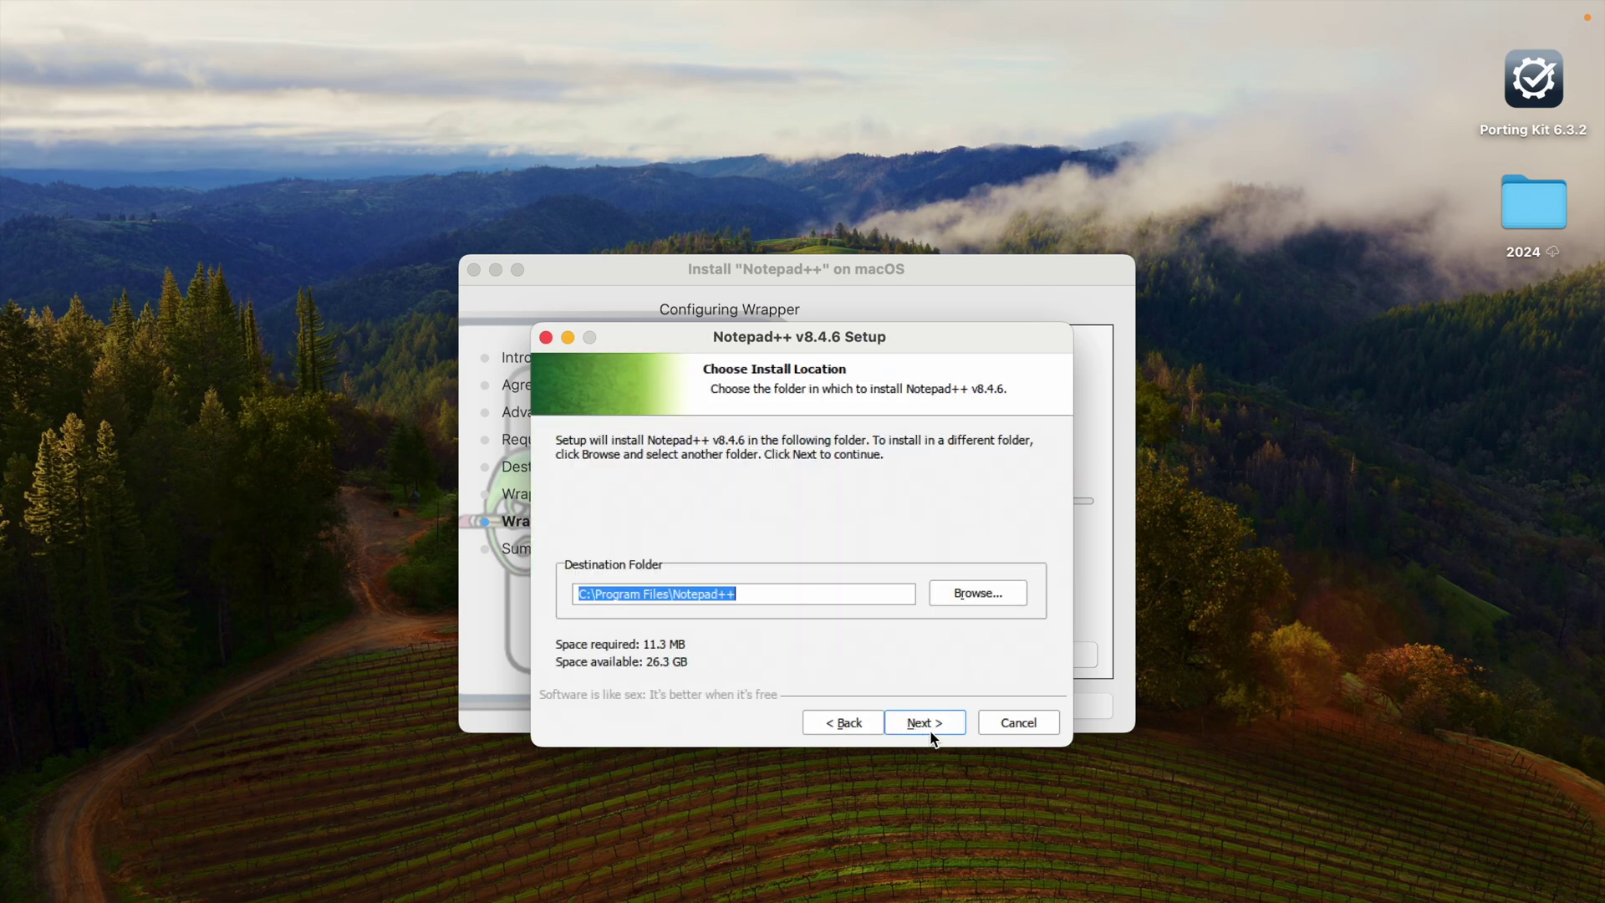
{"action": "left_click", "coordinate": [797, 593]}
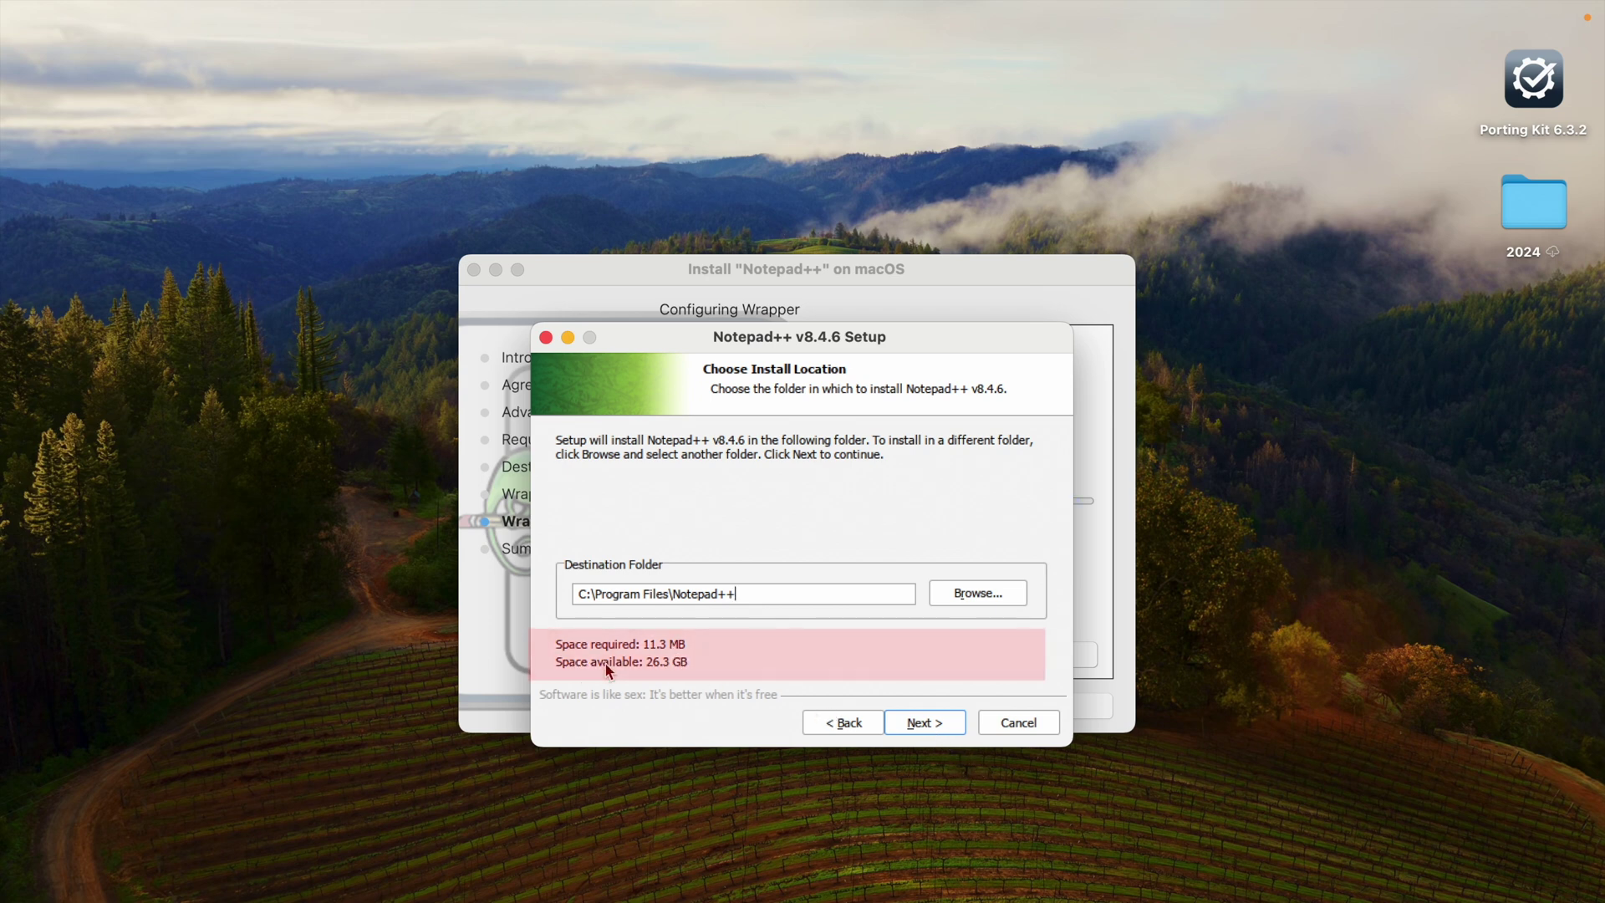
{"action": "left_click", "coordinate": [921, 724]}
{"action": "left_click", "coordinate": [922, 727]}
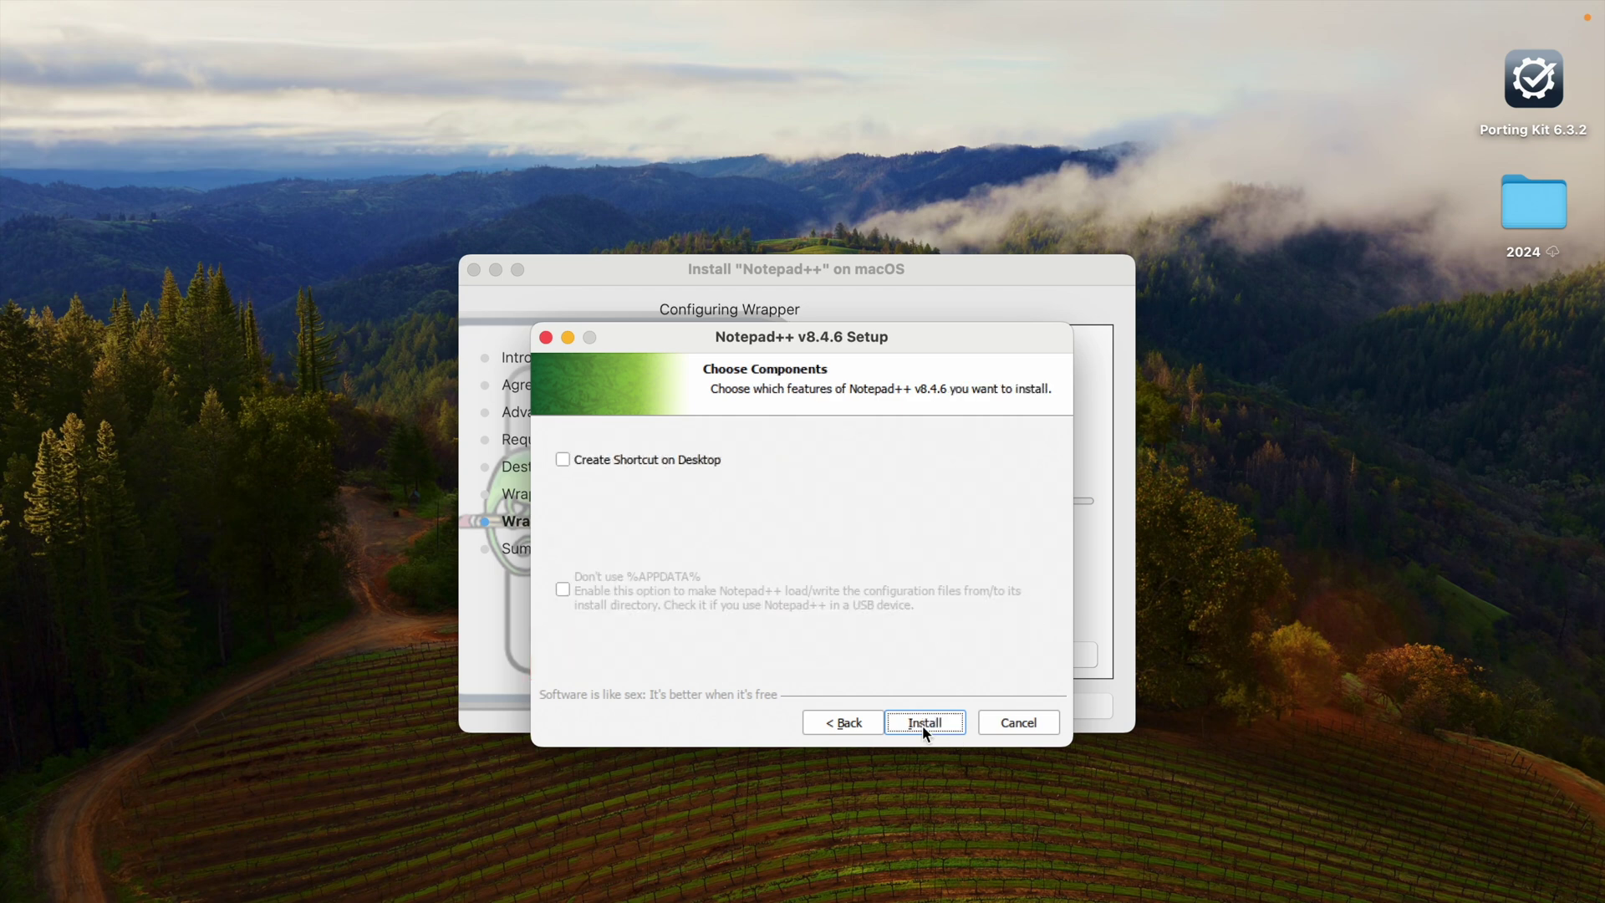
{"action": "left_click", "coordinate": [604, 460]}
{"action": "left_click", "coordinate": [940, 721]}
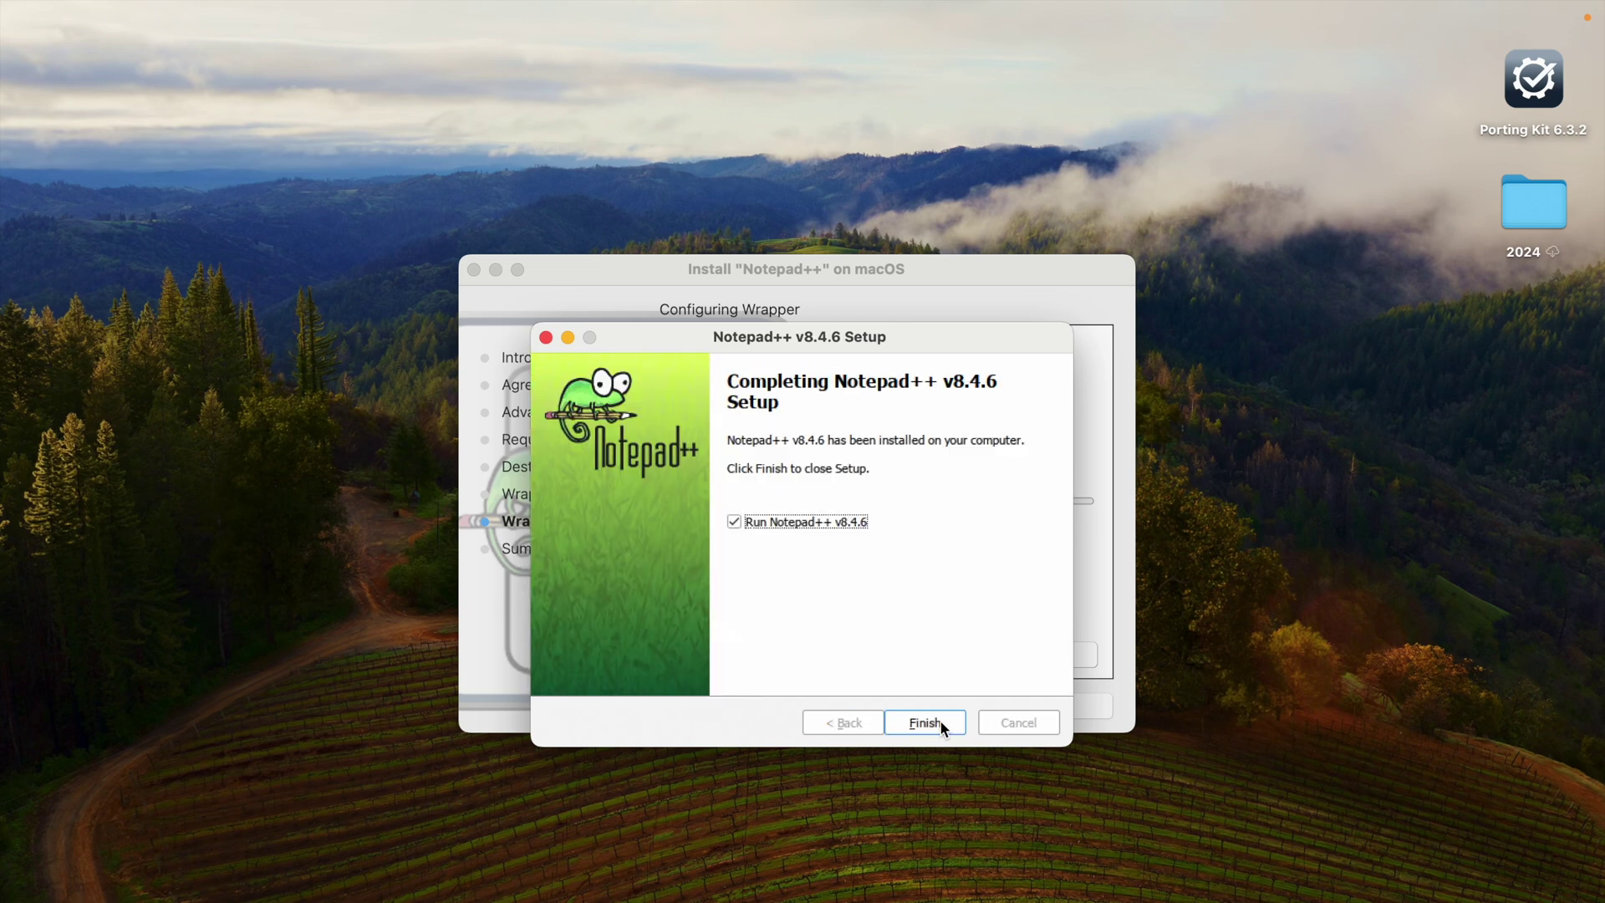
{"action": "left_click", "coordinate": [941, 720]}
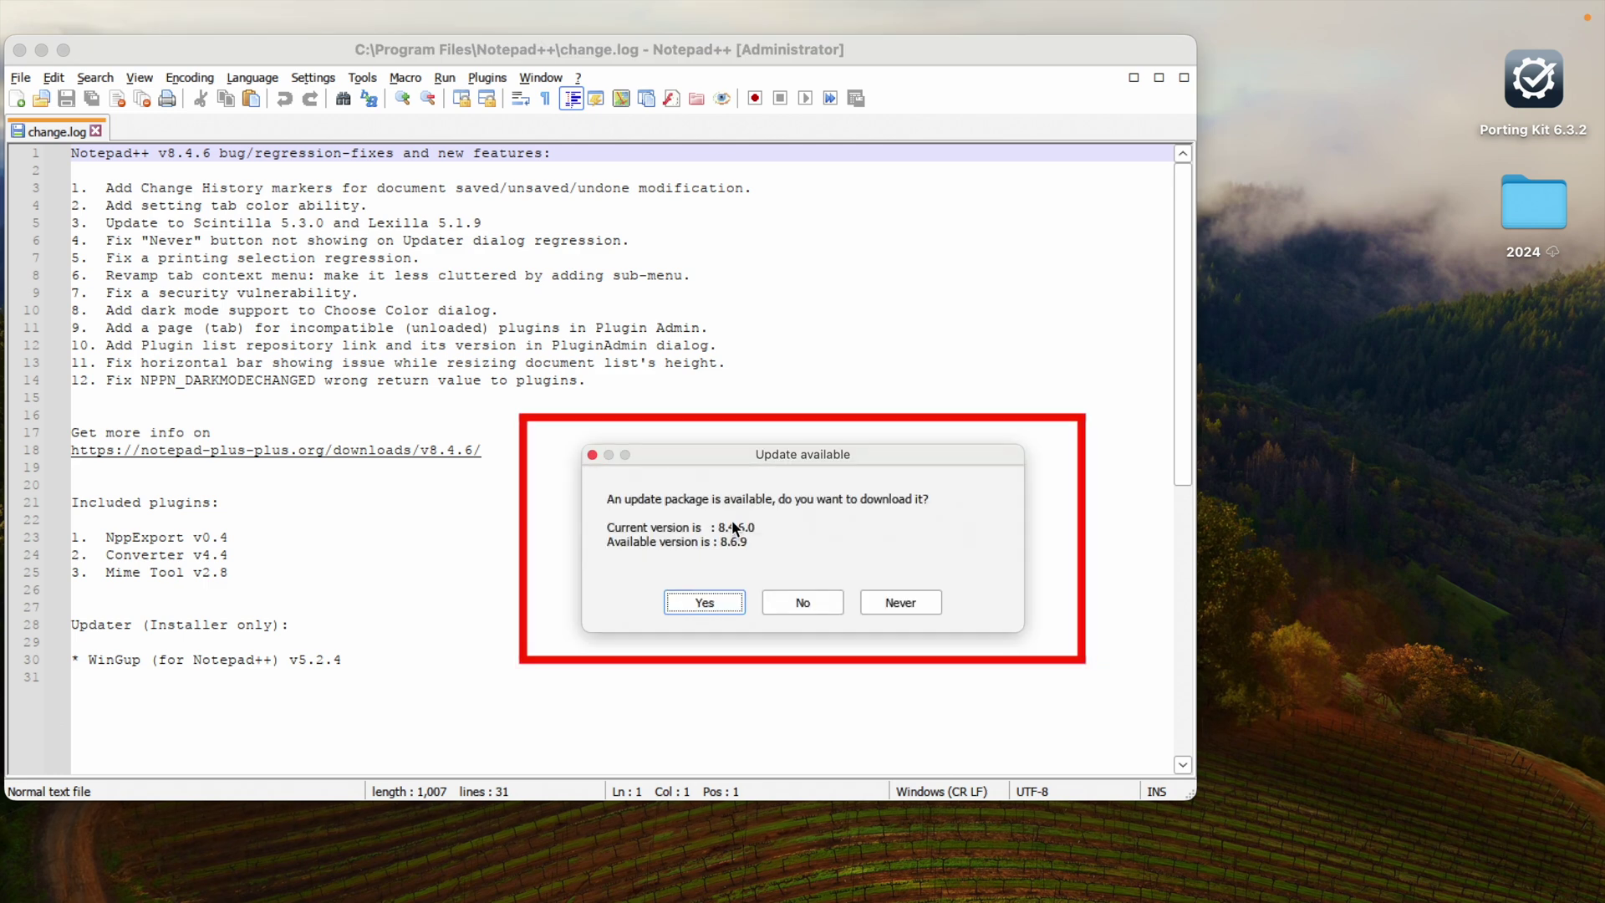
Step: Accept the Notepad++ 8.6.9 update and let its installer download to 100%
{"action": "left_click", "coordinate": [709, 603]}
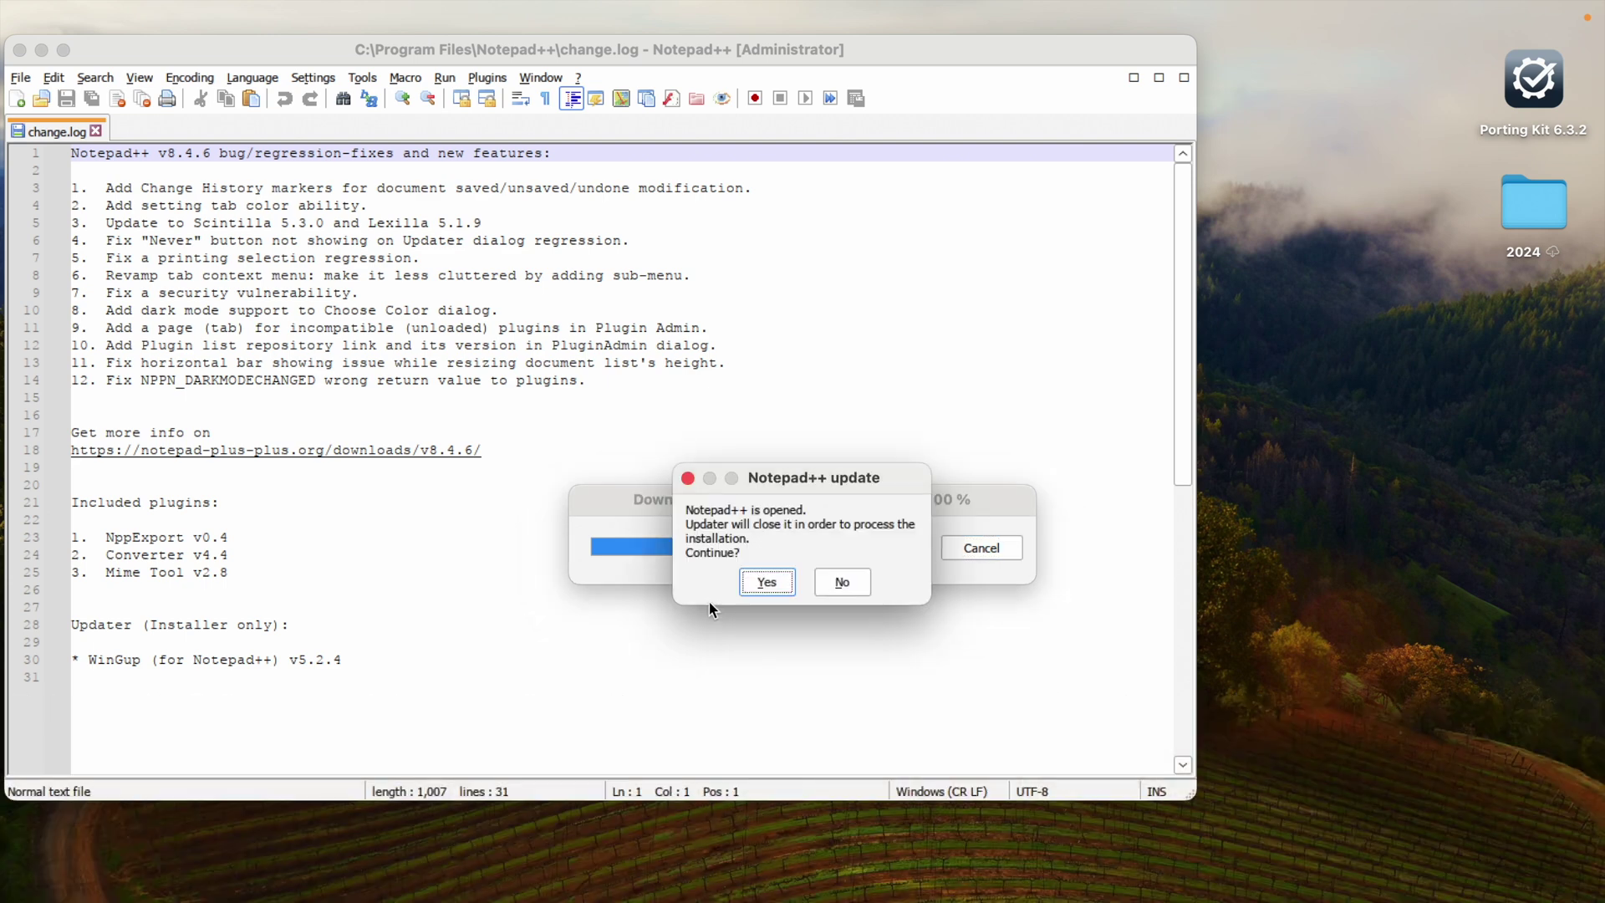
Step: Install Notepad++ v8.6.9 in English with default folder and components, plus a desktop shortcut, then launch it
{"action": "left_click", "coordinate": [767, 580]}
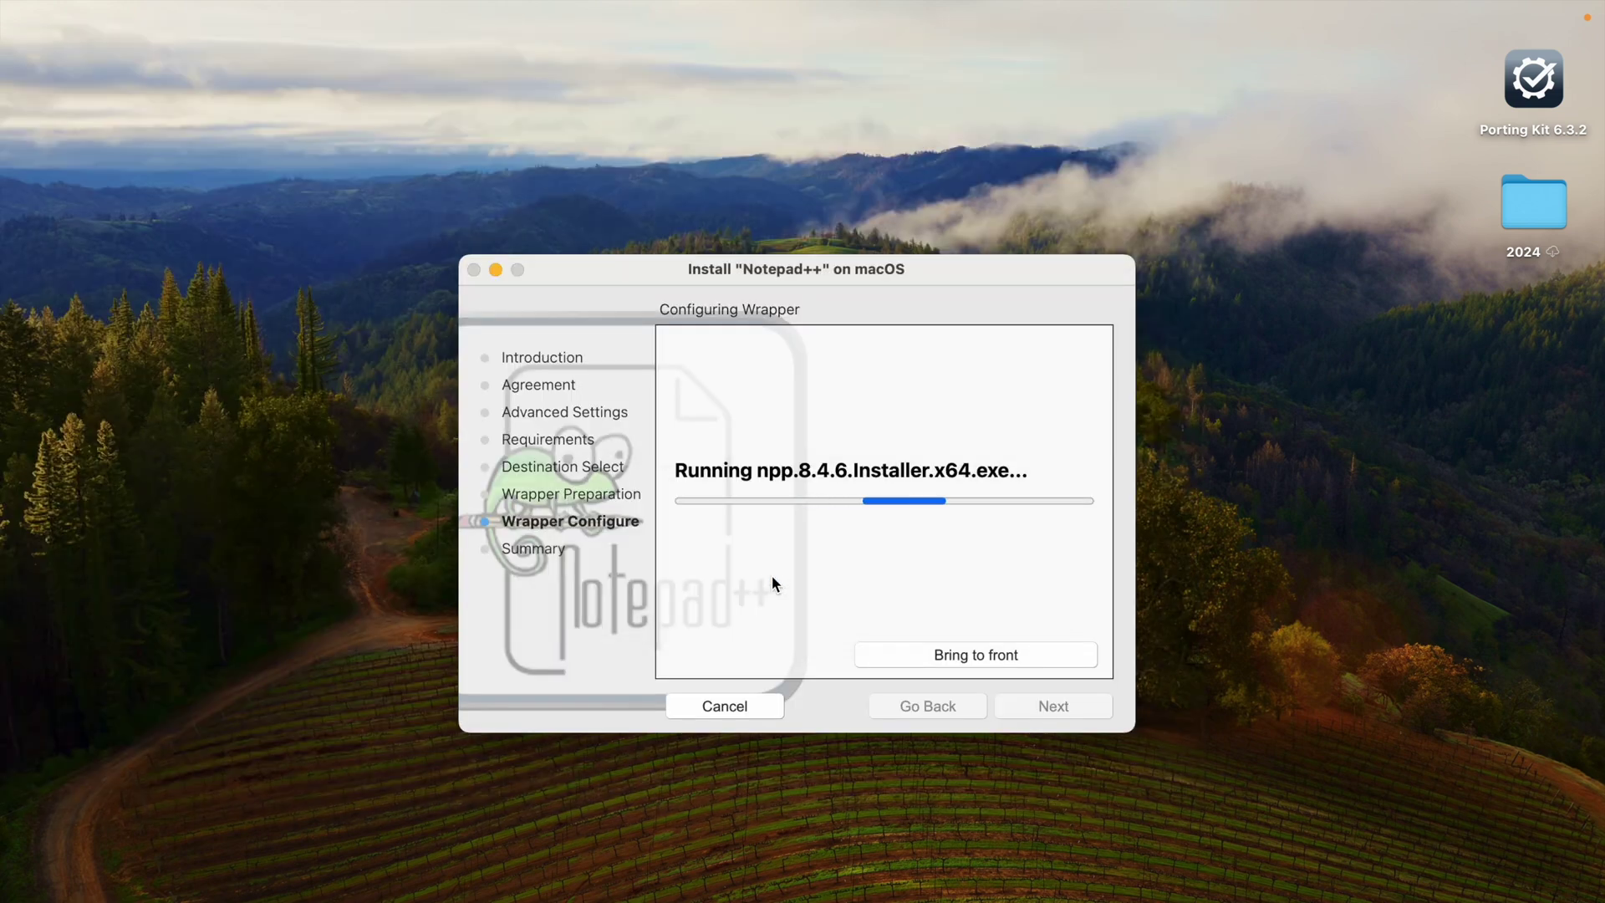
{"action": "left_click", "coordinate": [804, 595]}
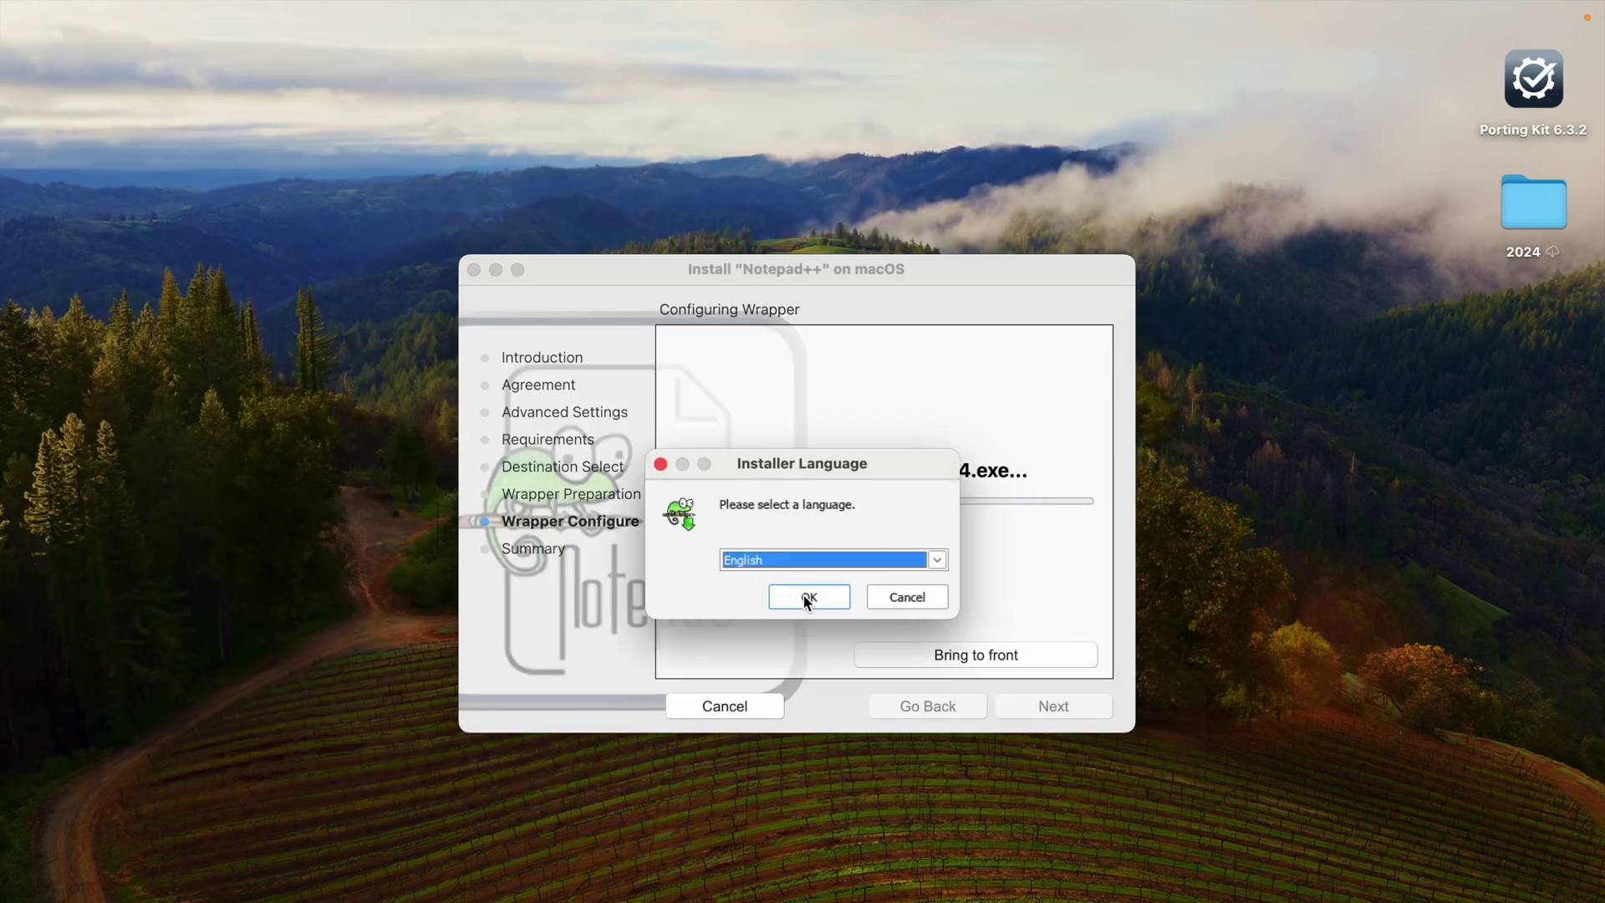
{"action": "left_click", "coordinate": [922, 722]}
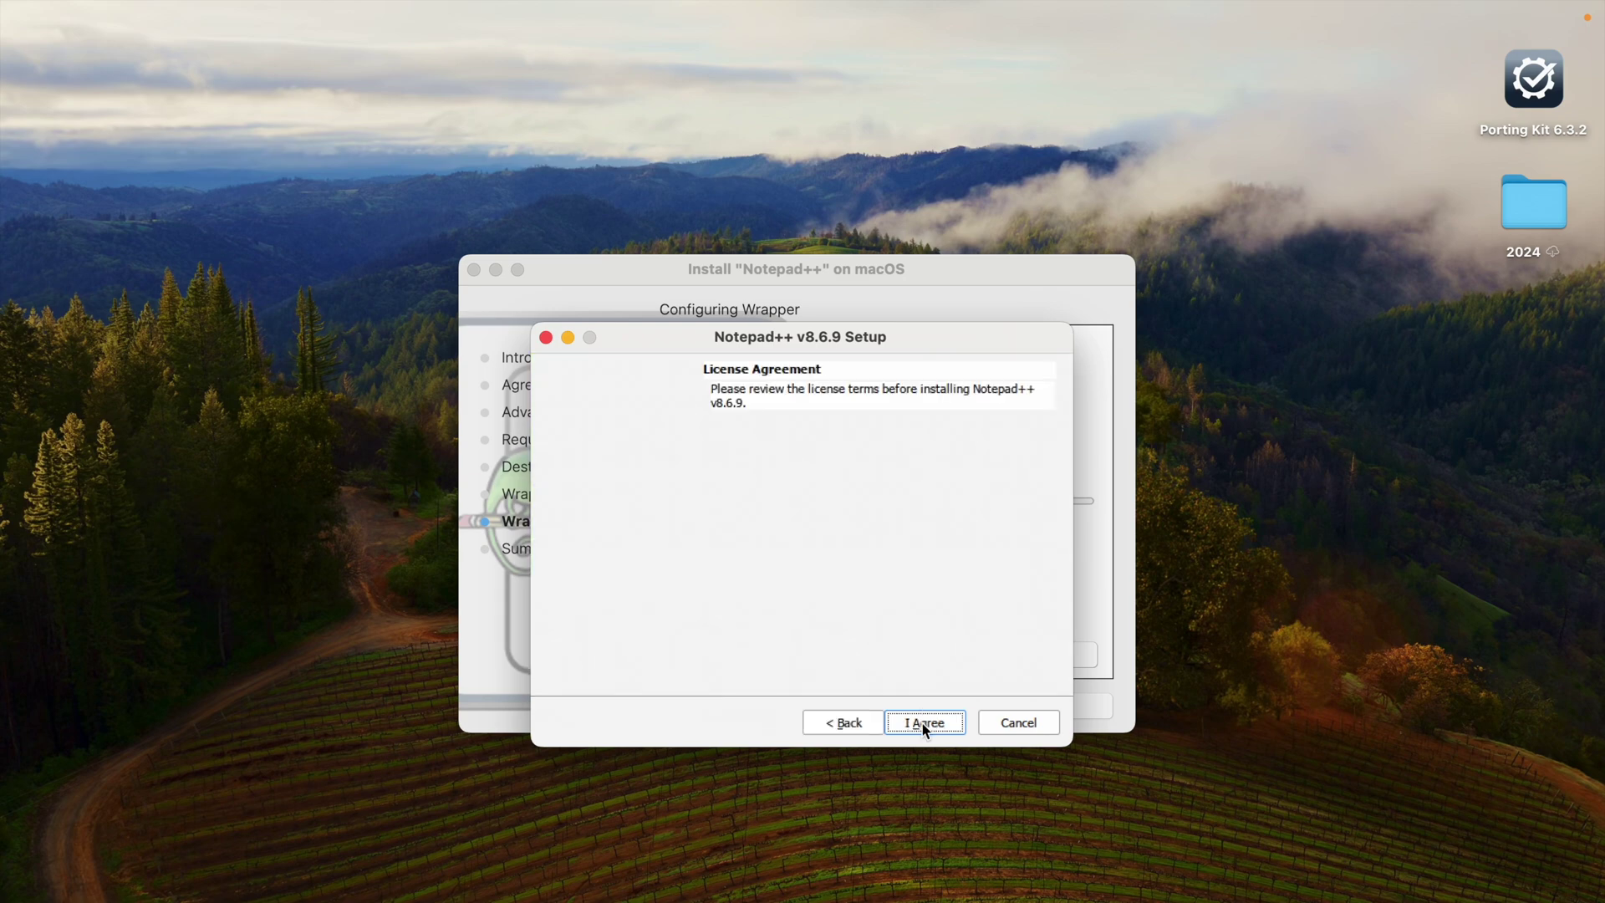
{"action": "left_click", "coordinate": [922, 723]}
{"action": "left_click", "coordinate": [922, 723]}
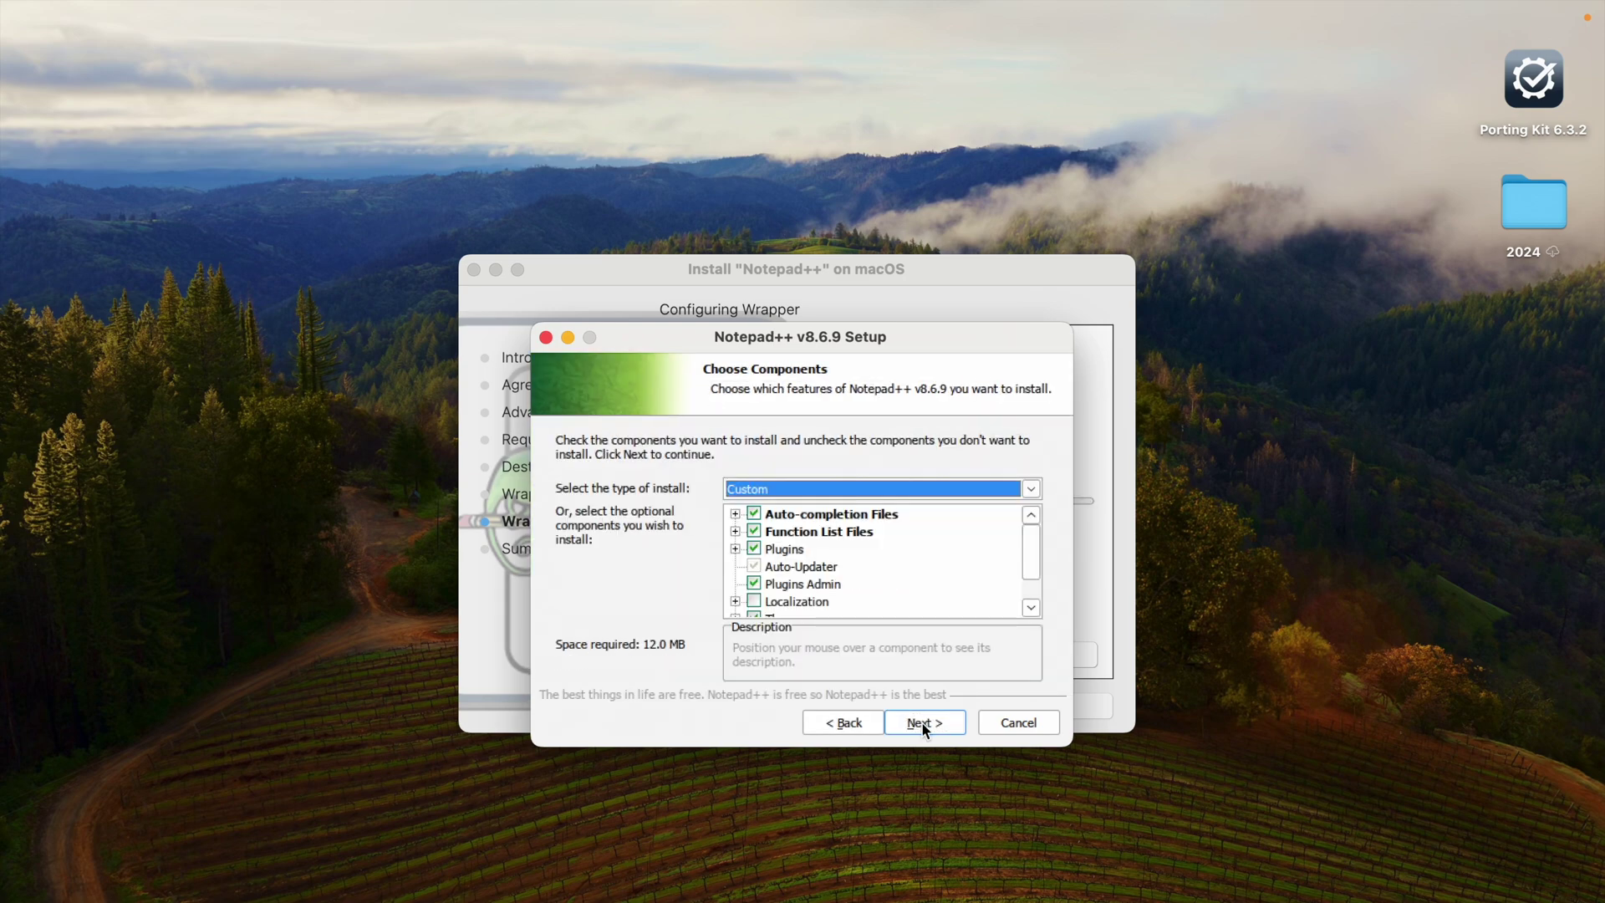
{"action": "left_click", "coordinate": [922, 722]}
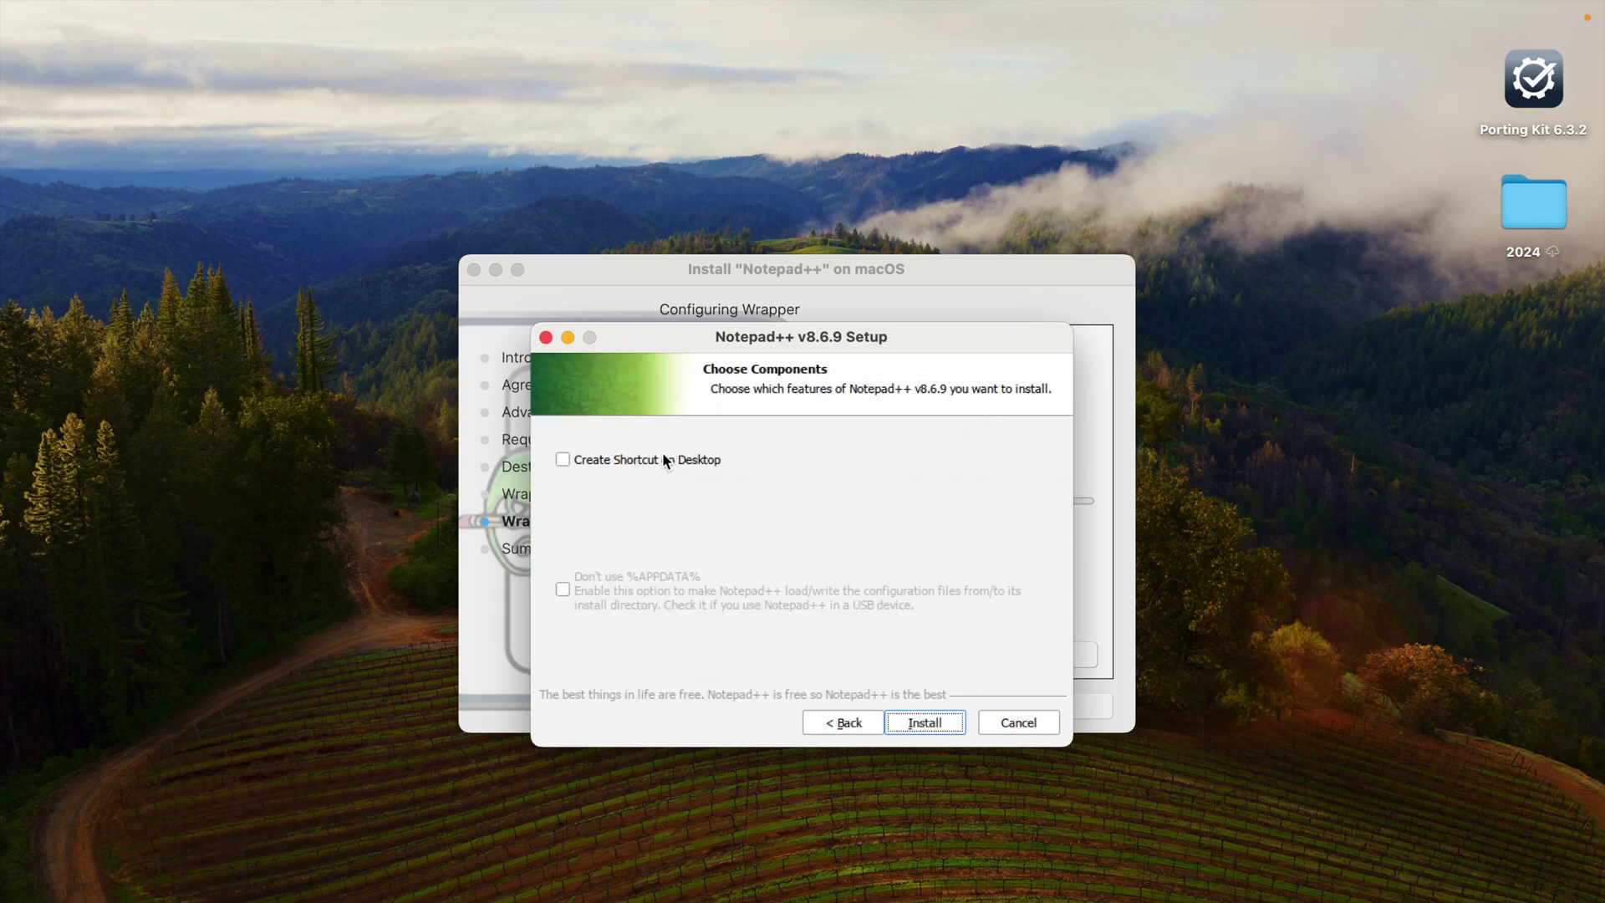
{"action": "left_click", "coordinate": [665, 457]}
{"action": "left_click", "coordinate": [924, 724]}
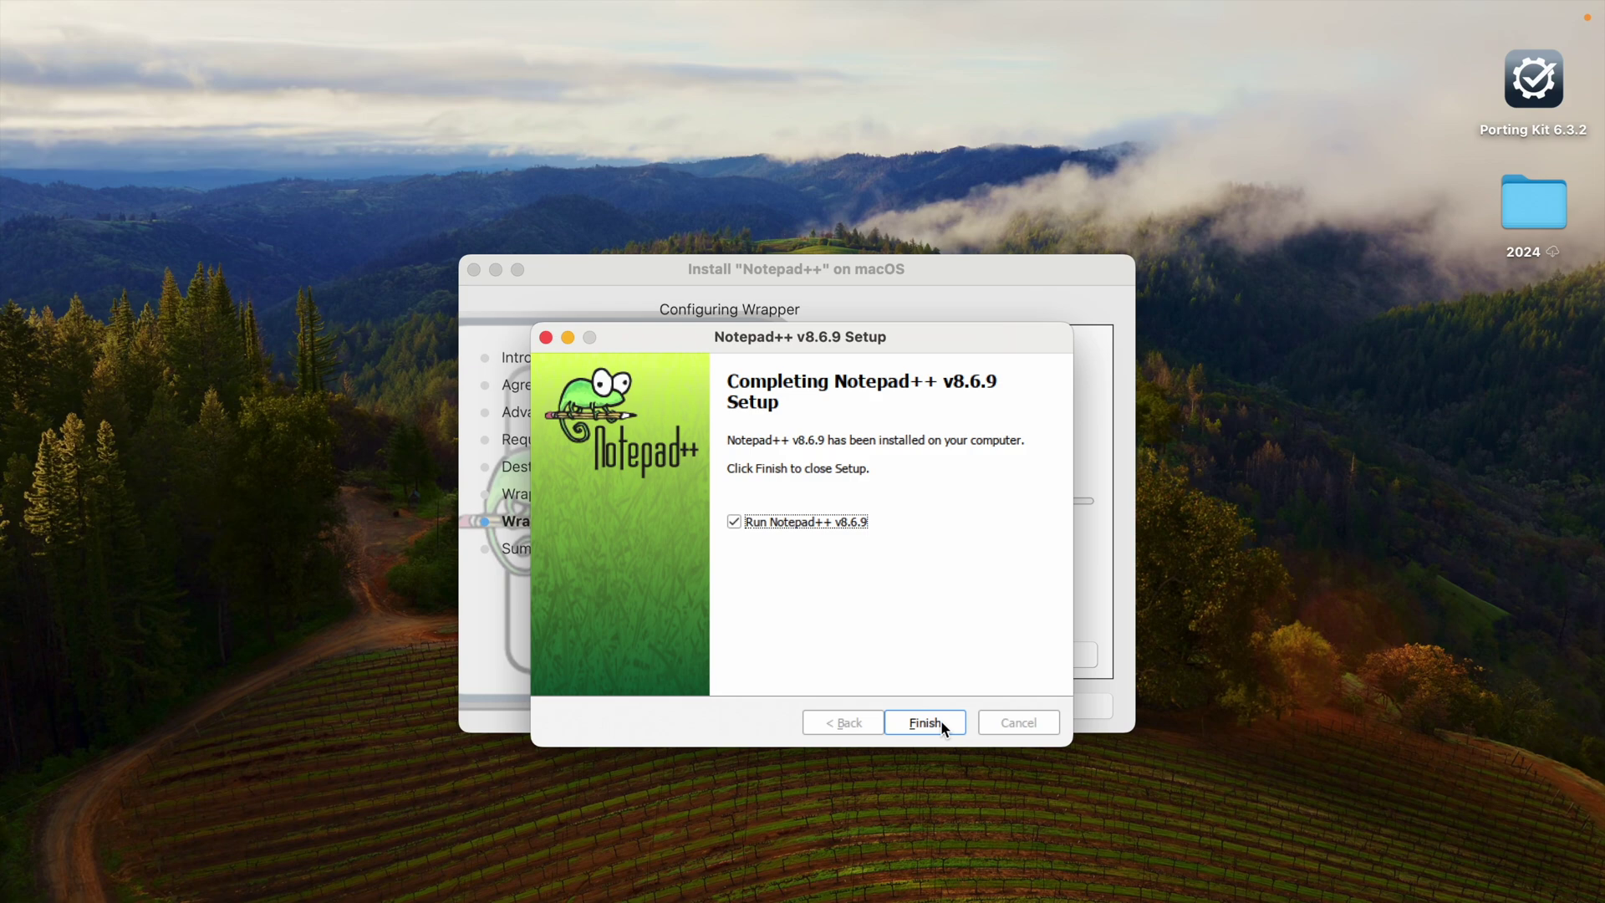
{"action": "left_click", "coordinate": [940, 721]}
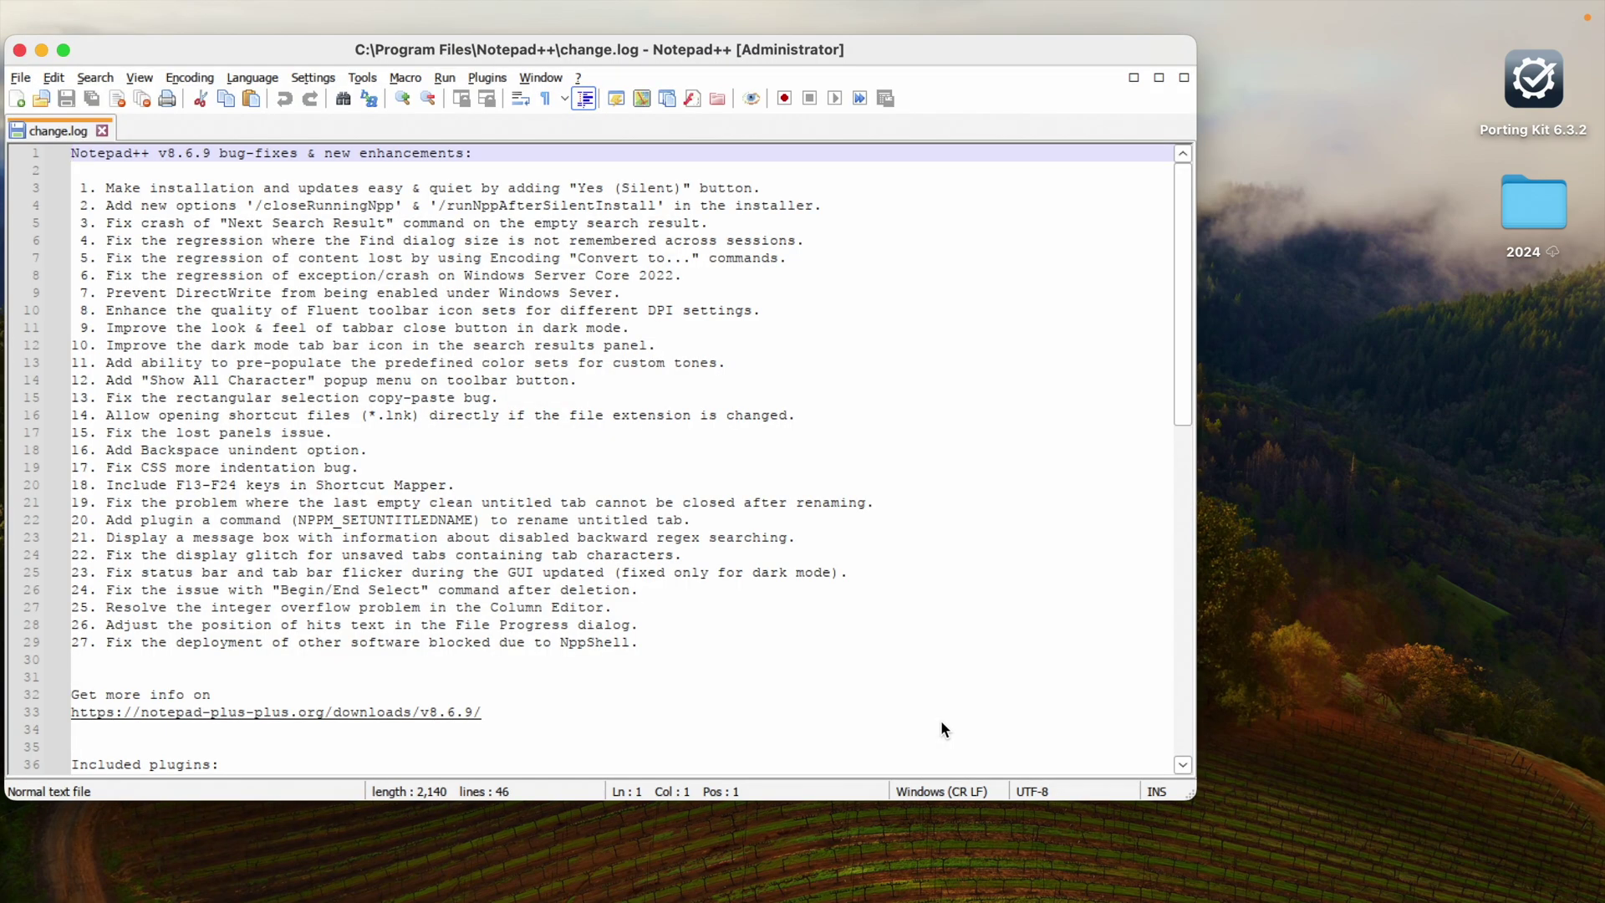
Step: Maximize the Notepad++ window and open a new blank document
{"action": "left_click", "coordinate": [64, 51]}
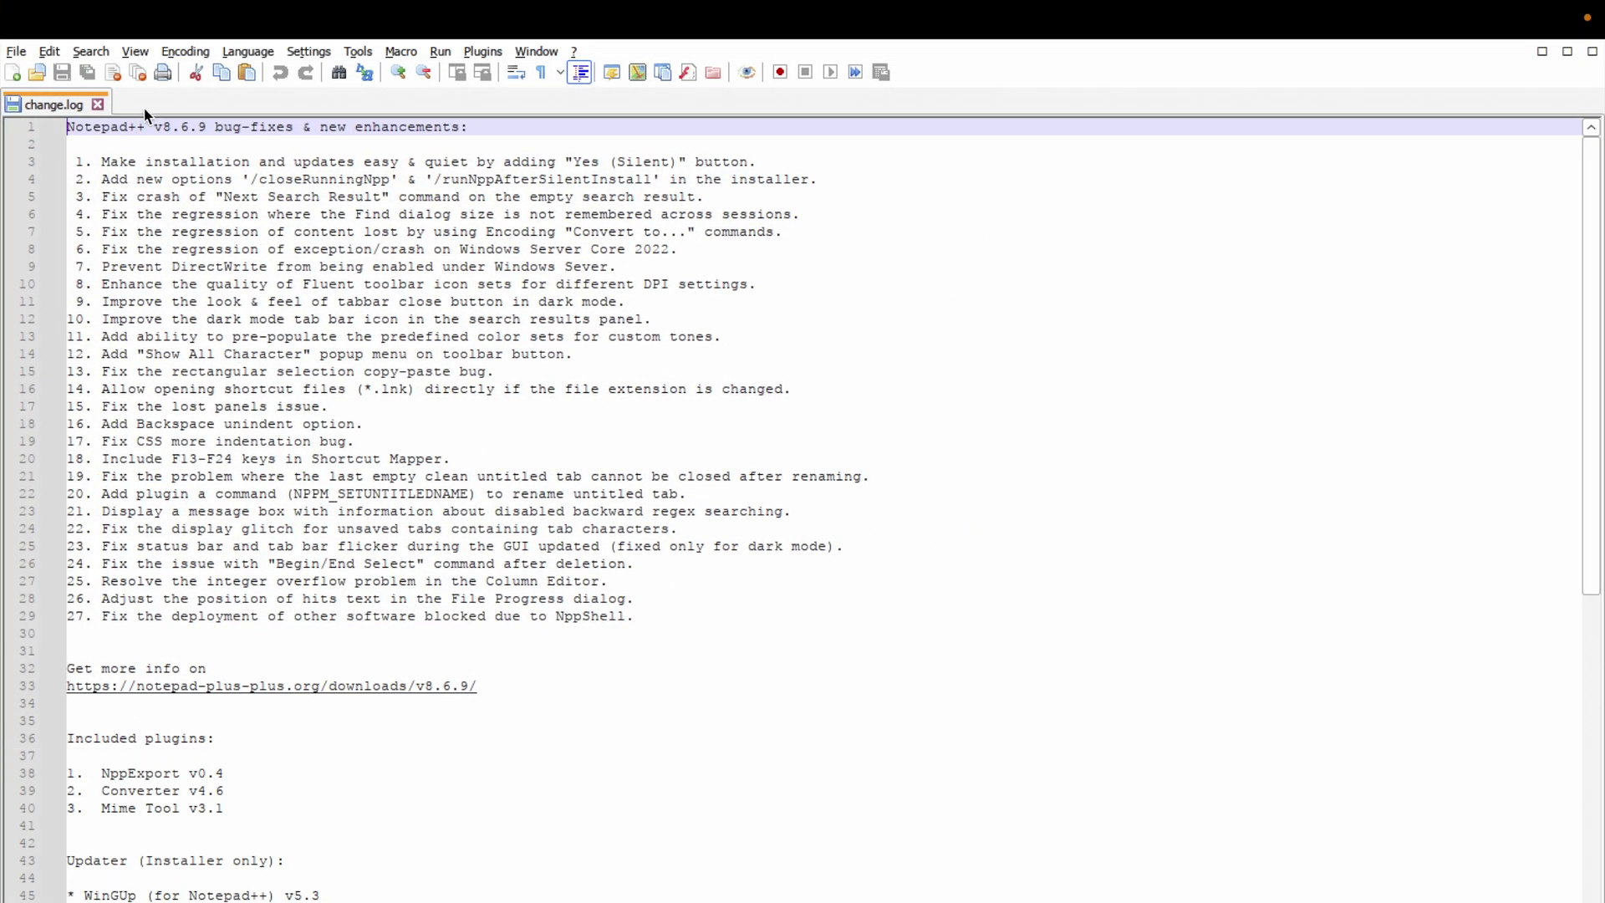
{"action": "left_click", "coordinate": [12, 73]}
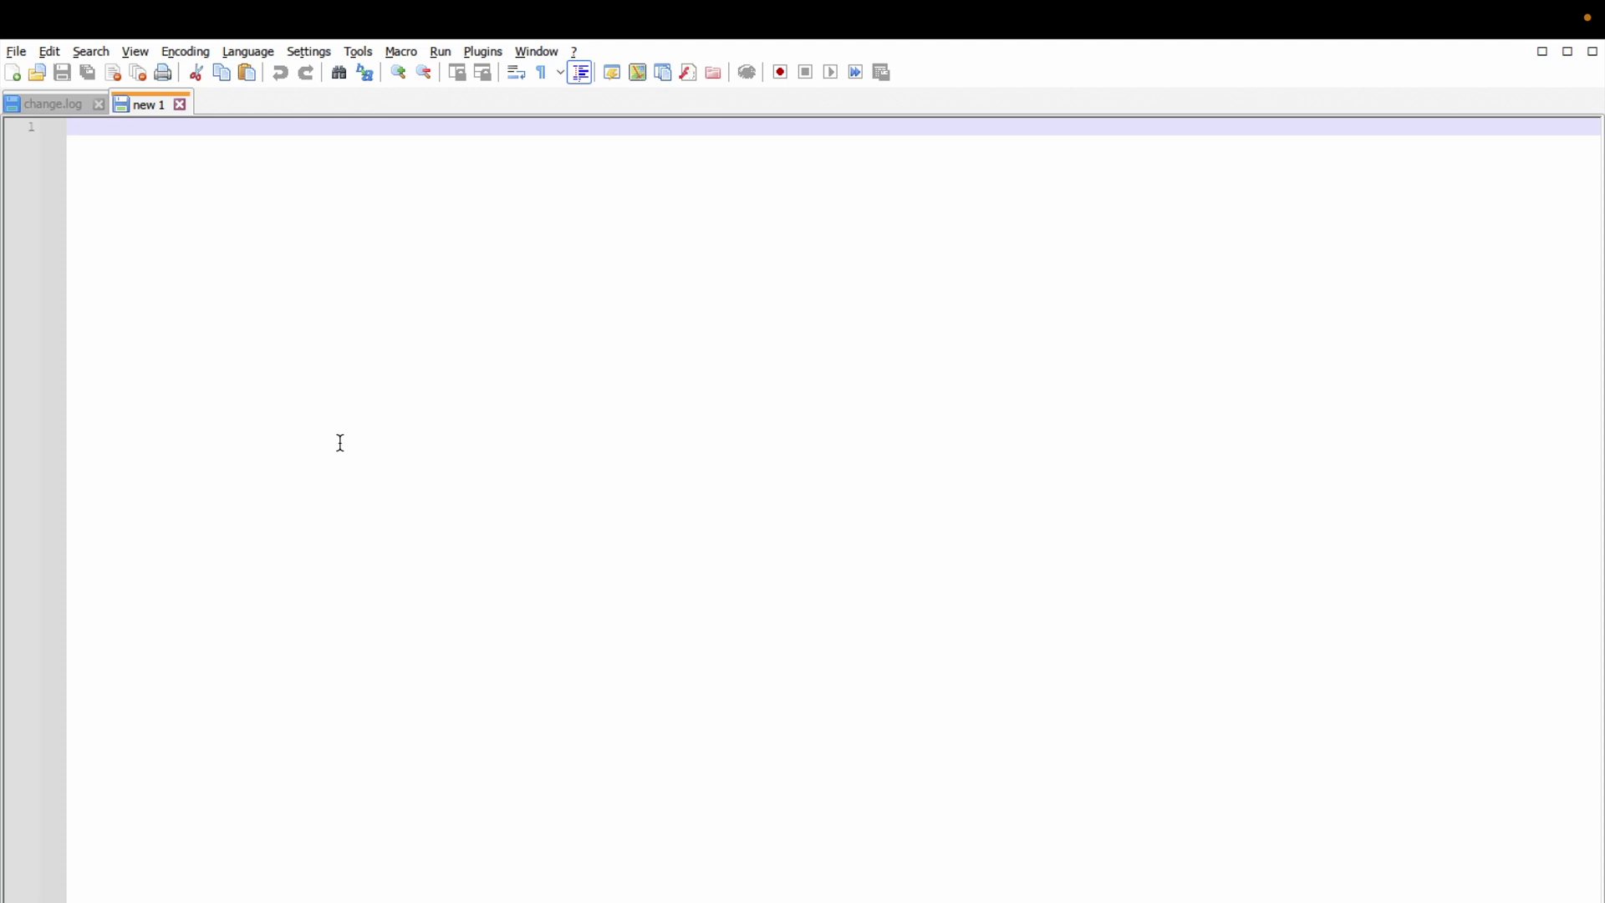
{"action": "type", "text": "#"}
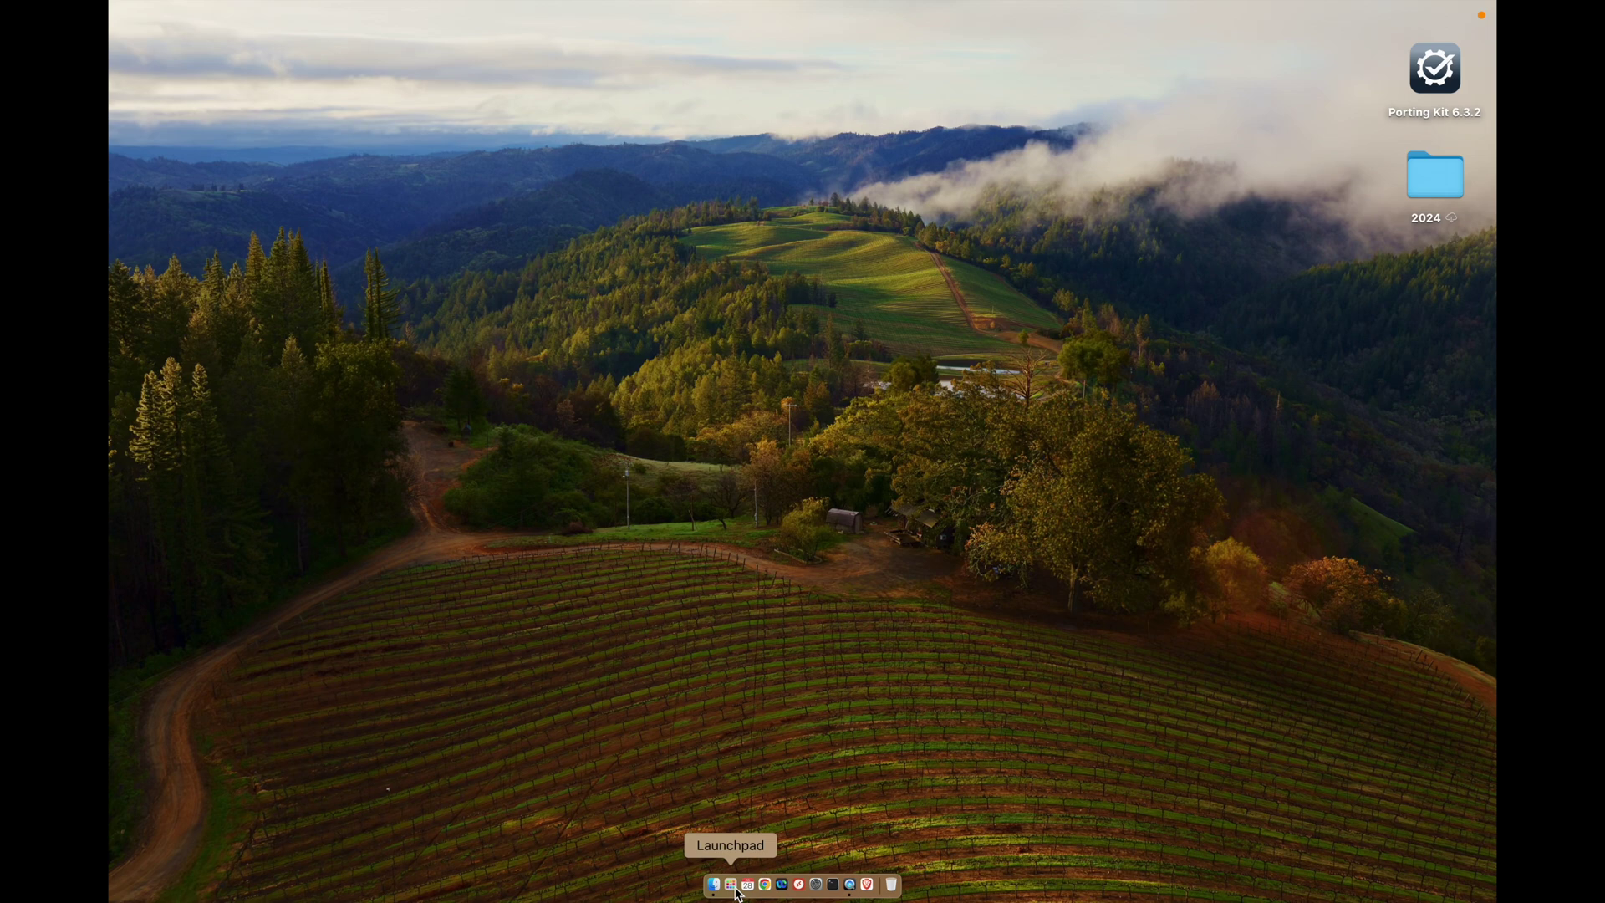
Step: Relaunch Notepad++ from Launchpad by searching 'not'
{"action": "left_click", "coordinate": [731, 884]}
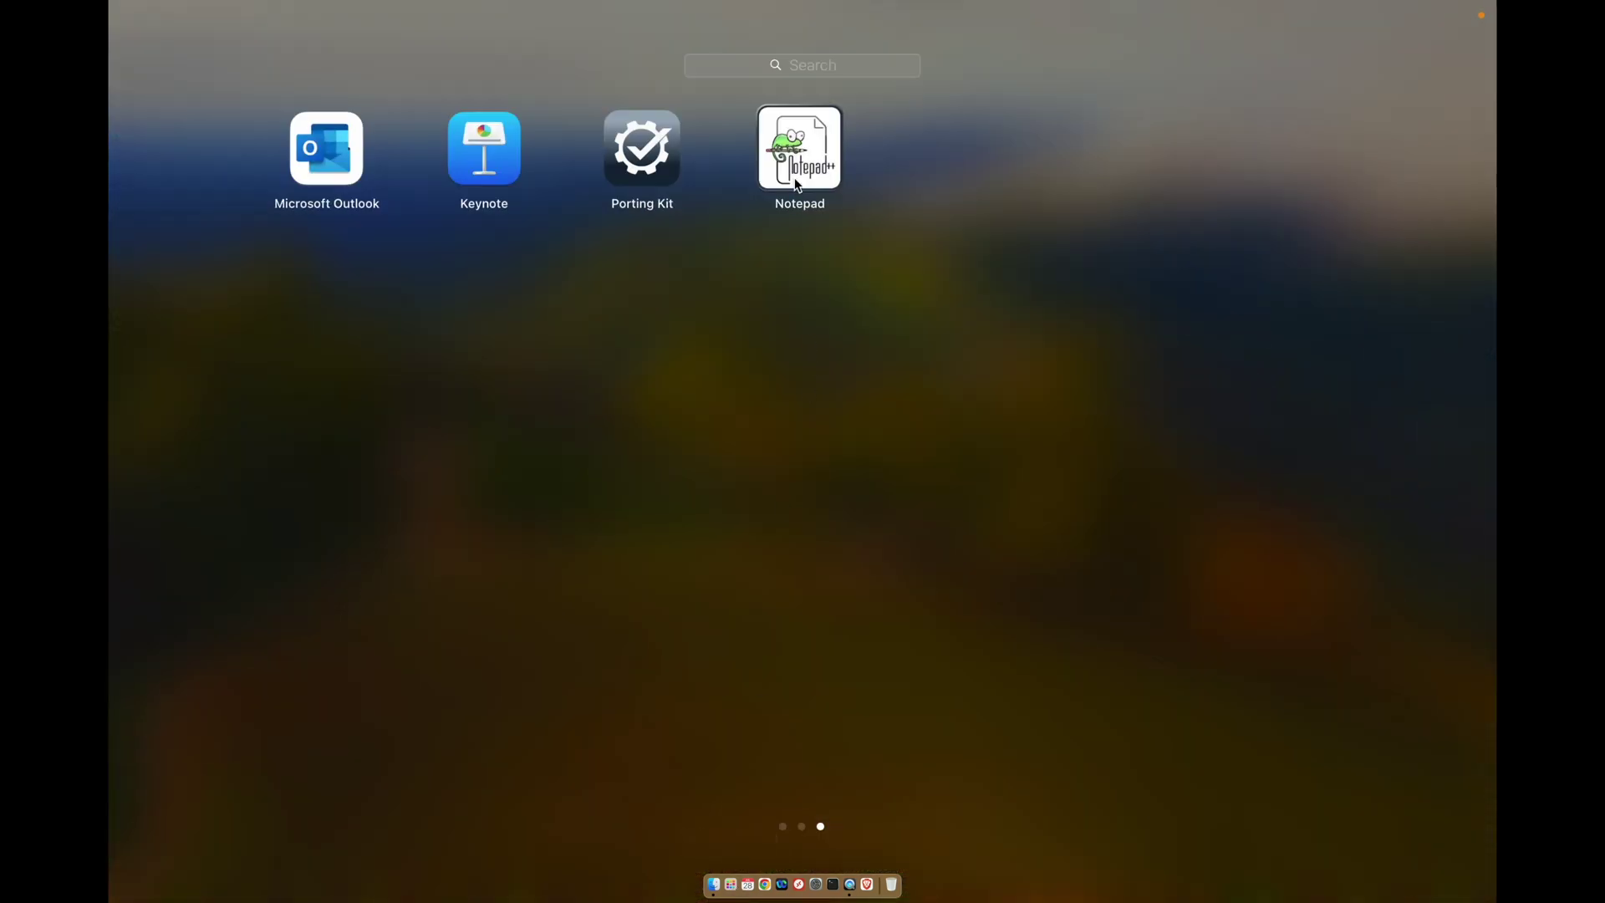
{"action": "left_click", "coordinate": [772, 72]}
{"action": "type", "text": "not"}
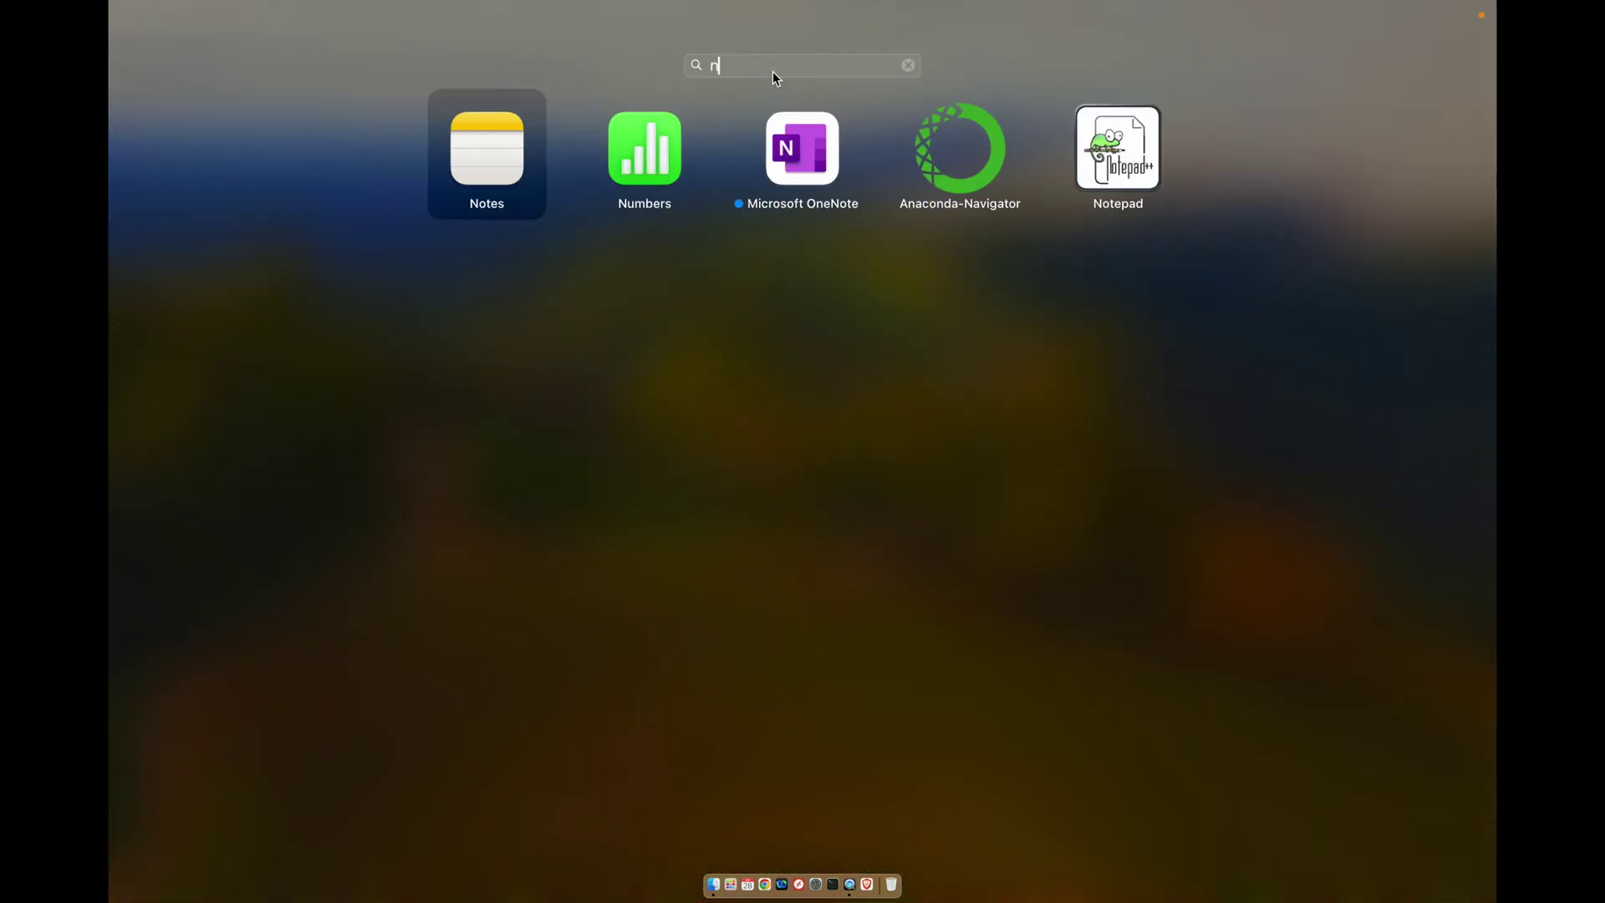
{"action": "left_click", "coordinate": [955, 169]}
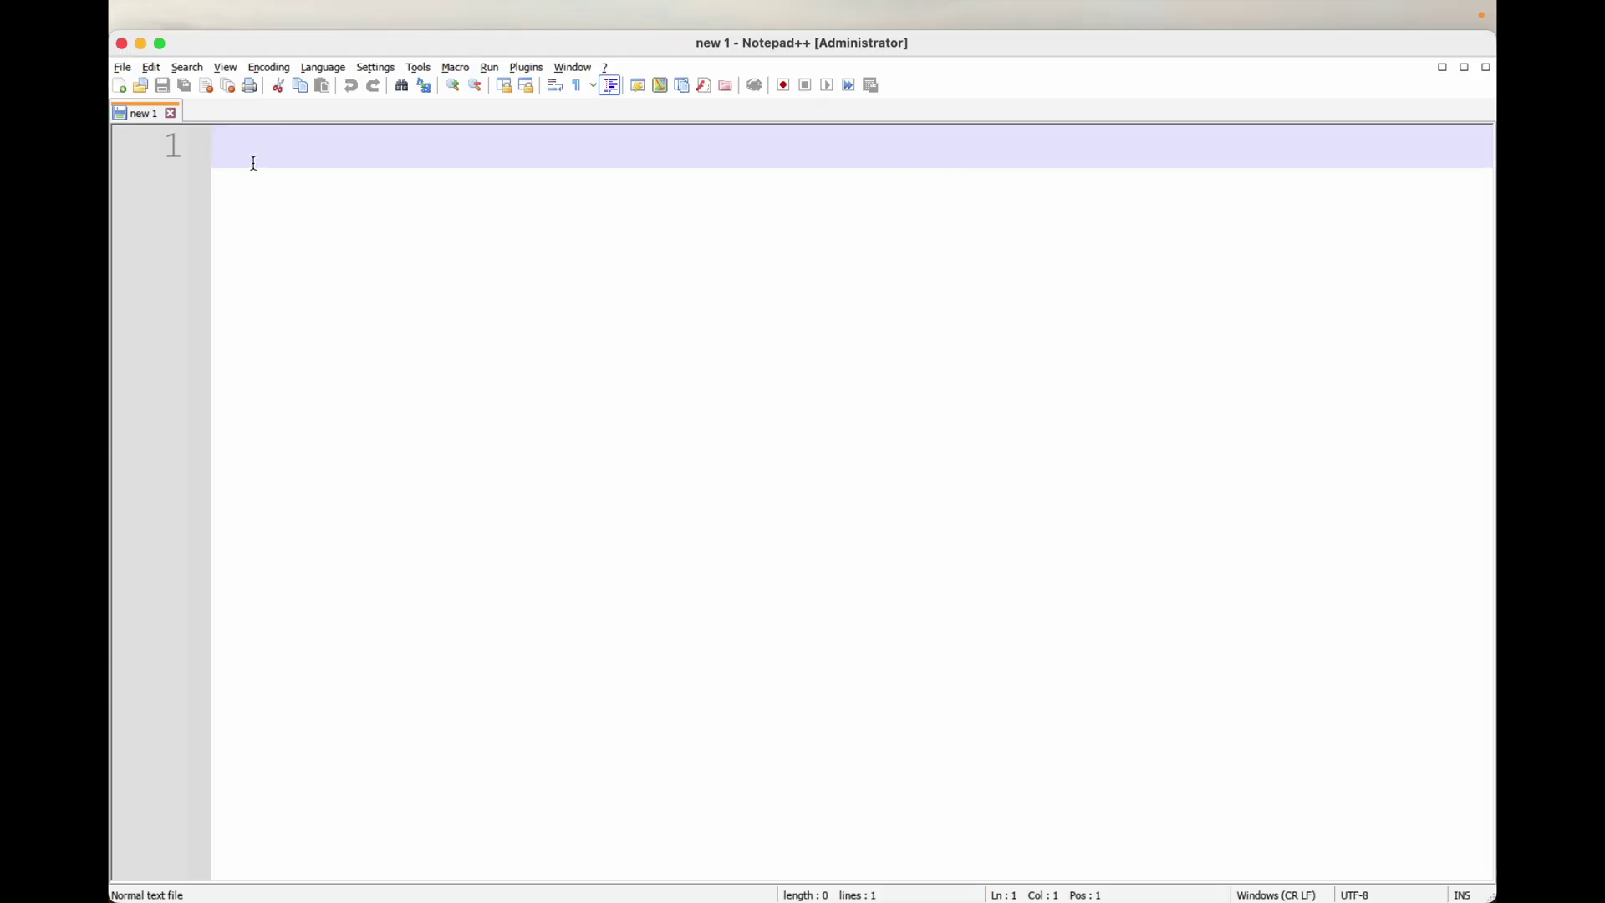
Step: Create new 2 with 'THis is first view' and type 'another view' into new 1
{"action": "left_click", "coordinate": [128, 88]}
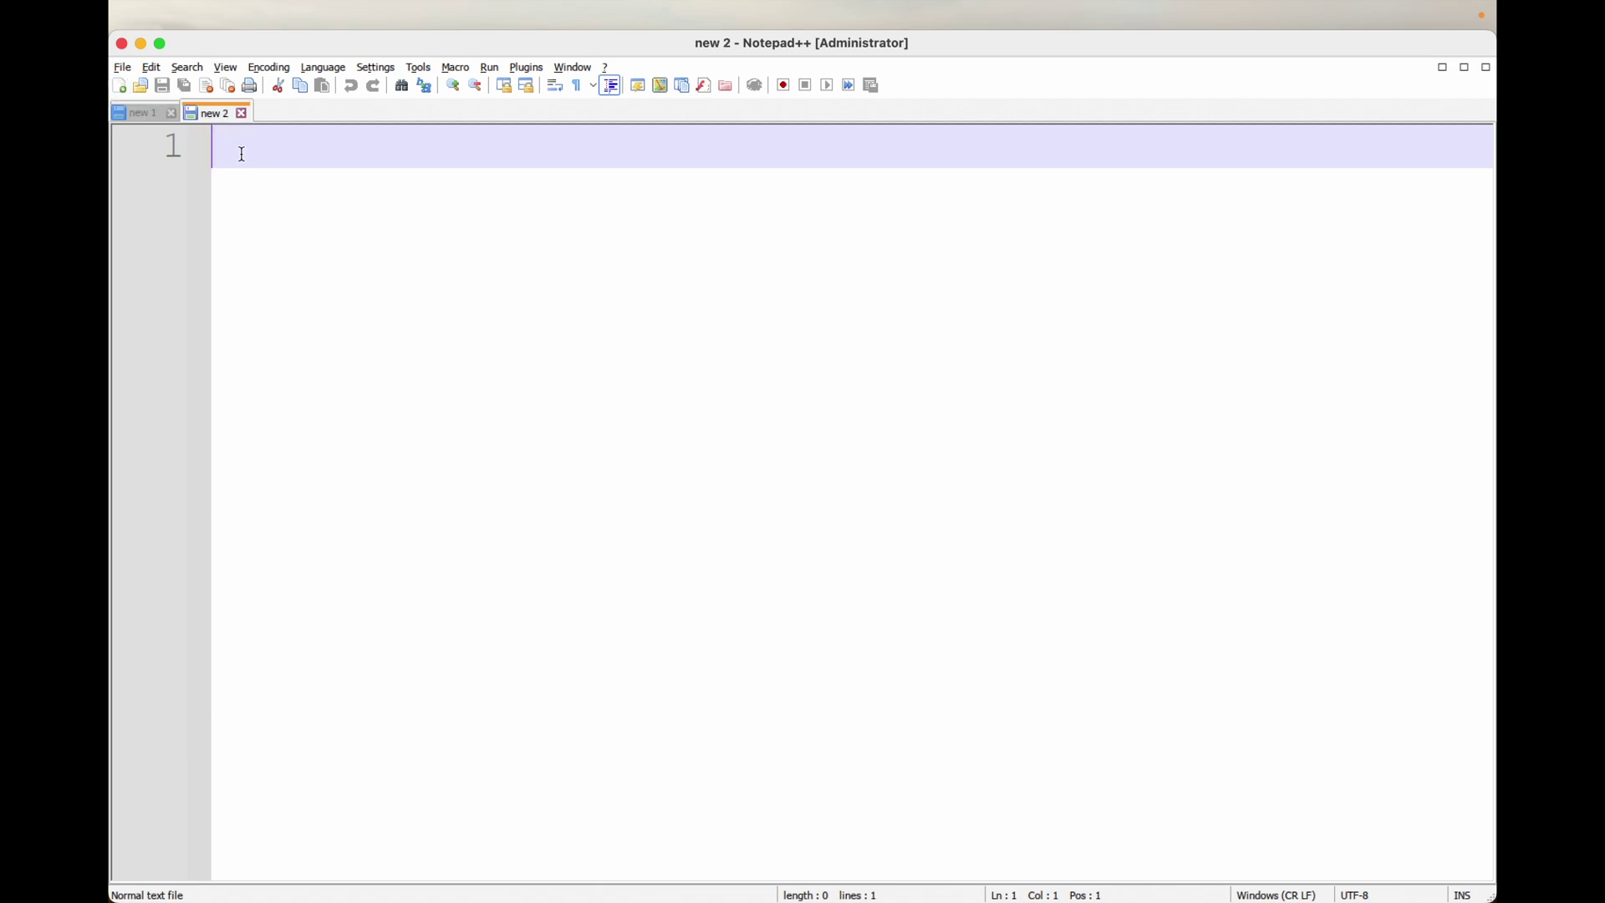
{"action": "type", "text": "THis is "}
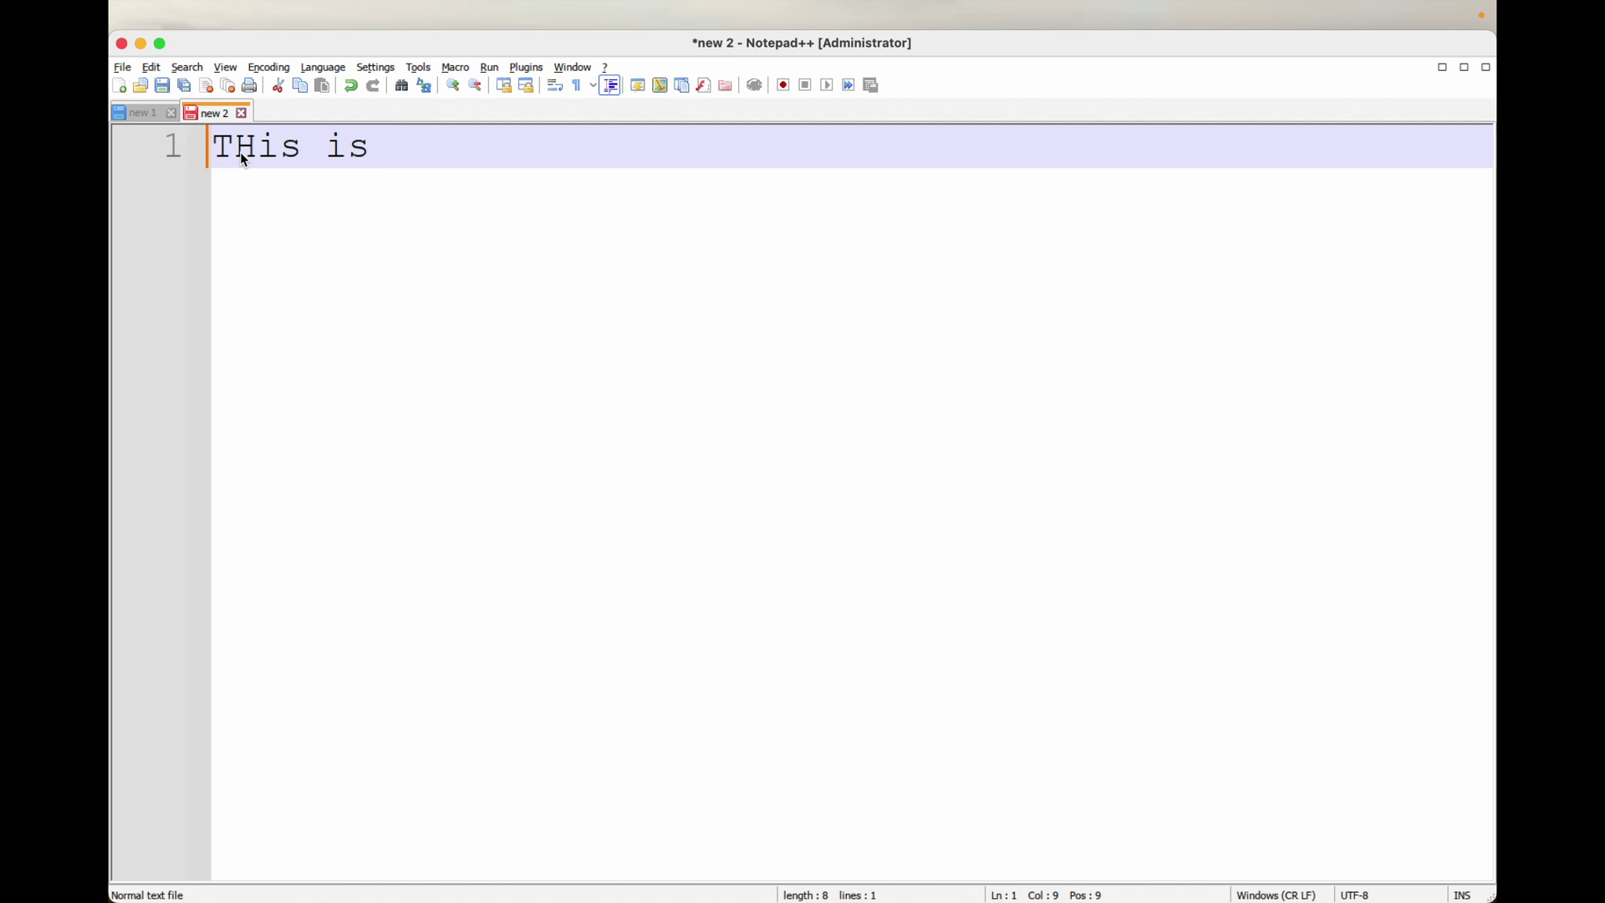
{"action": "type", "text": "first vi"}
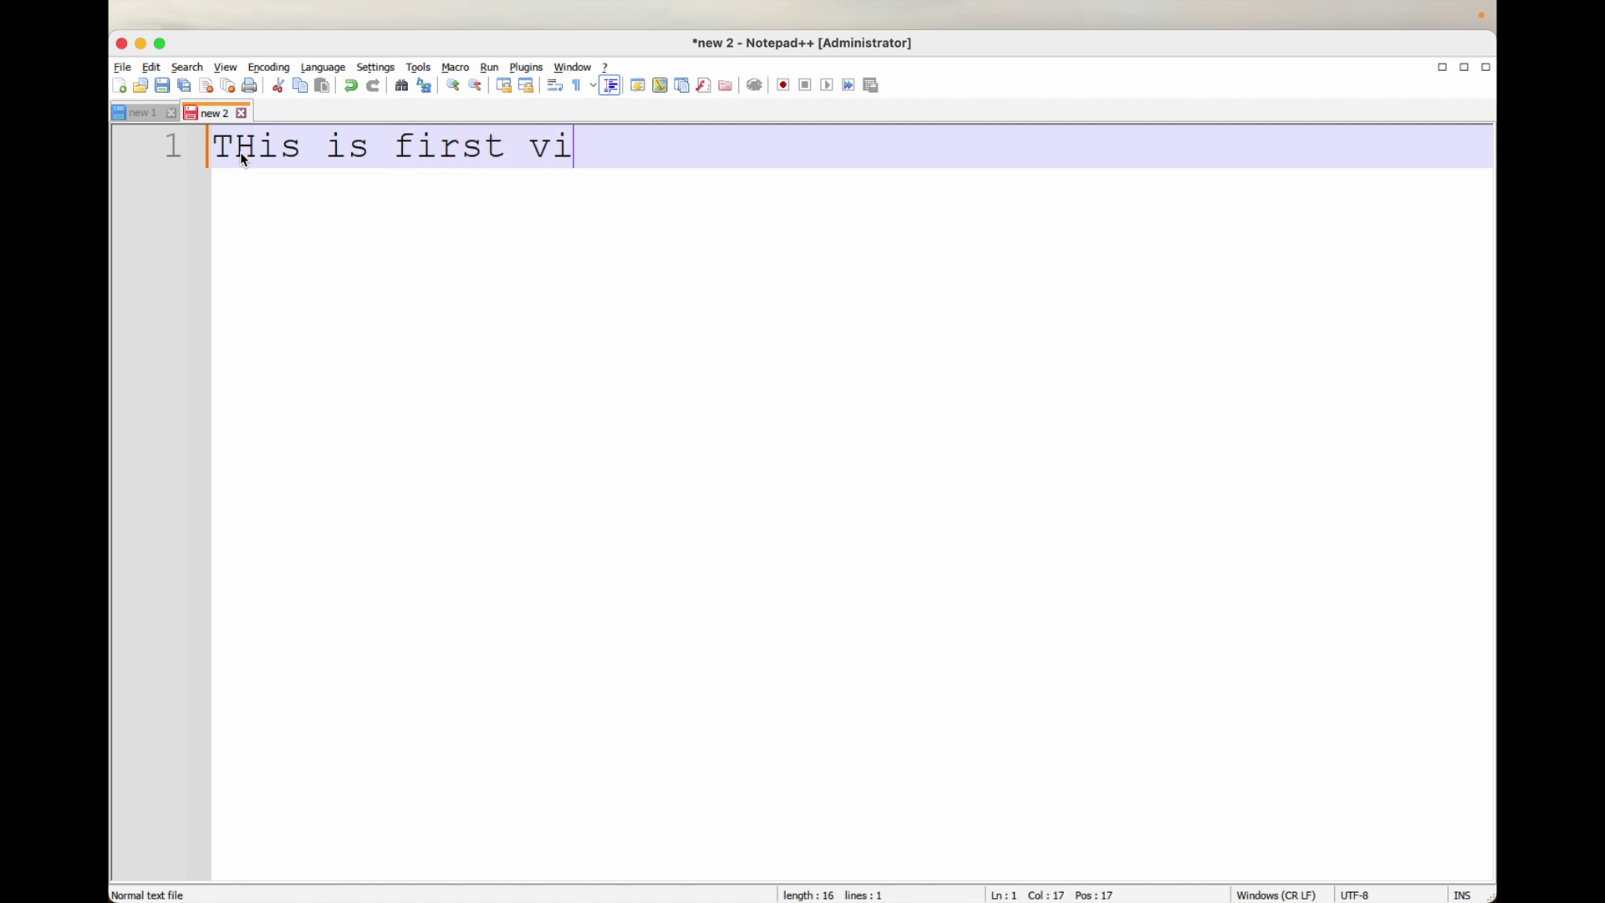
{"action": "type", "text": "ew"}
{"action": "left_click", "coordinate": [137, 120]}
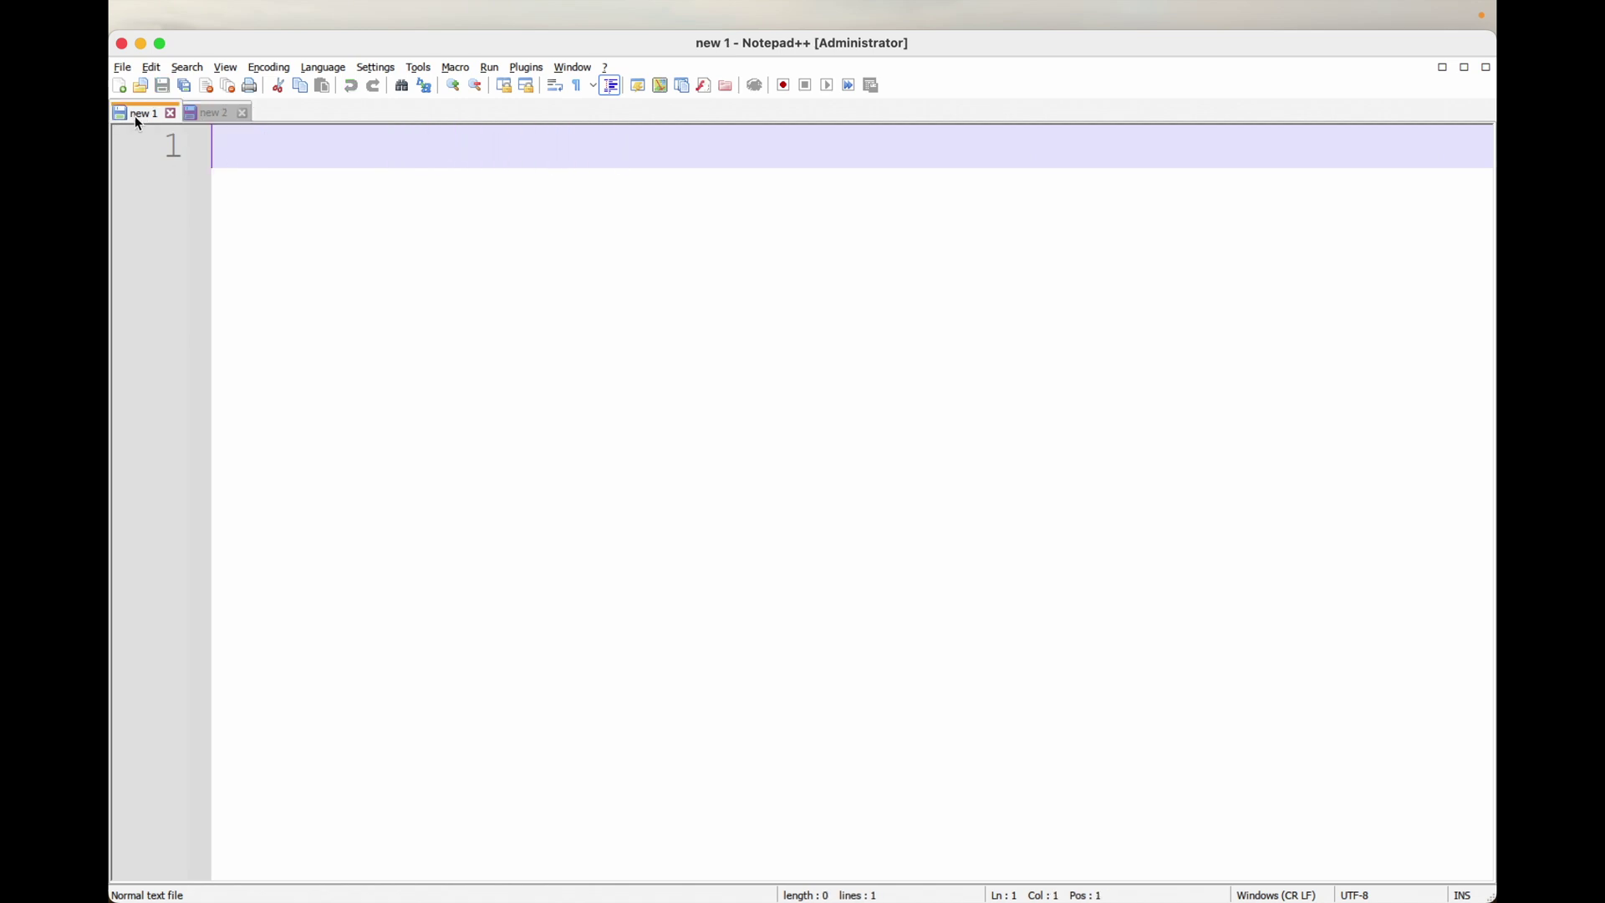
{"action": "type", "text": "anothe"}
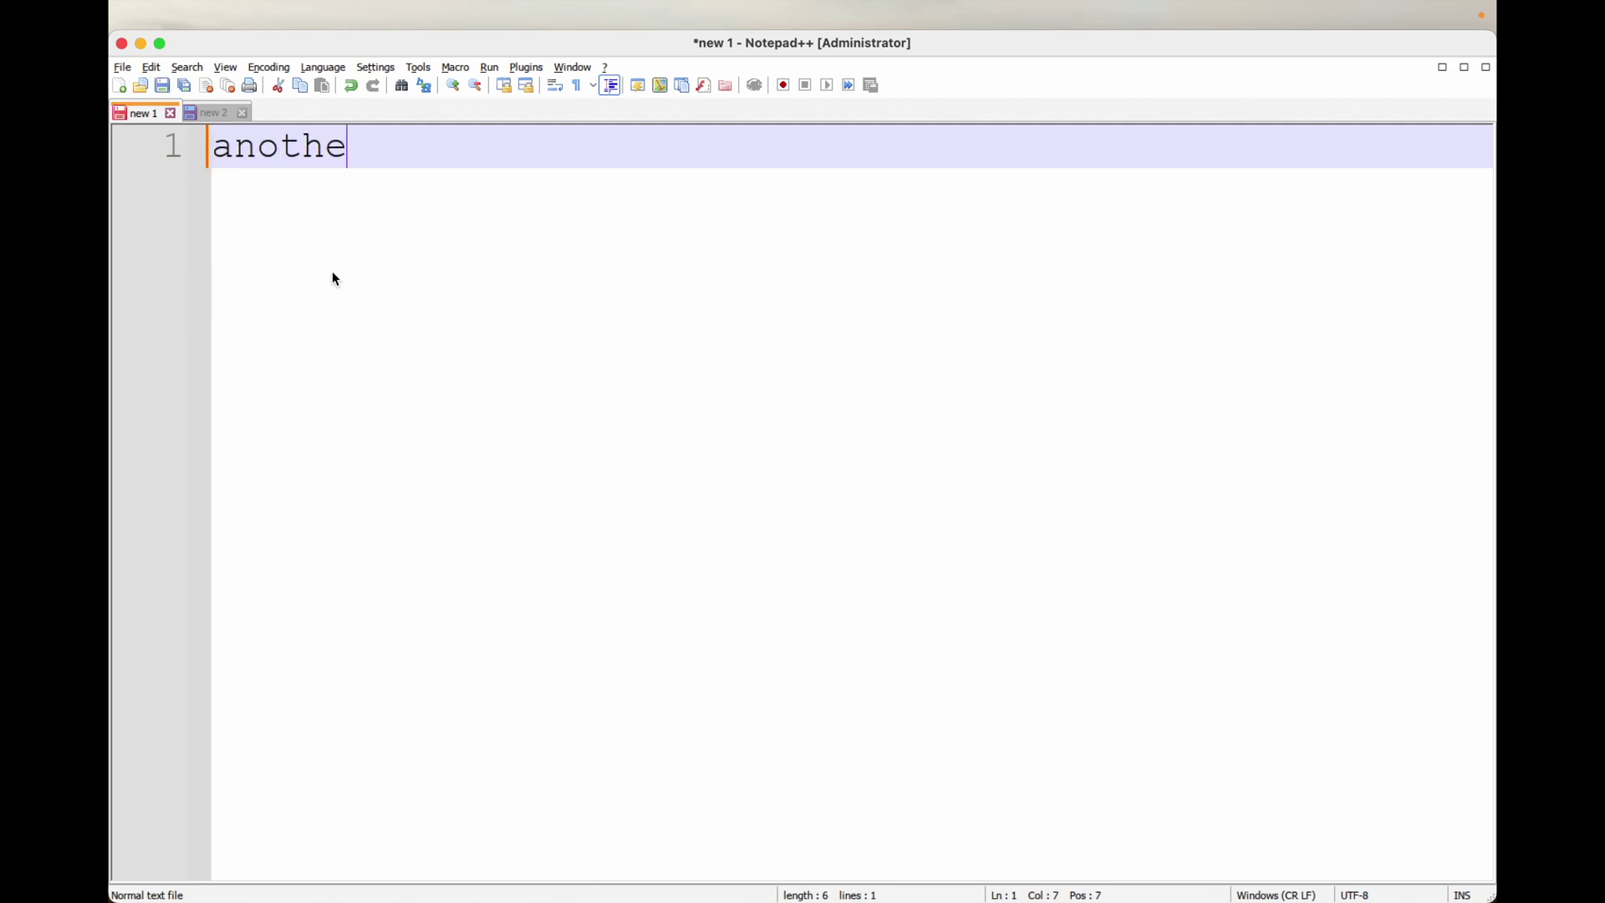
{"action": "type", "text": "r view"}
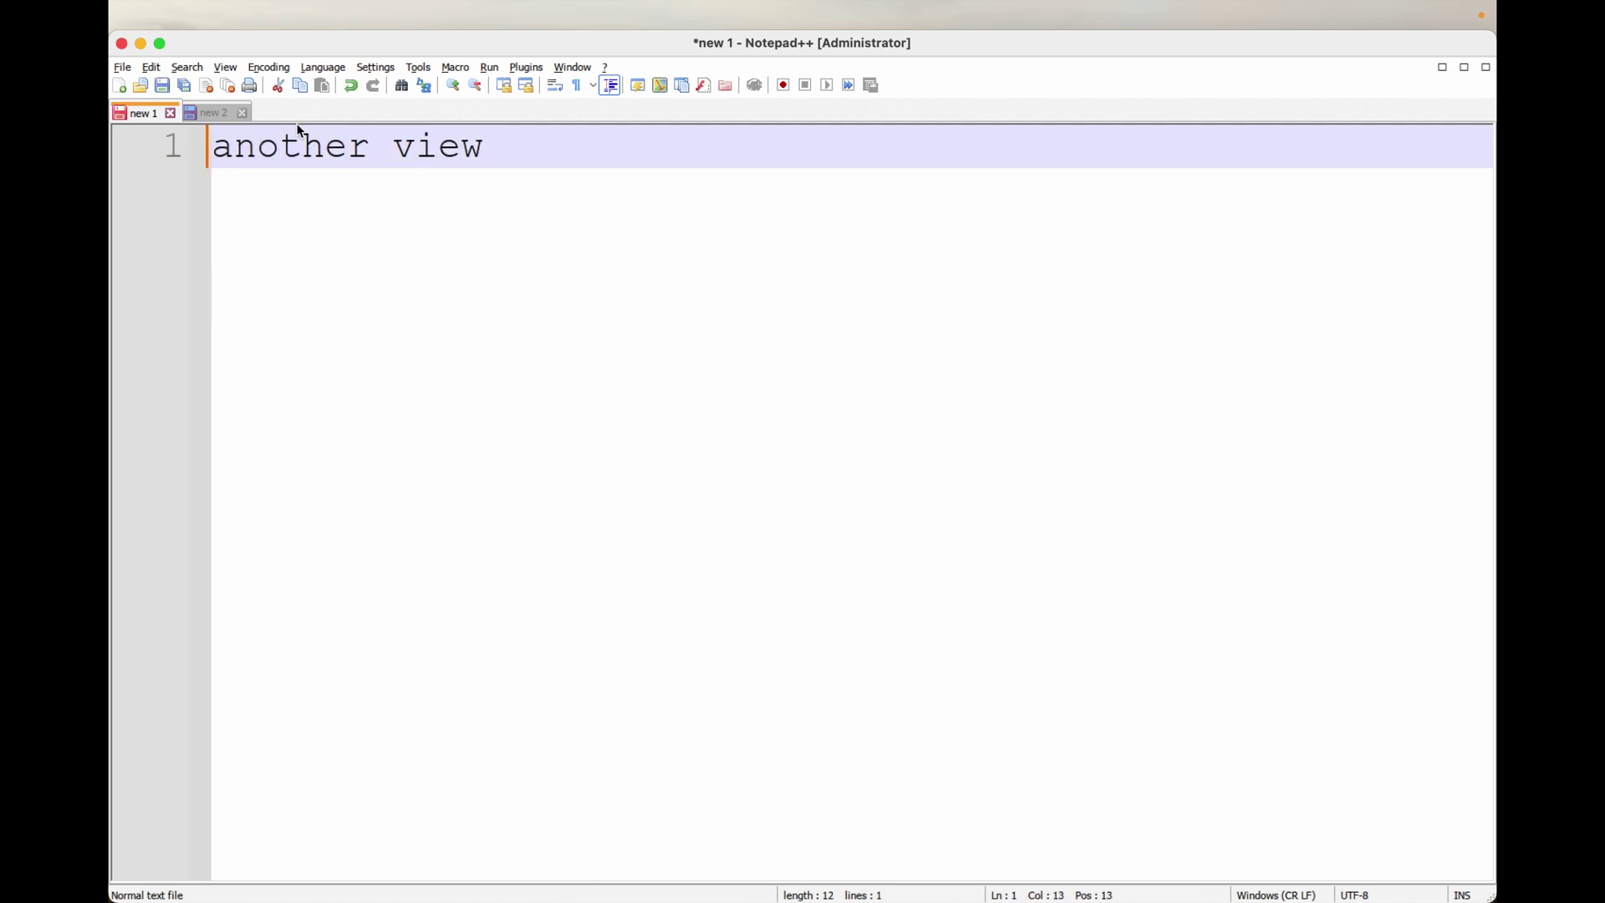
Step: Move new 1 to the other view via View > Move/Clone Current Document
{"action": "left_click", "coordinate": [224, 67]}
{"action": "mouse_move", "coordinate": [346, 193]}
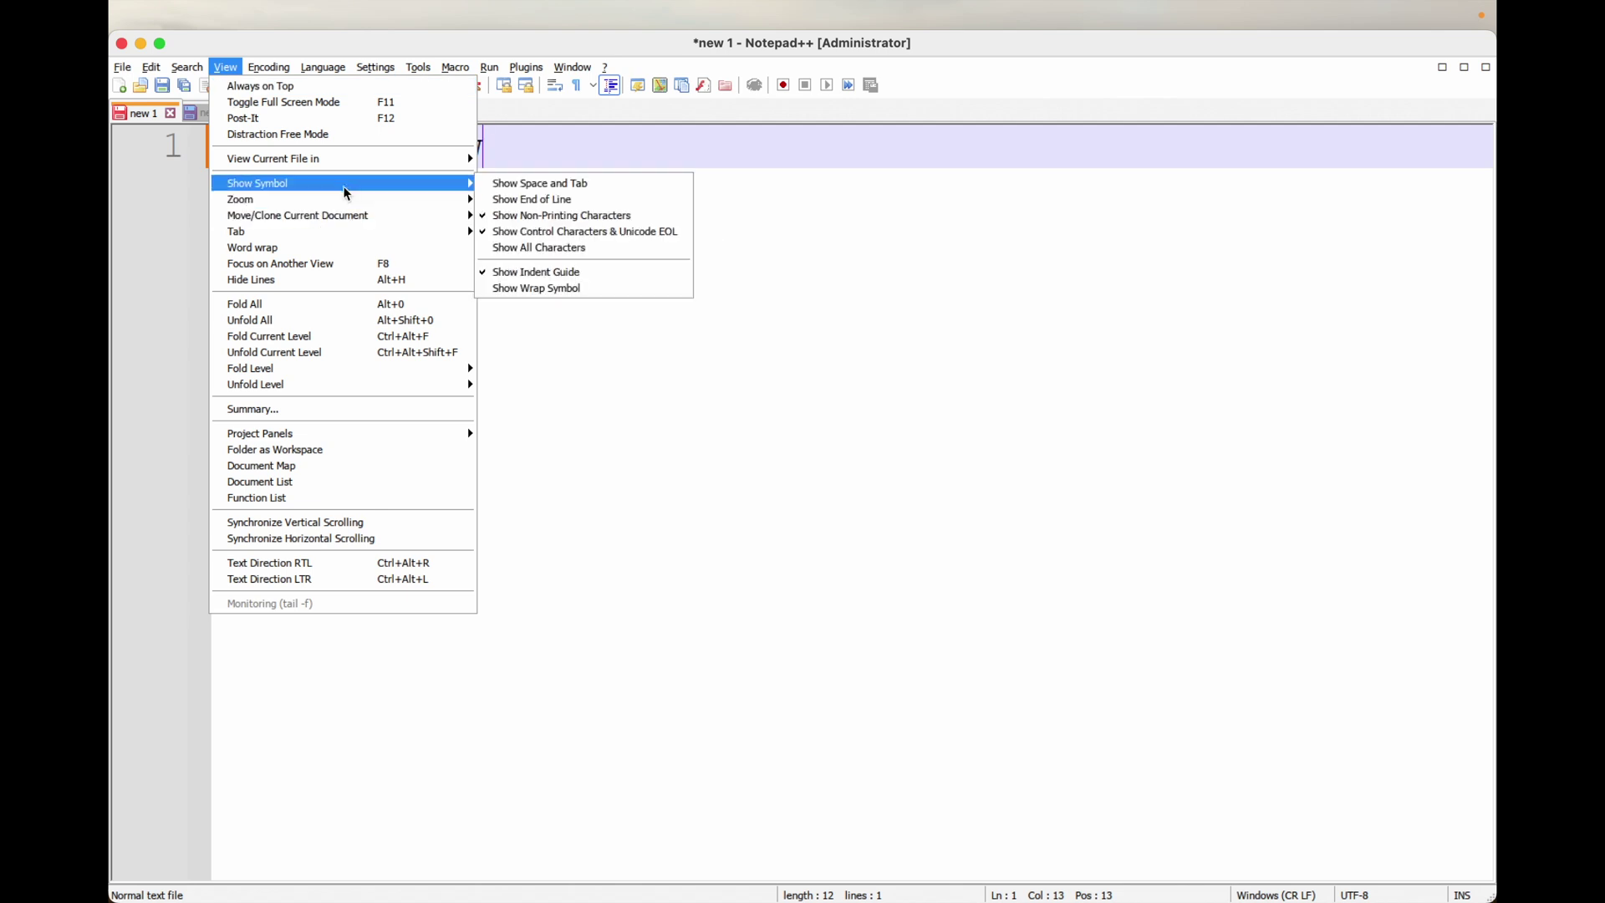
{"action": "mouse_move", "coordinate": [400, 215]}
{"action": "left_click", "coordinate": [550, 217]}
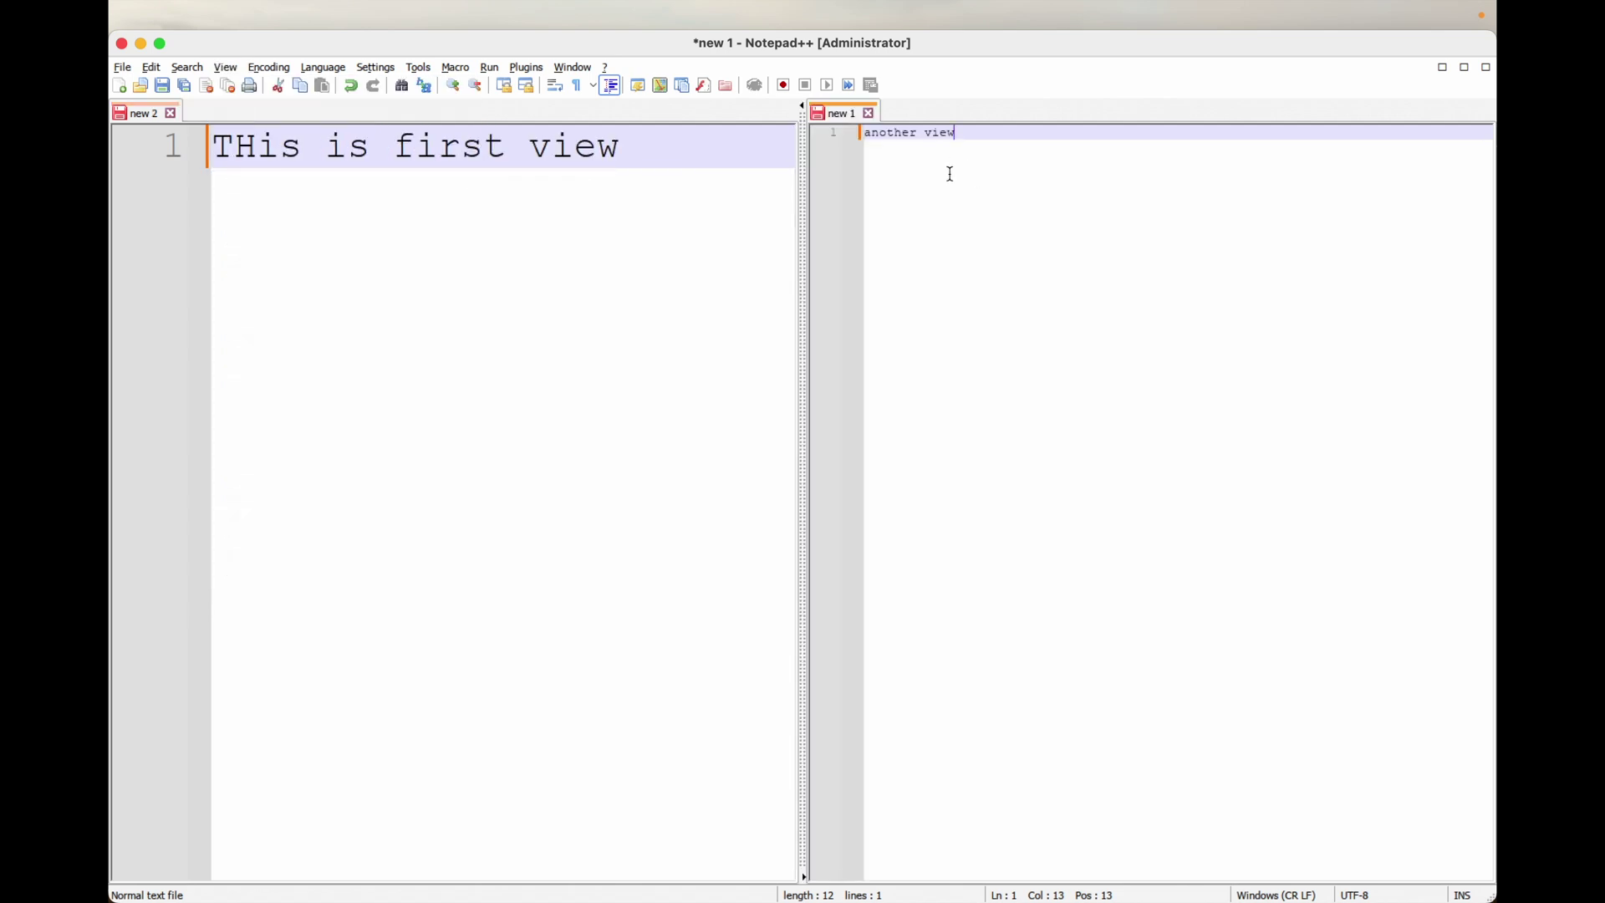
Step: Select 'another view' and zoom the right view's text in seven times
{"action": "left_click_drag", "start_coordinate": [975, 147], "coordinate": [853, 131]}
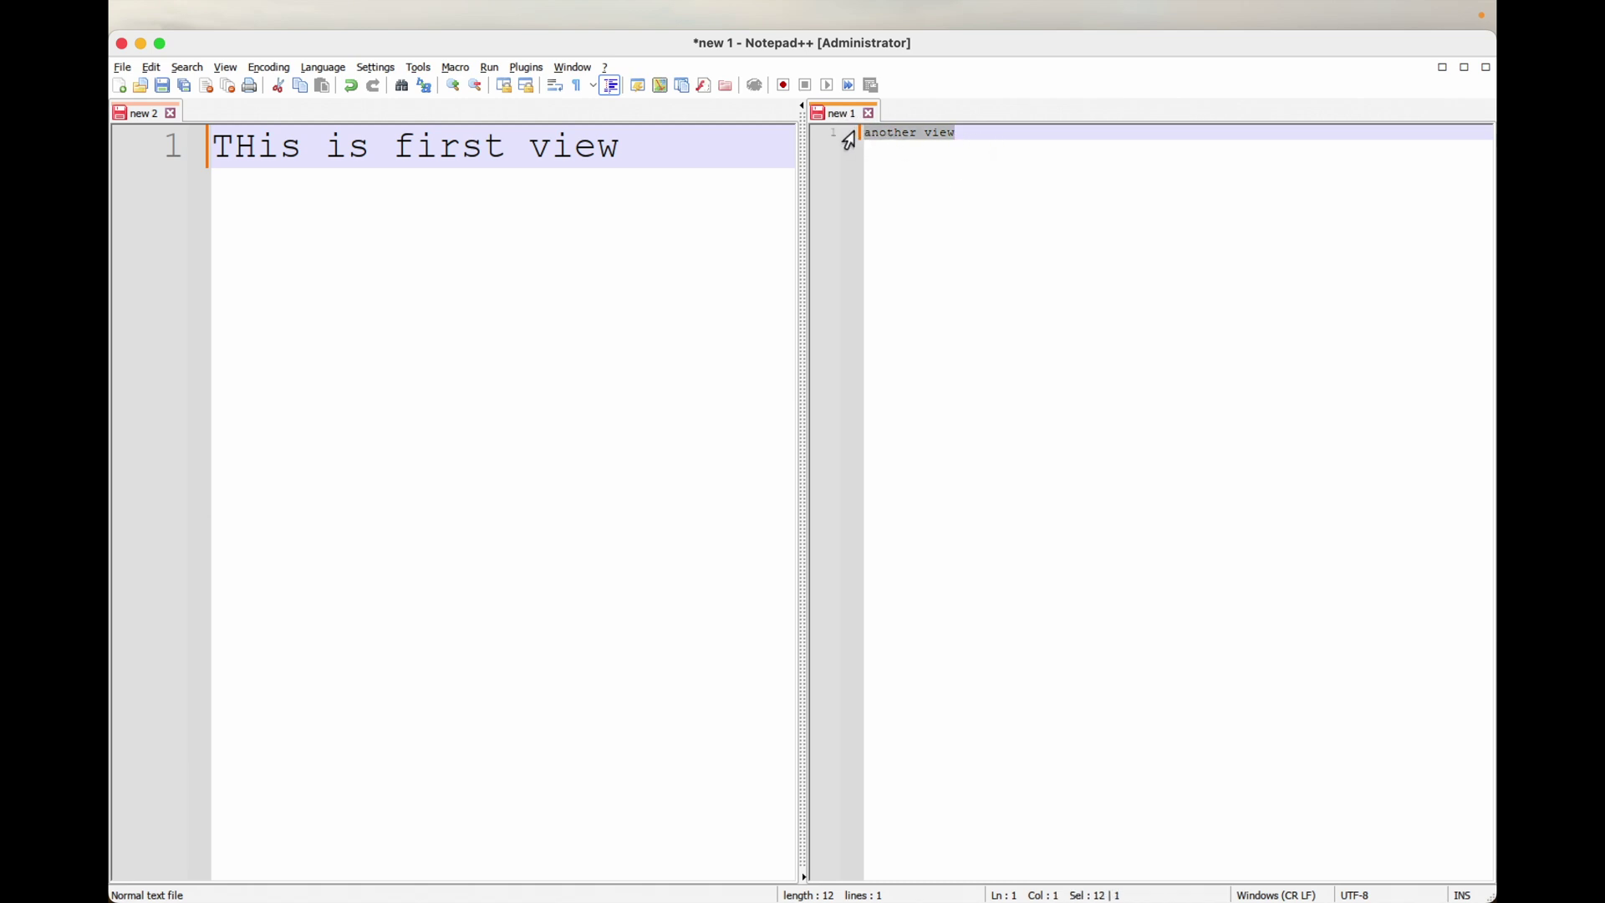
{"action": "left_click", "coordinate": [454, 87]}
{"action": "left_click", "coordinate": [455, 87]}
{"action": "left_click", "coordinate": [455, 87]}
{"action": "left_click", "coordinate": [454, 86]}
{"action": "left_click", "coordinate": [454, 87]}
{"action": "left_click", "coordinate": [455, 87]}
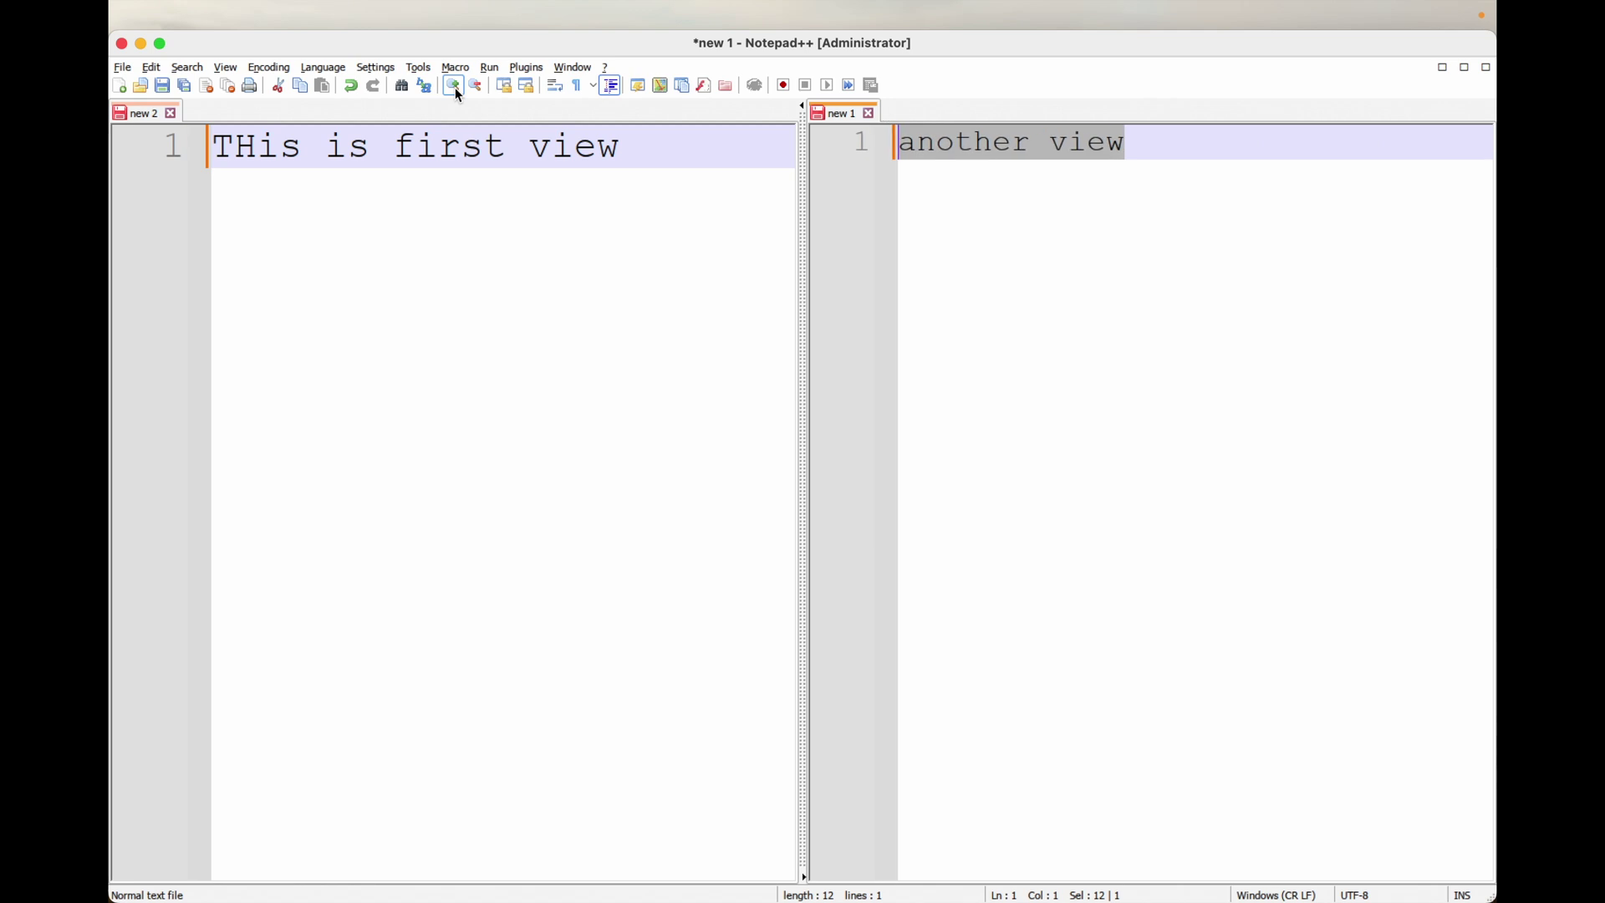
{"action": "left_click", "coordinate": [454, 87]}
Step: Save new 1 as youtube1.txt in the Desktop/2024 folder
{"action": "left_click", "coordinate": [123, 67]}
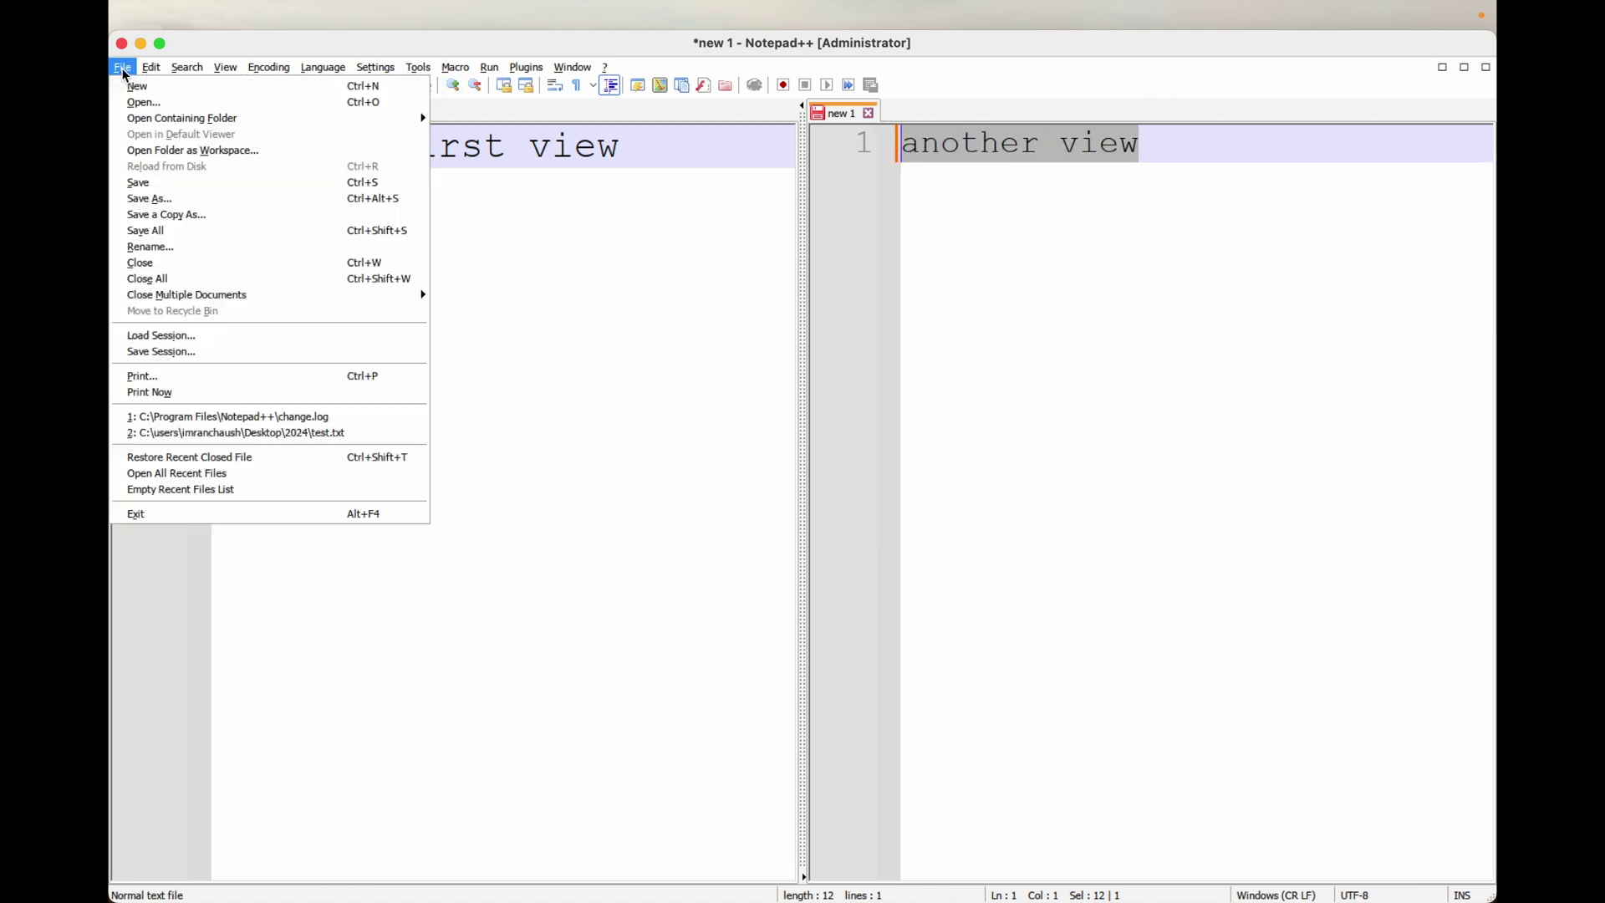
{"action": "left_click", "coordinate": [189, 184]}
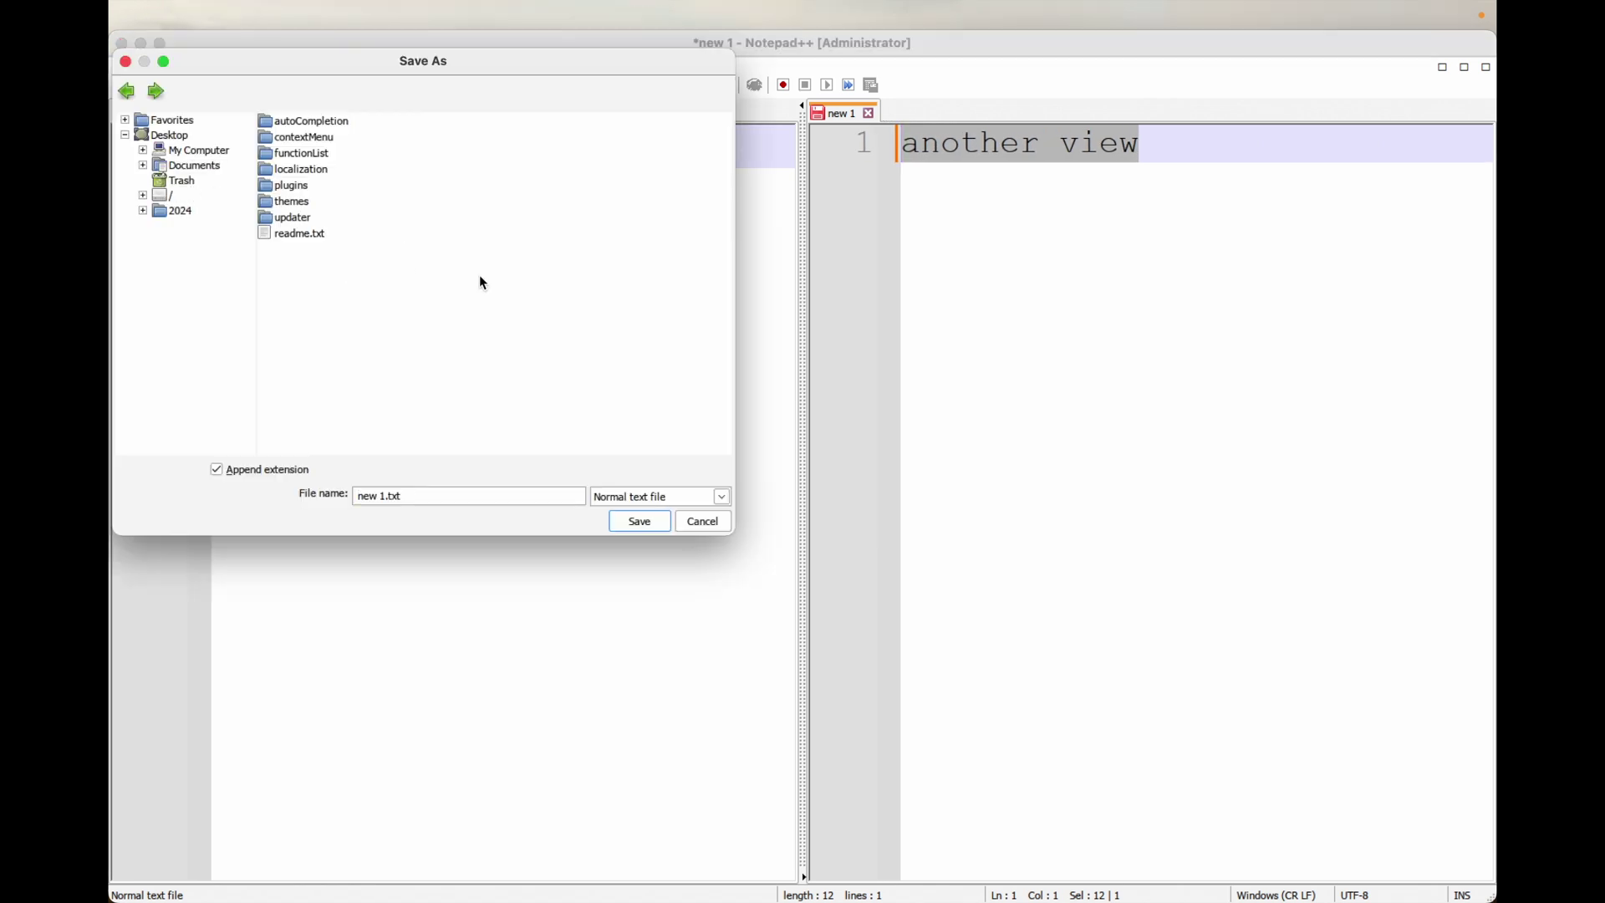
{"action": "left_click", "coordinate": [168, 215]}
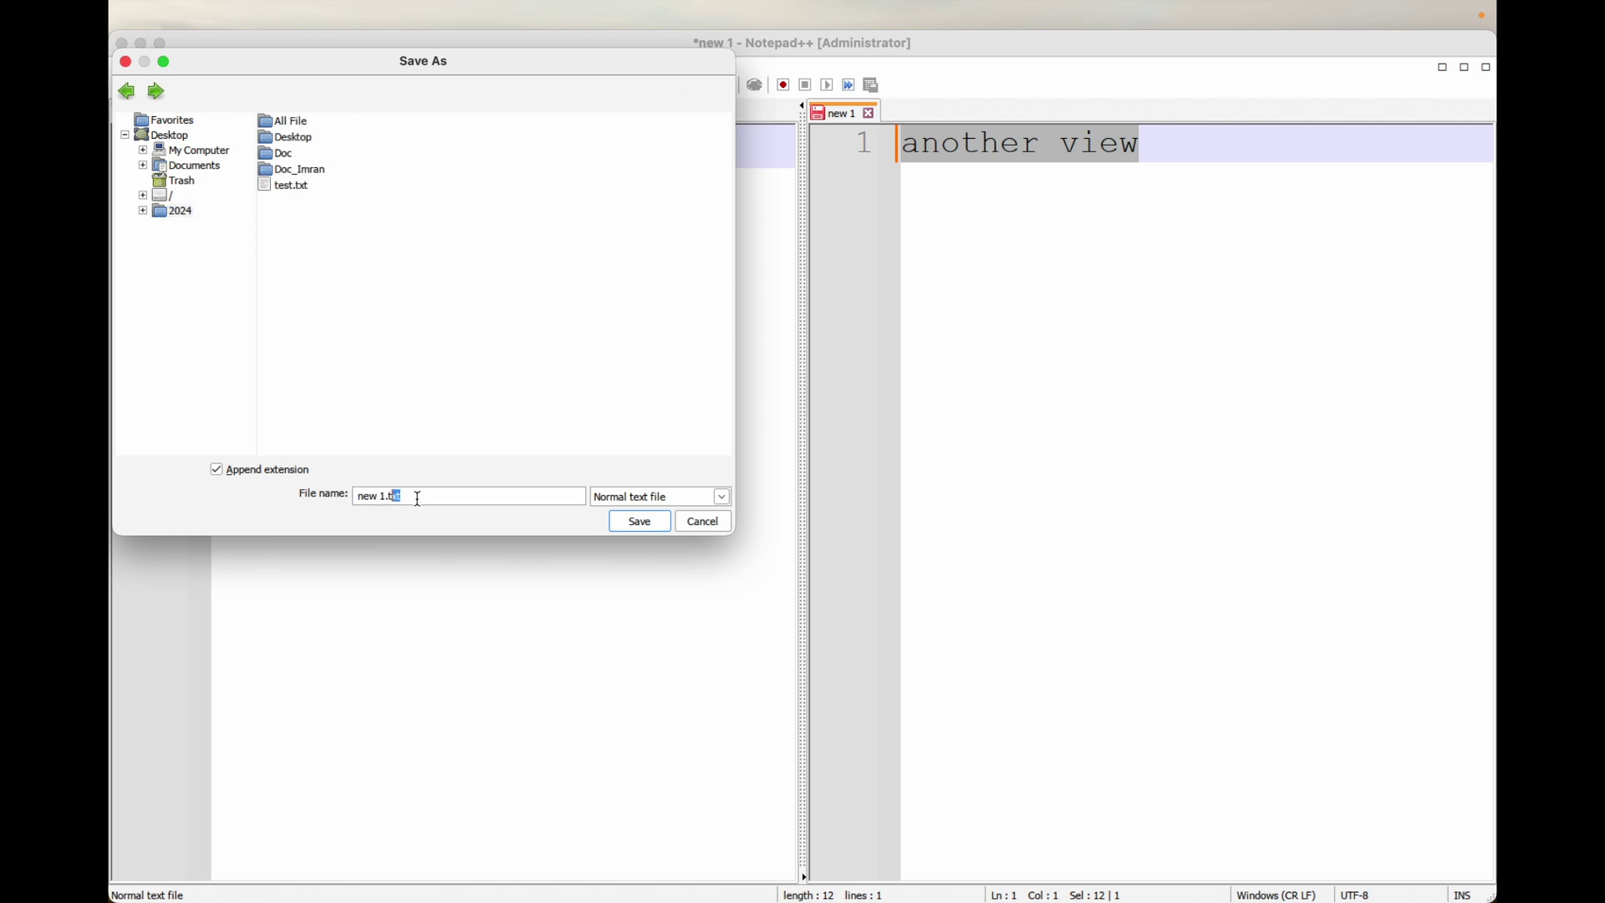
{"action": "key", "text": "shift+Home"}
{"action": "key", "text": "Left"}
{"action": "key", "text": "shift+Home"}
{"action": "type", "text": "youtube"}
{"action": "key", "text": "shift+Home"}
{"action": "left_click", "coordinate": [659, 524]}
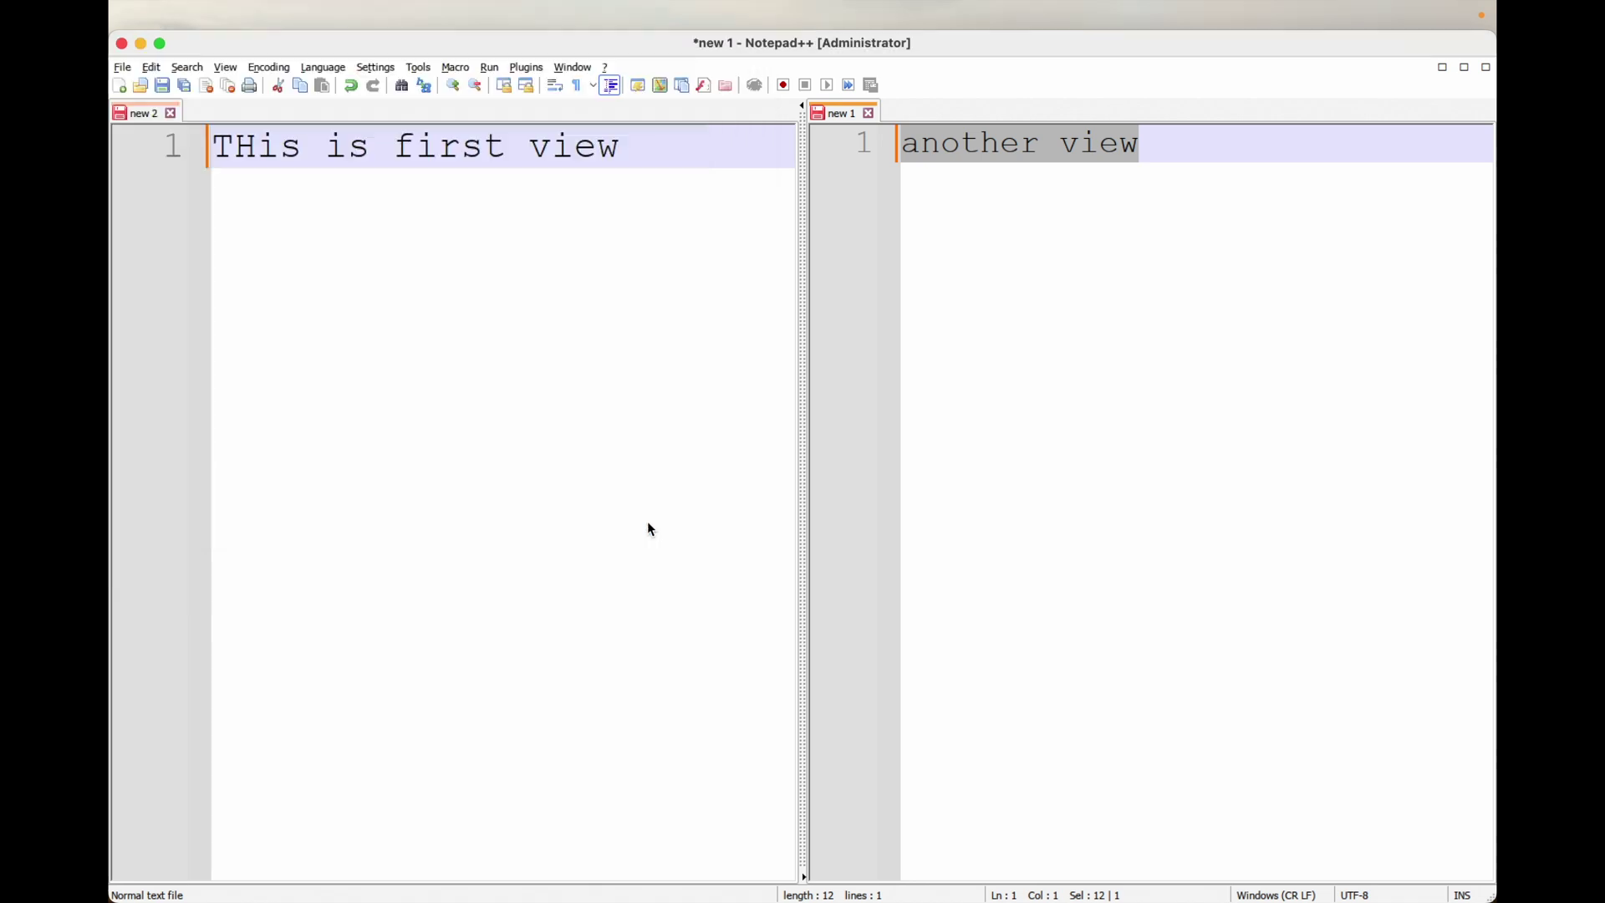
Step: Save new 2 as youtube2.txt in the same folder, then close Notepad++
{"action": "left_click", "coordinate": [504, 404]}
{"action": "left_click", "coordinate": [123, 69]}
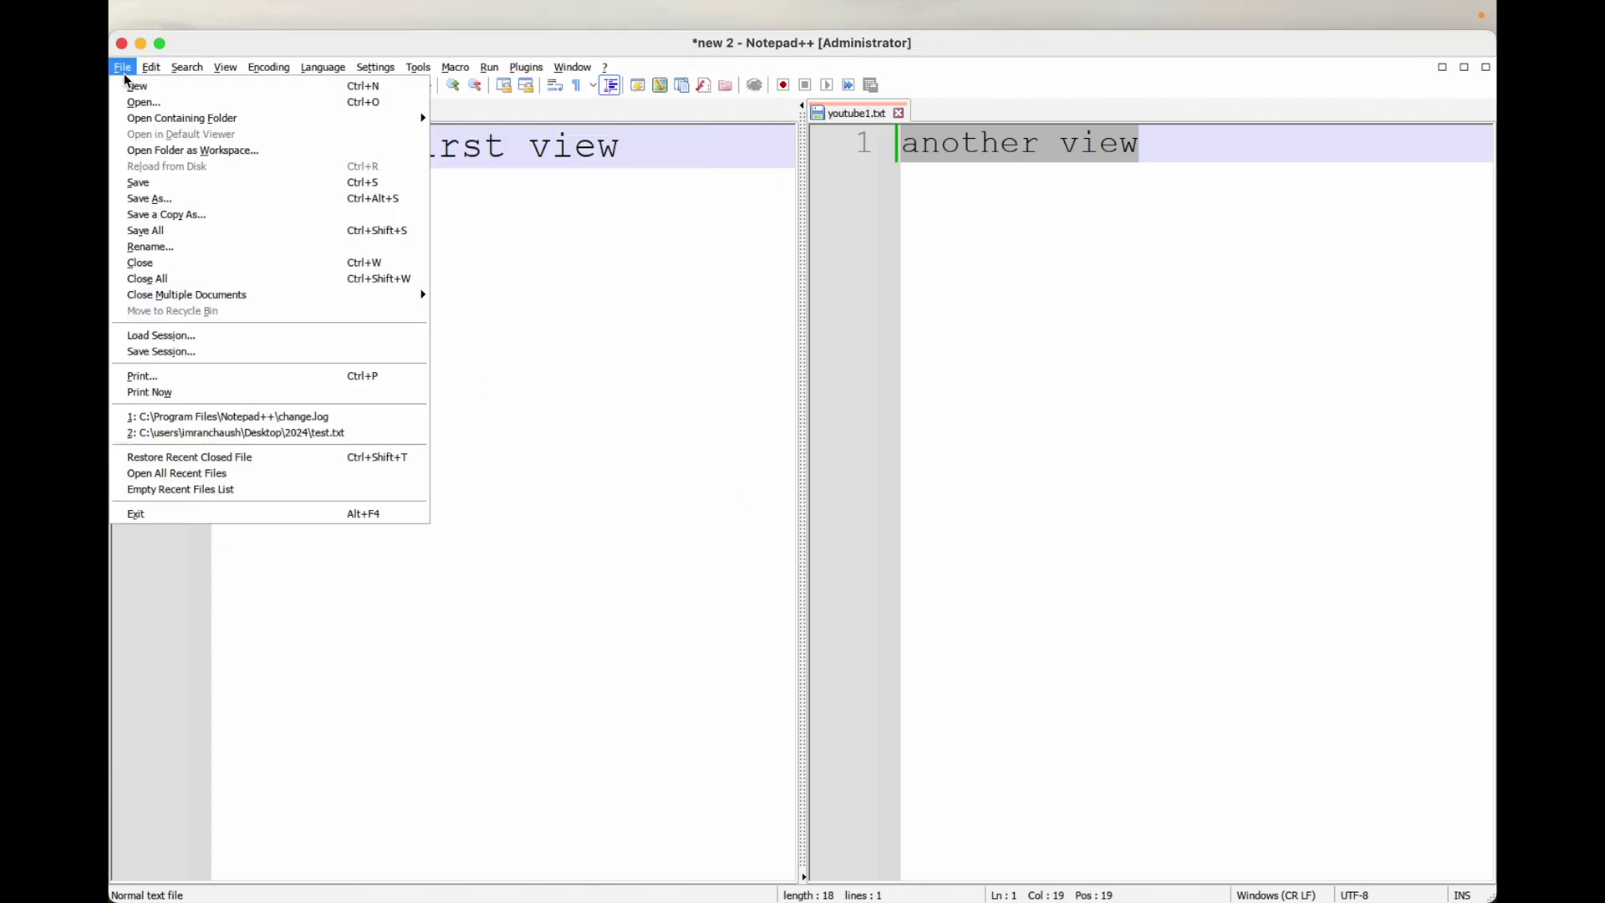
{"action": "left_click", "coordinate": [178, 185]}
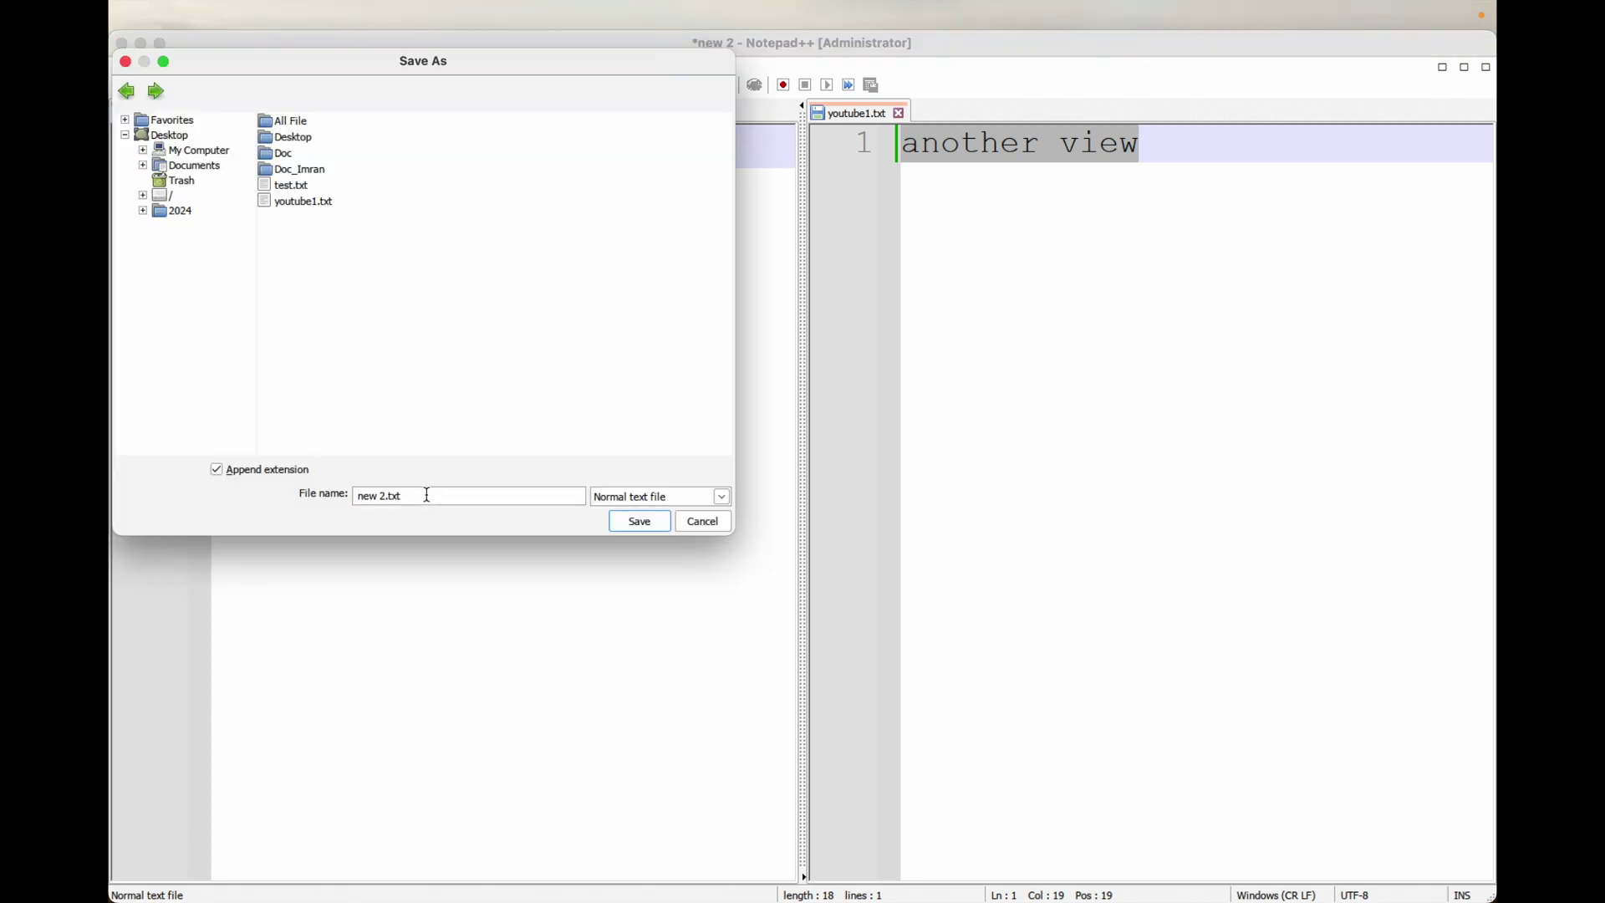
{"action": "key", "text": "shift+Home"}
{"action": "type", "text": "youtube1"}
{"action": "left_click", "coordinate": [638, 523]}
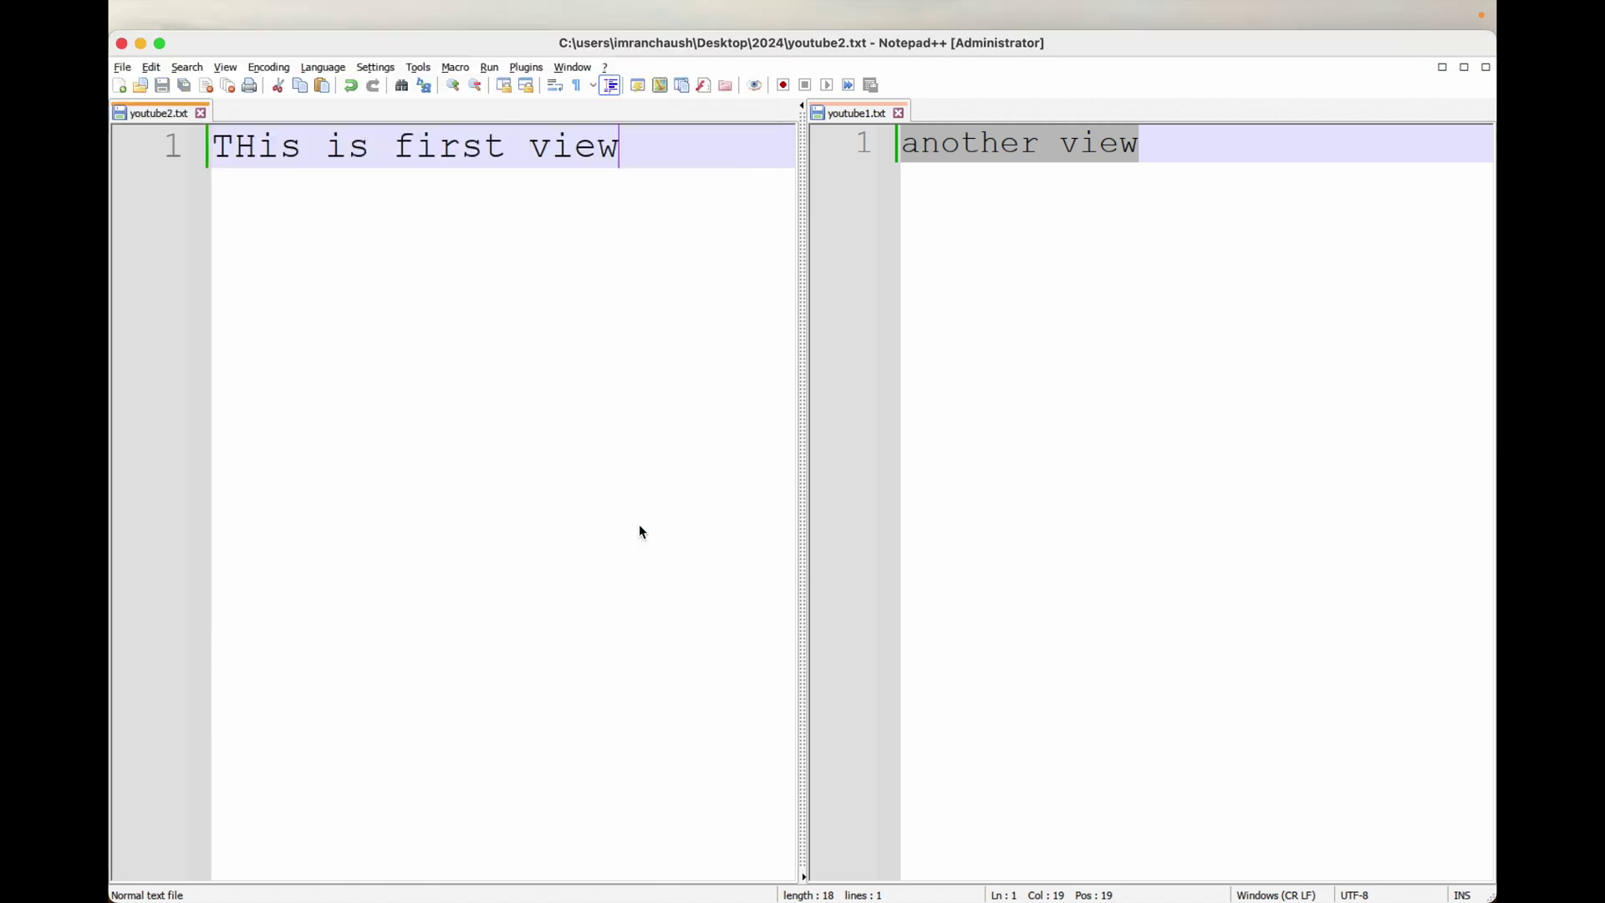
{"action": "left_click", "coordinate": [122, 43]}
Step: Close About This Mac, open the 2024 folder, and preview youtube1.txt and youtube2.txt
{"action": "left_click", "coordinate": [682, 144]}
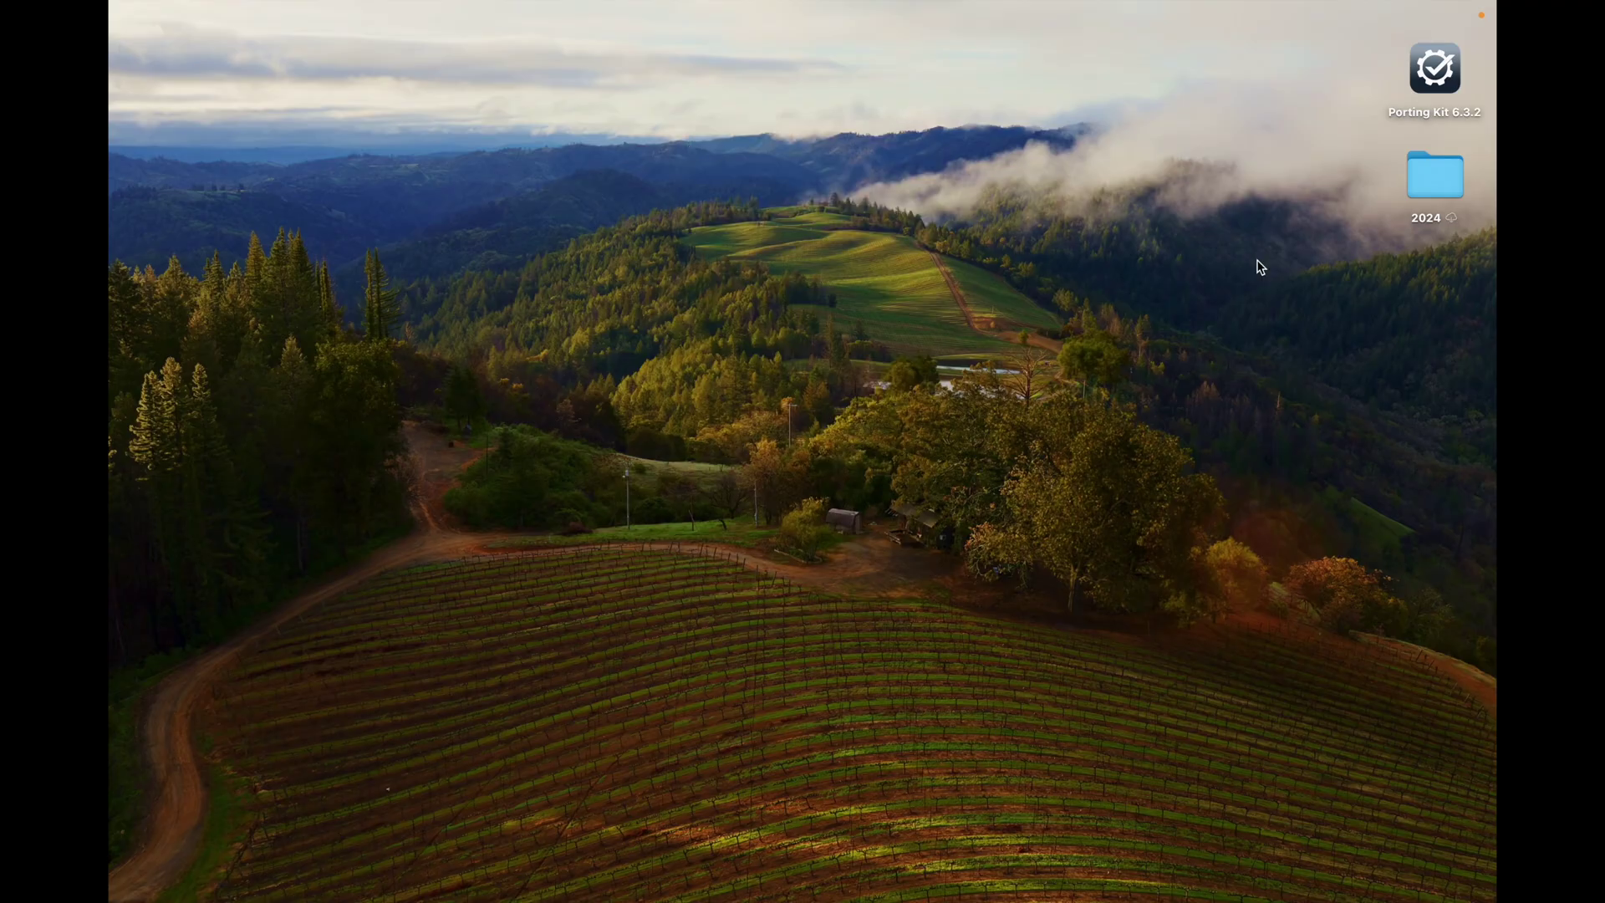
{"action": "double_click", "coordinate": [1436, 174]}
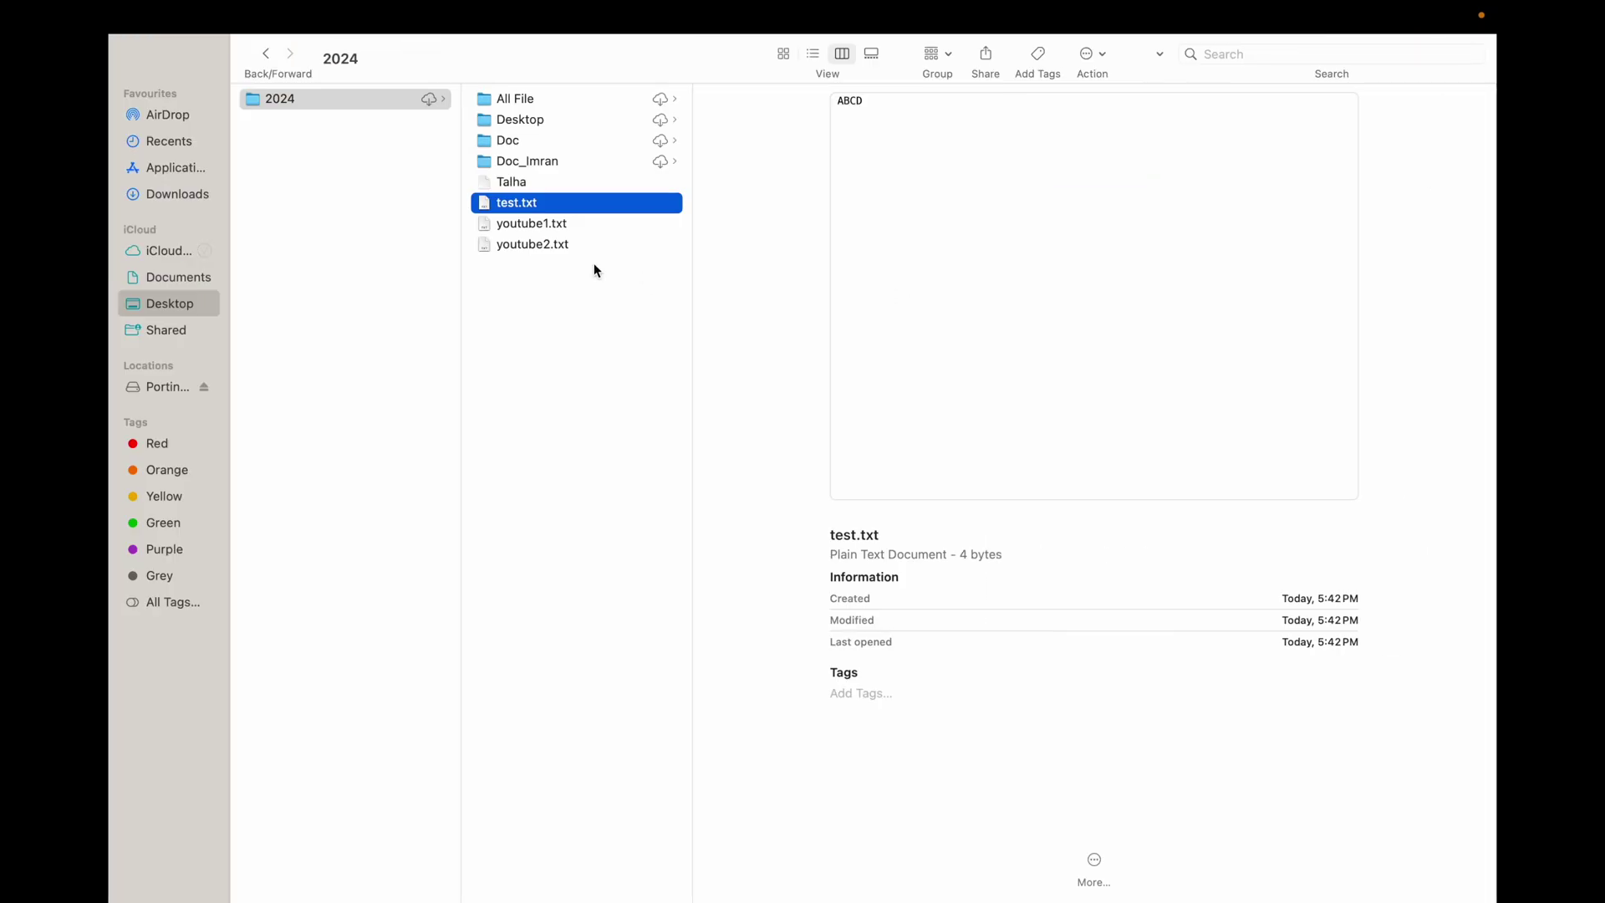
{"action": "key", "text": "Down"}
{"action": "key", "text": "Down"}
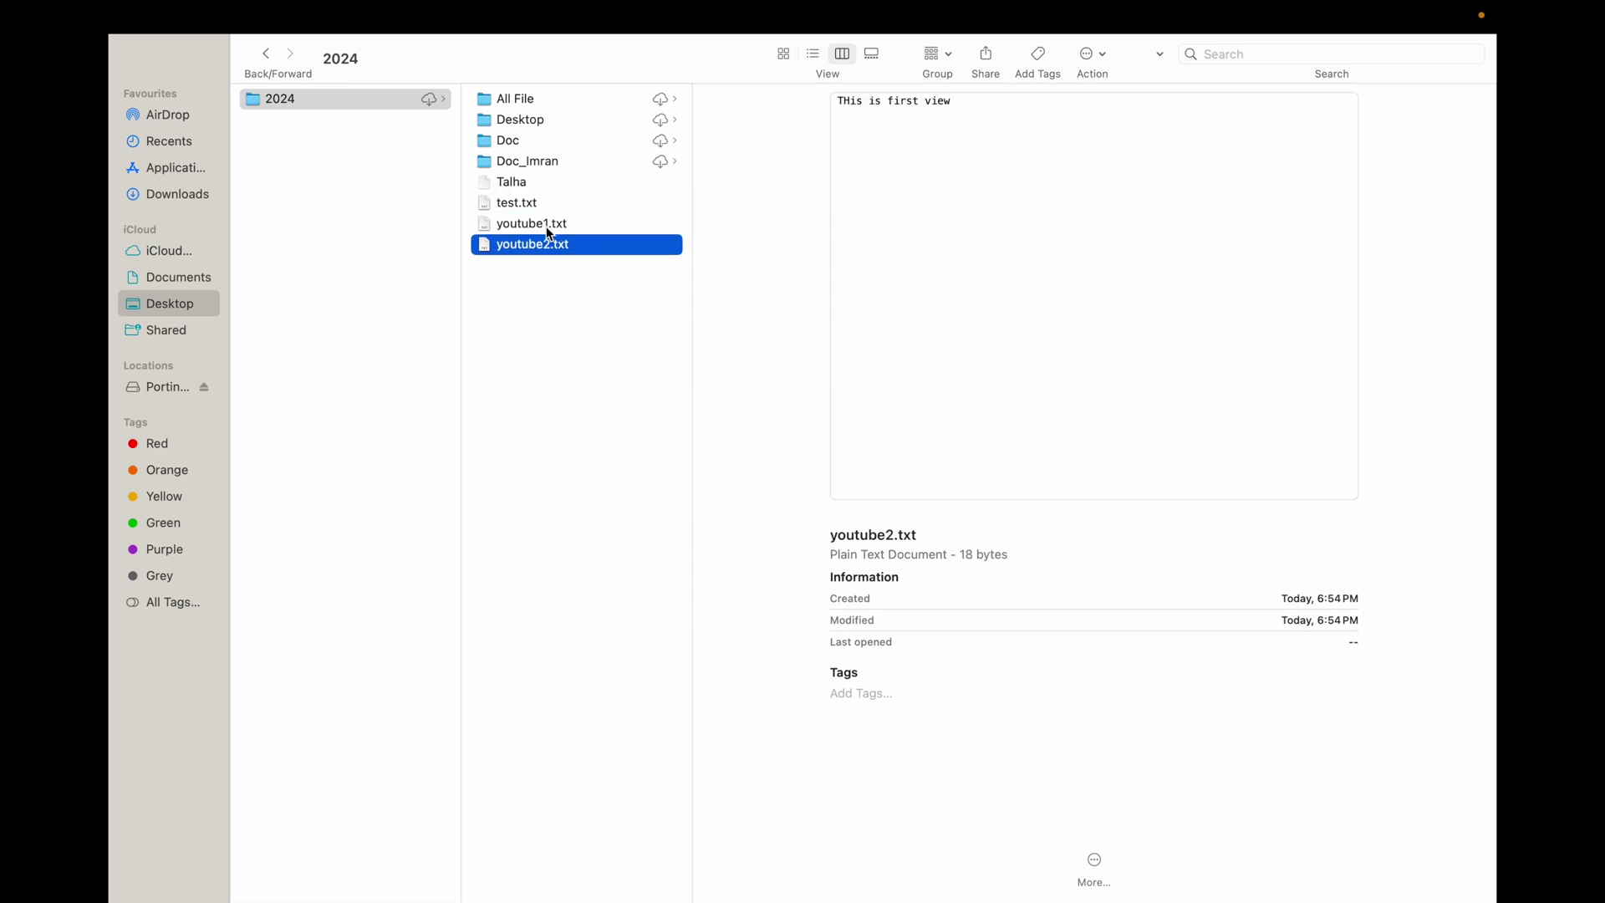